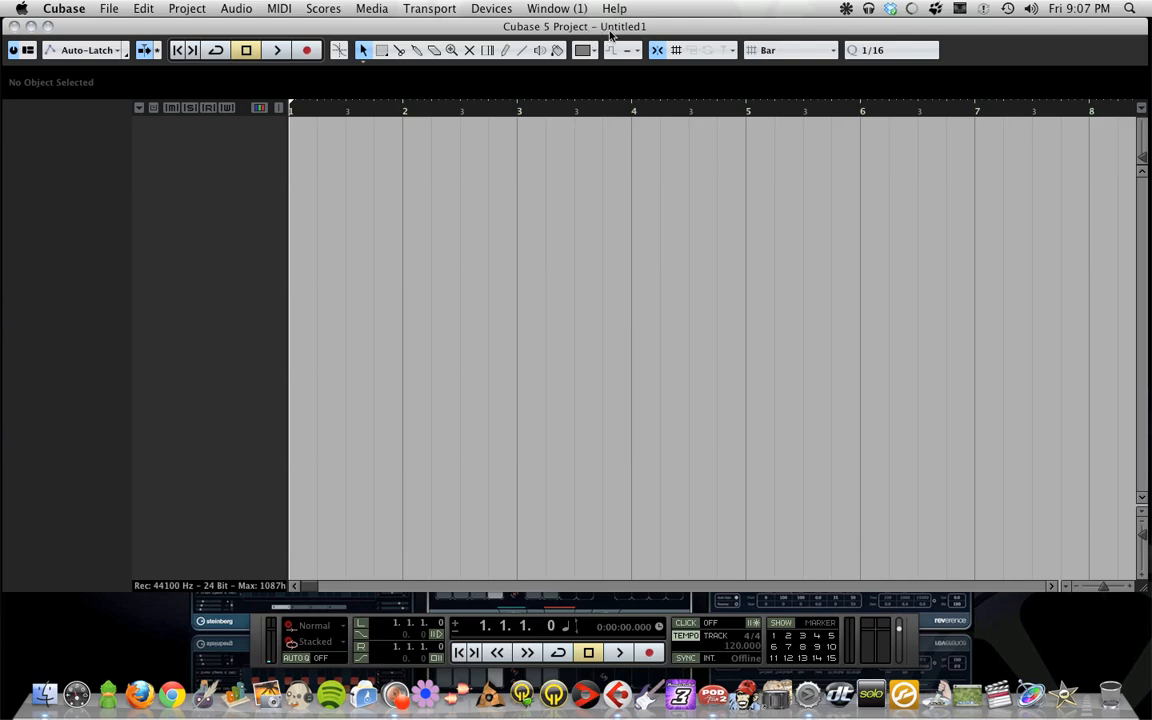
# Check the input and output bus assignments in VST Connections, and close the window
pyautogui.click(492, 8)
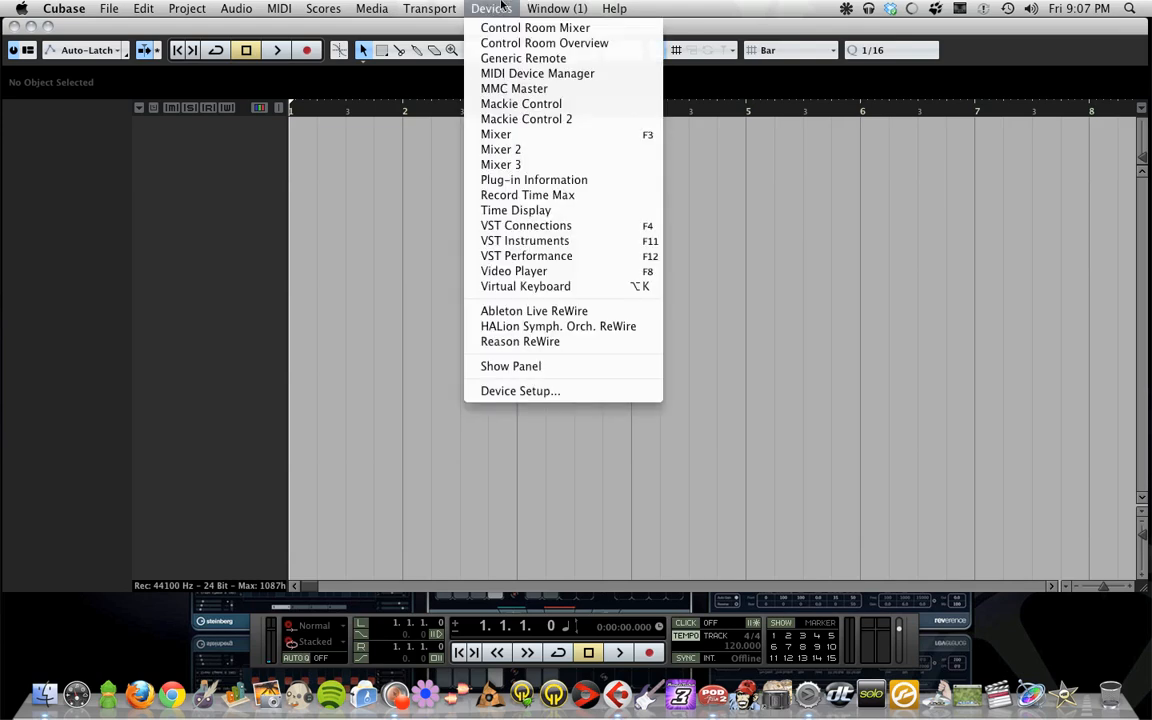
pyautogui.click(503, 8)
pyautogui.click(501, 8)
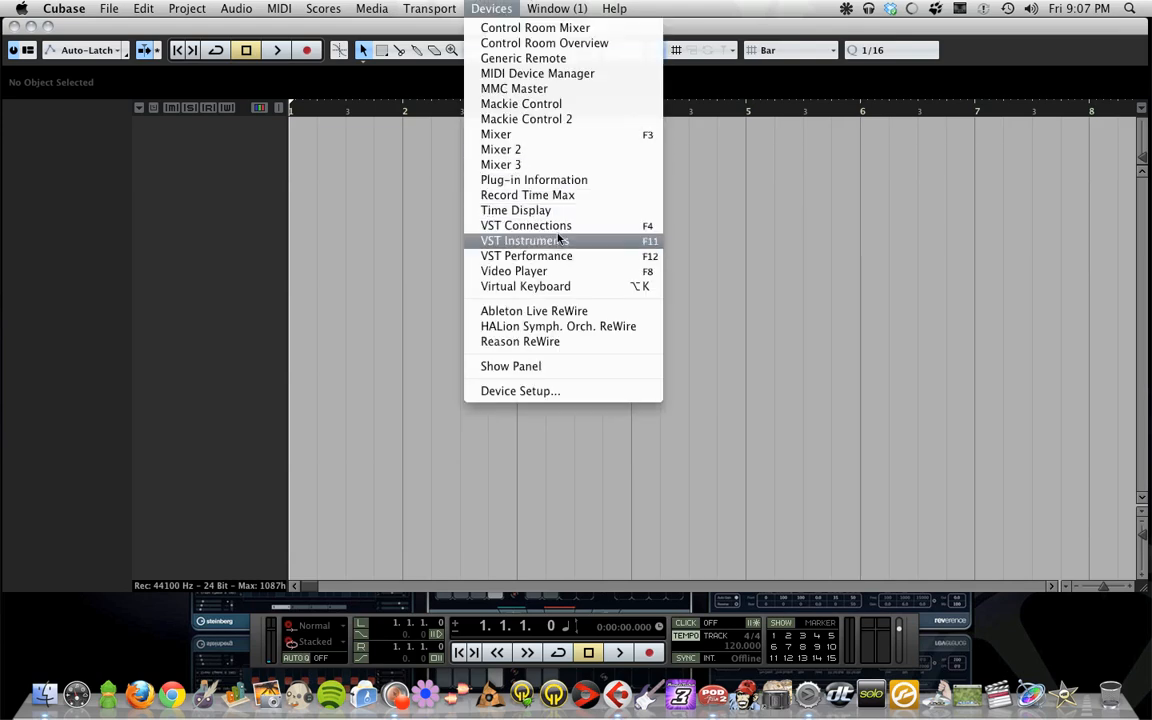
pyautogui.click(557, 226)
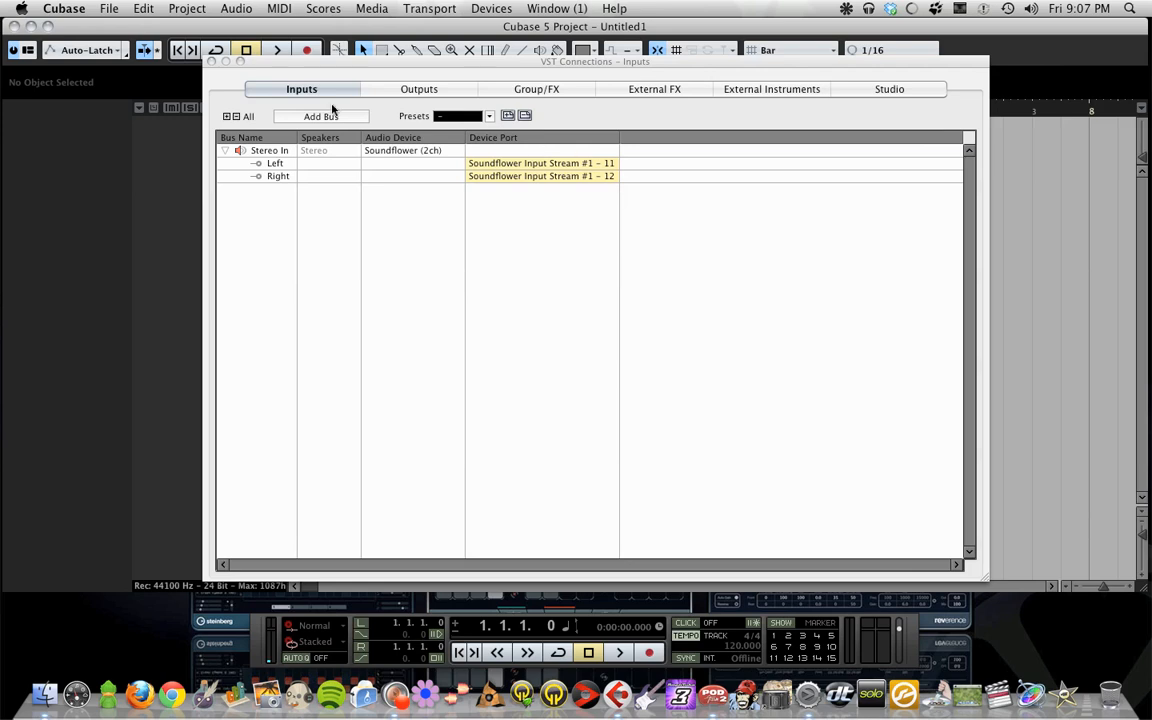
pyautogui.click(423, 89)
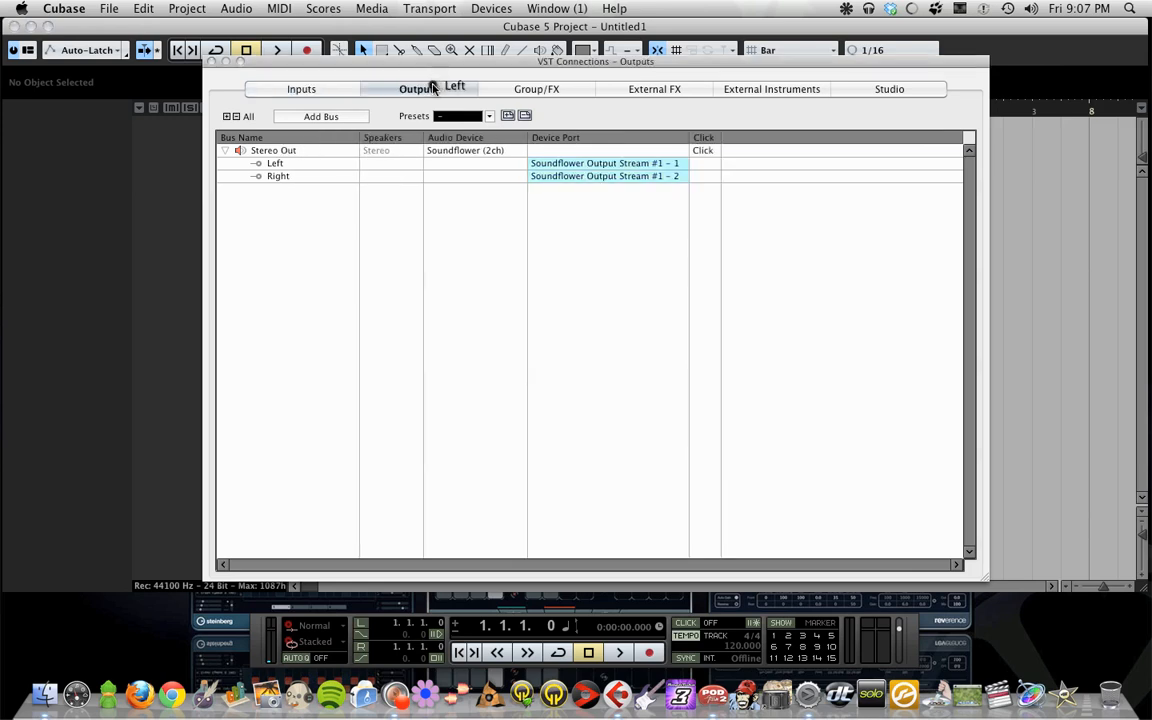
pyautogui.click(212, 62)
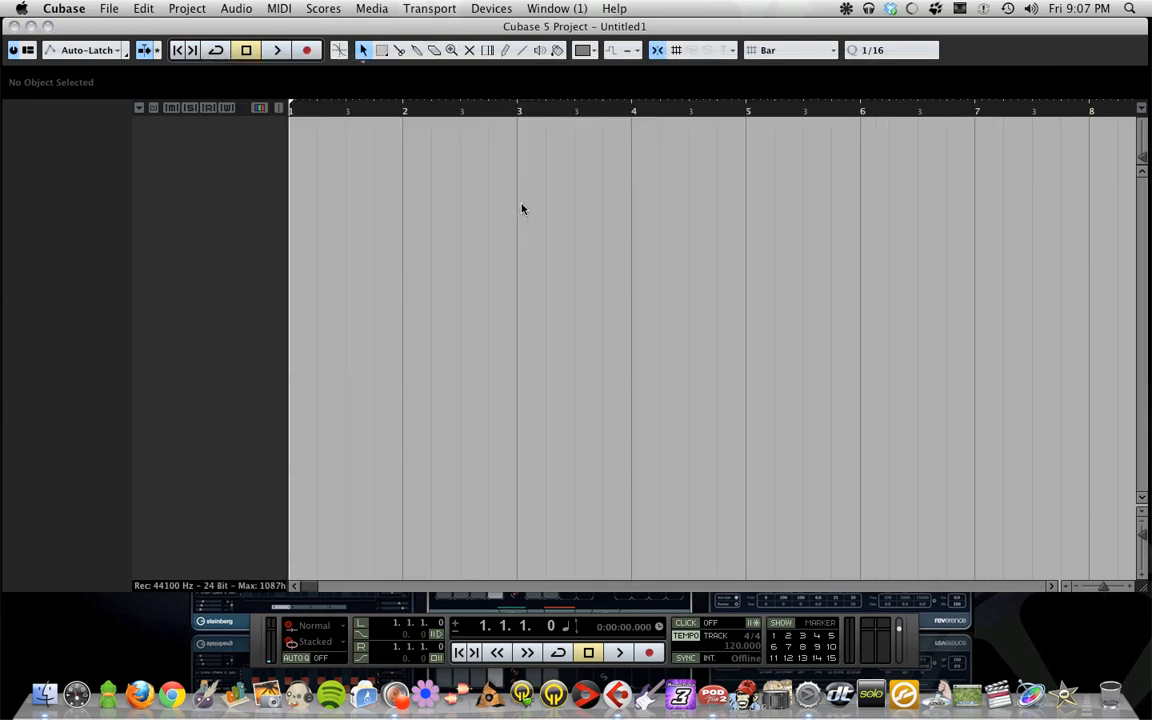
# Add one instrument track that uses the Monologue synth
pyautogui.click(186, 9)
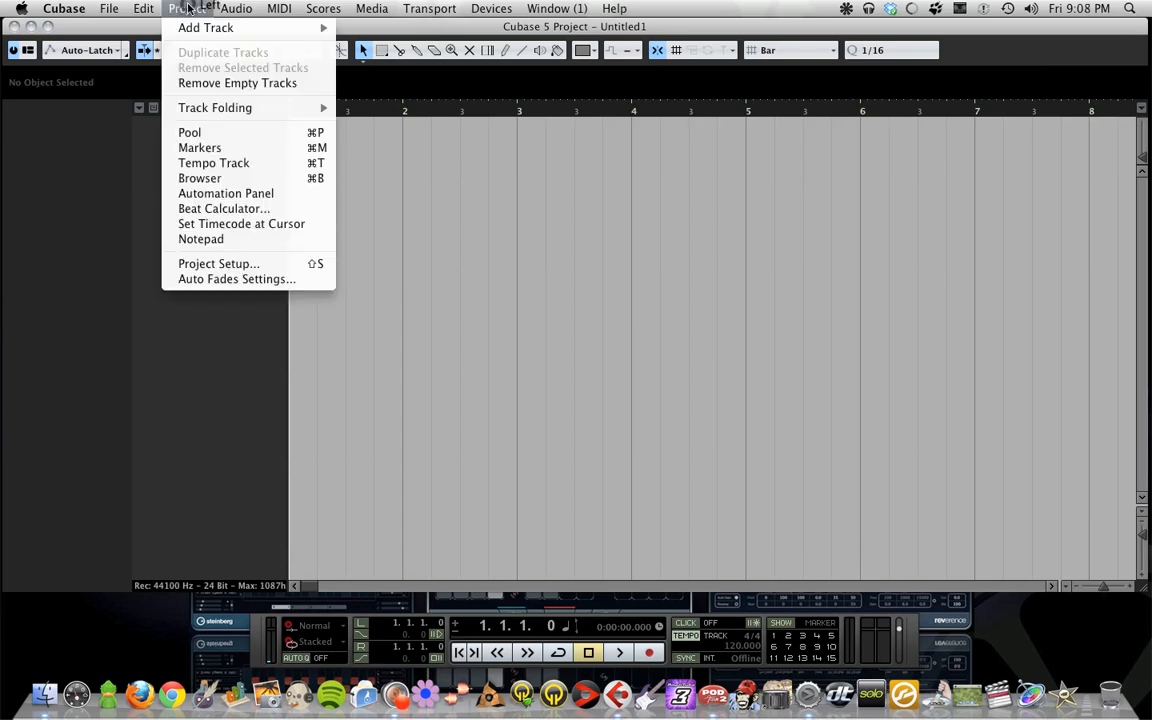
pyautogui.moveTo(224, 32)
pyautogui.click(450, 53)
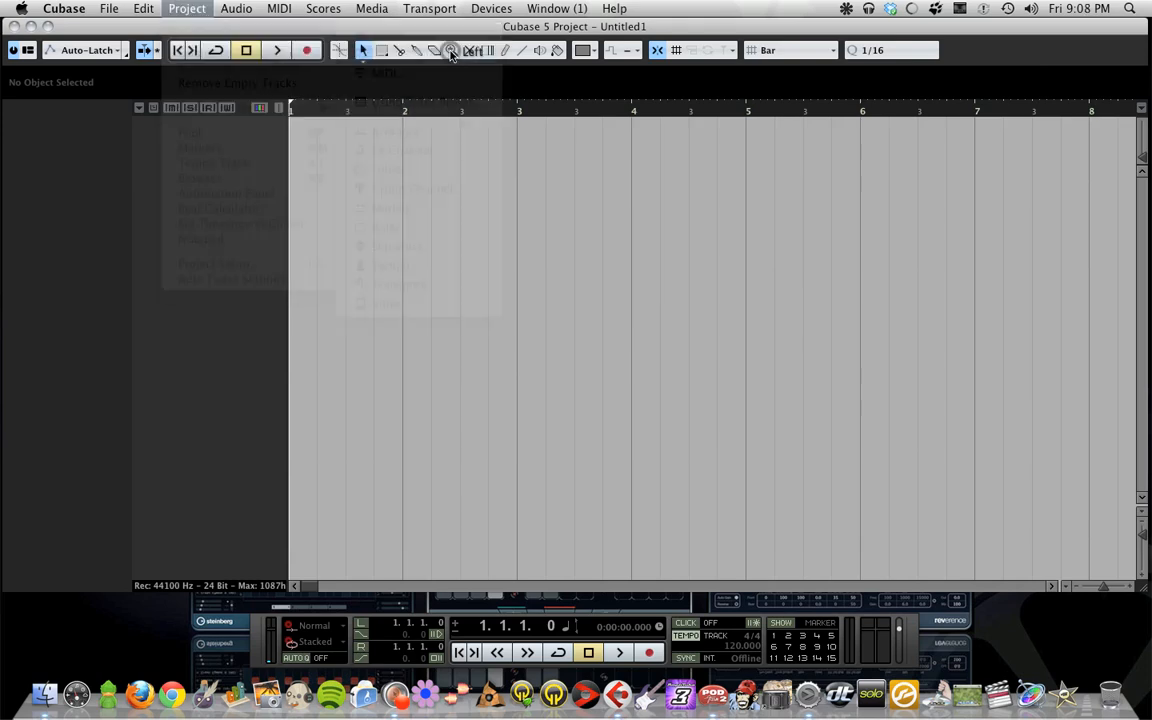
pyautogui.click(570, 386)
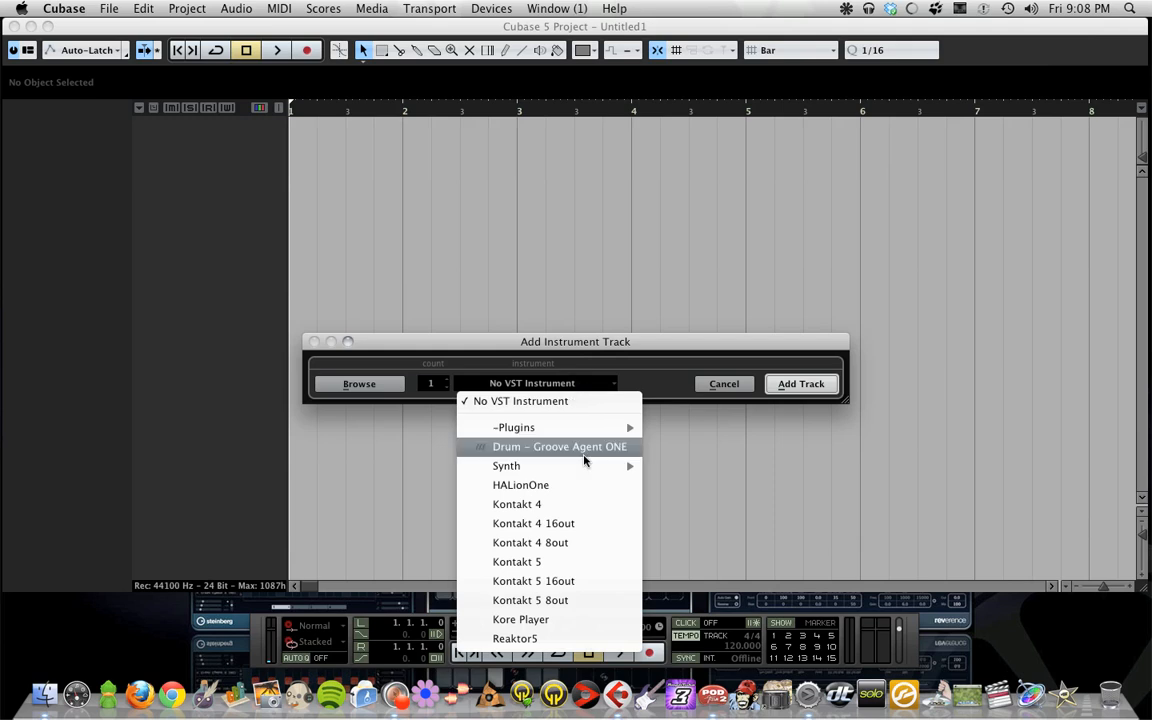
pyautogui.moveTo(590, 466)
pyautogui.click(712, 504)
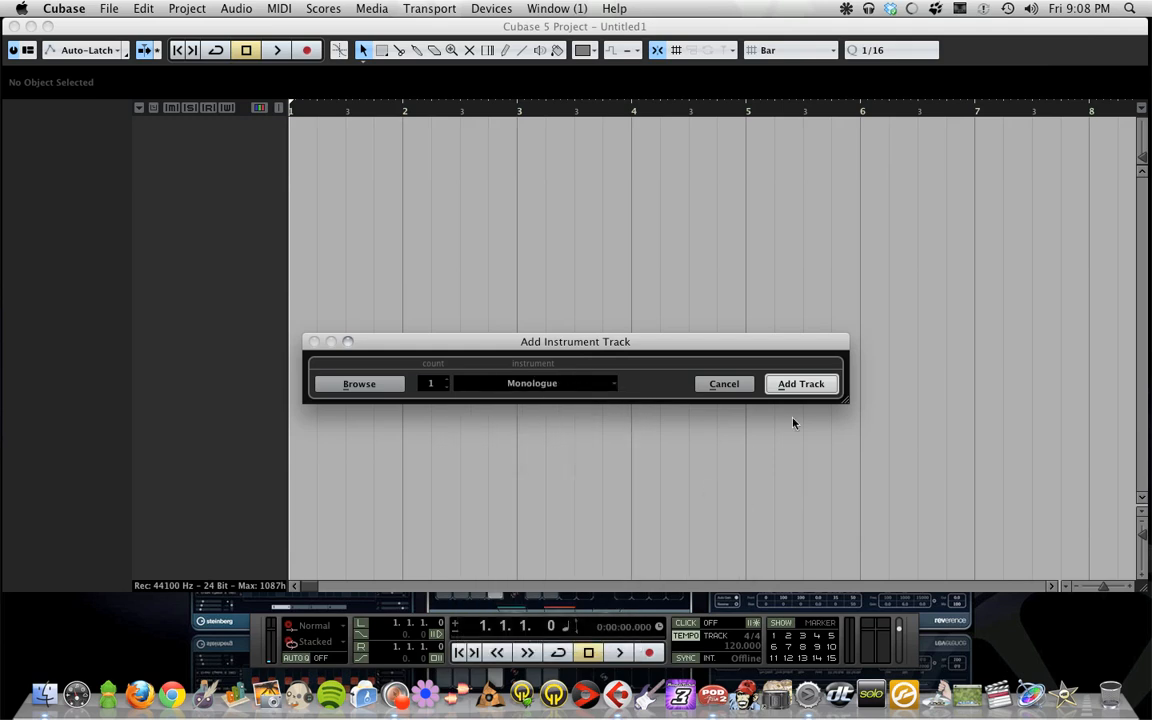
pyautogui.click(784, 386)
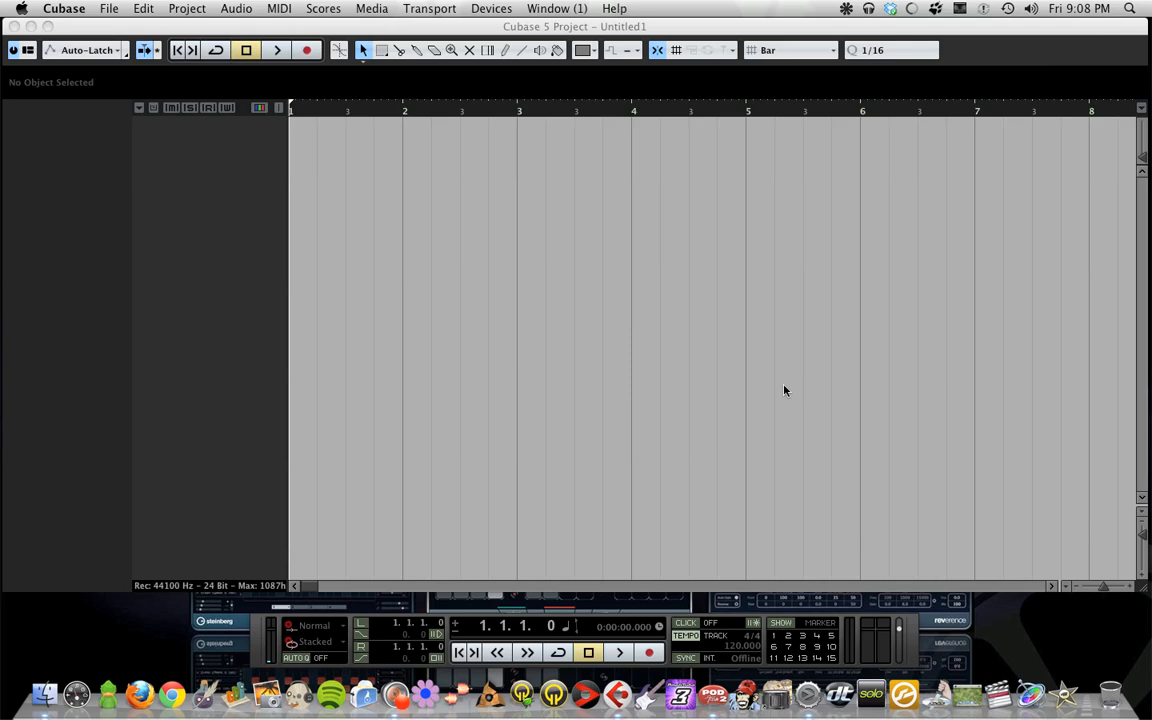
pyautogui.click(655, 32)
pyautogui.click(655, 25)
pyautogui.click(655, 21)
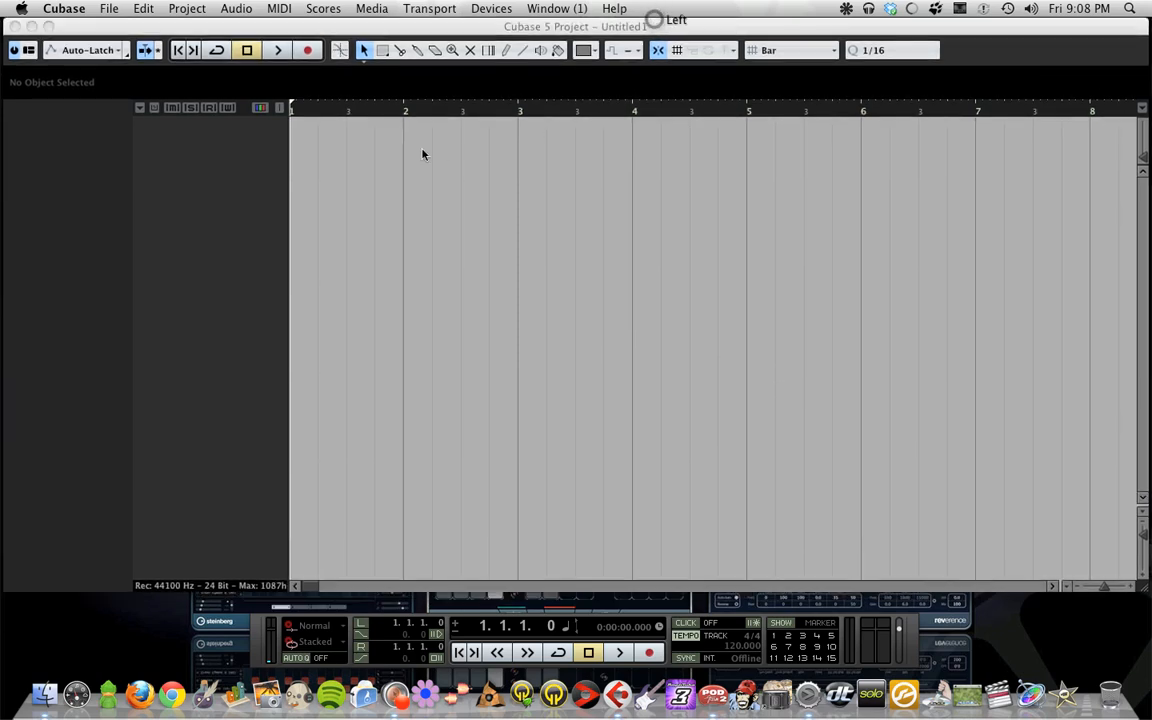
pyautogui.click(264, 151)
pyautogui.click(238, 291)
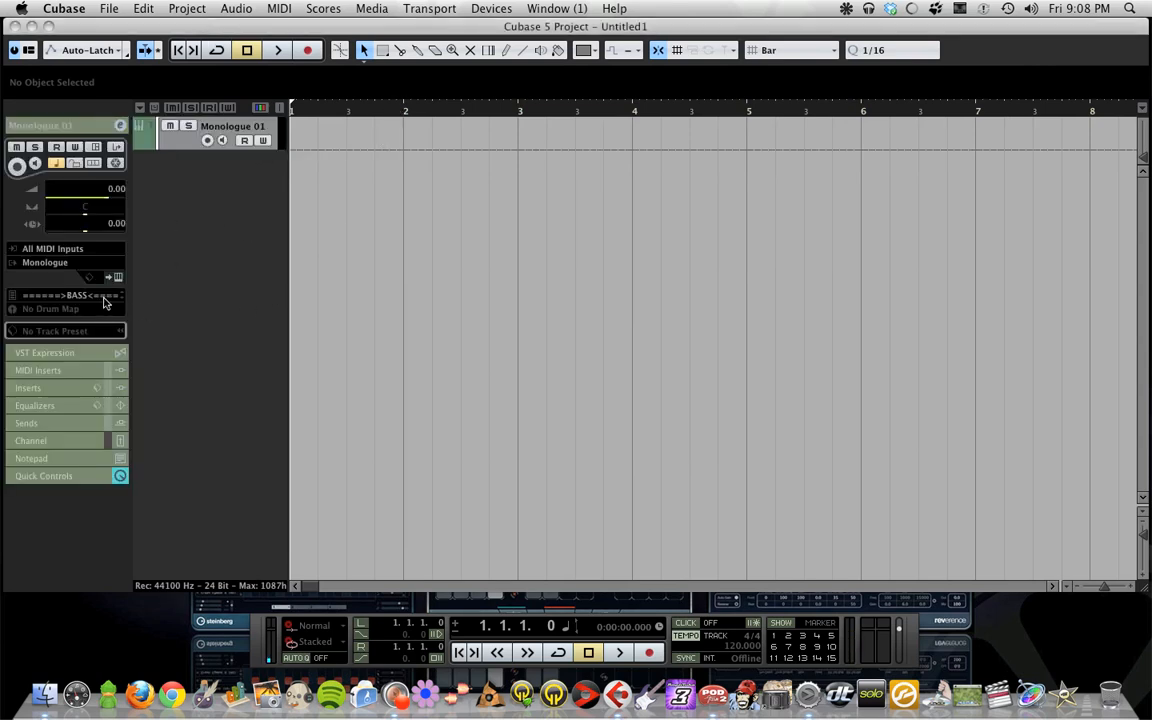
# Load the Rawbuzz bass program on the Monologue track and set its MIDI input to SynthStation25
pyautogui.click(104, 298)
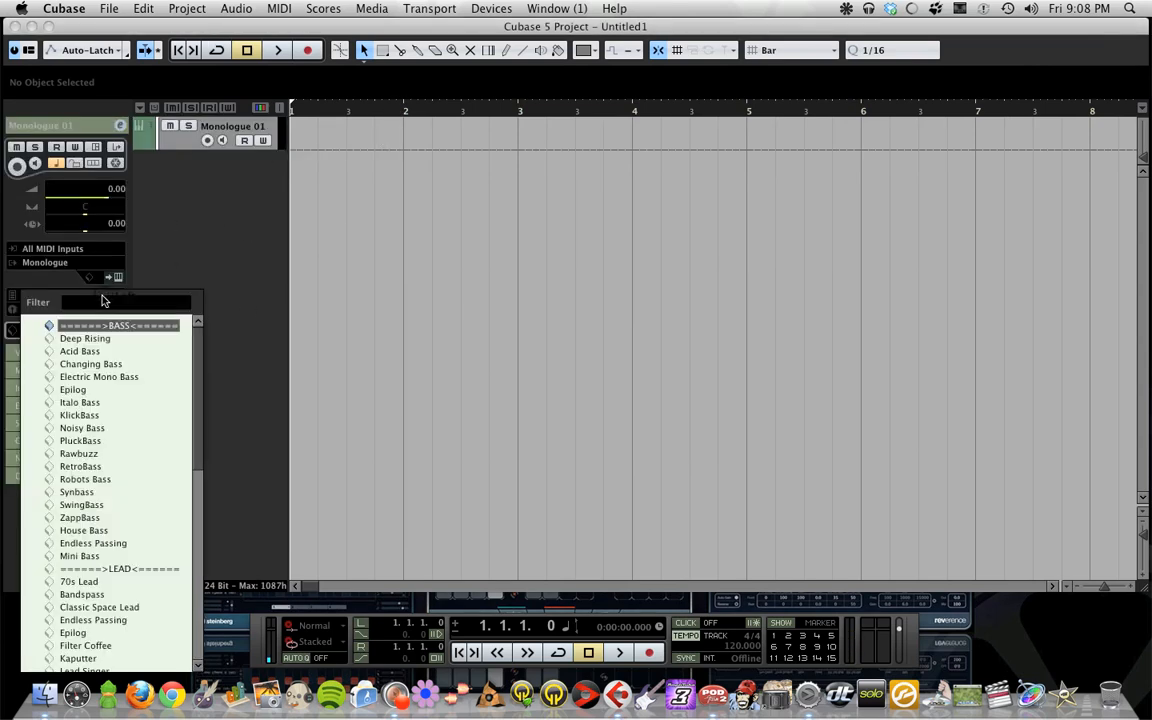
pyautogui.doubleClick(89, 455)
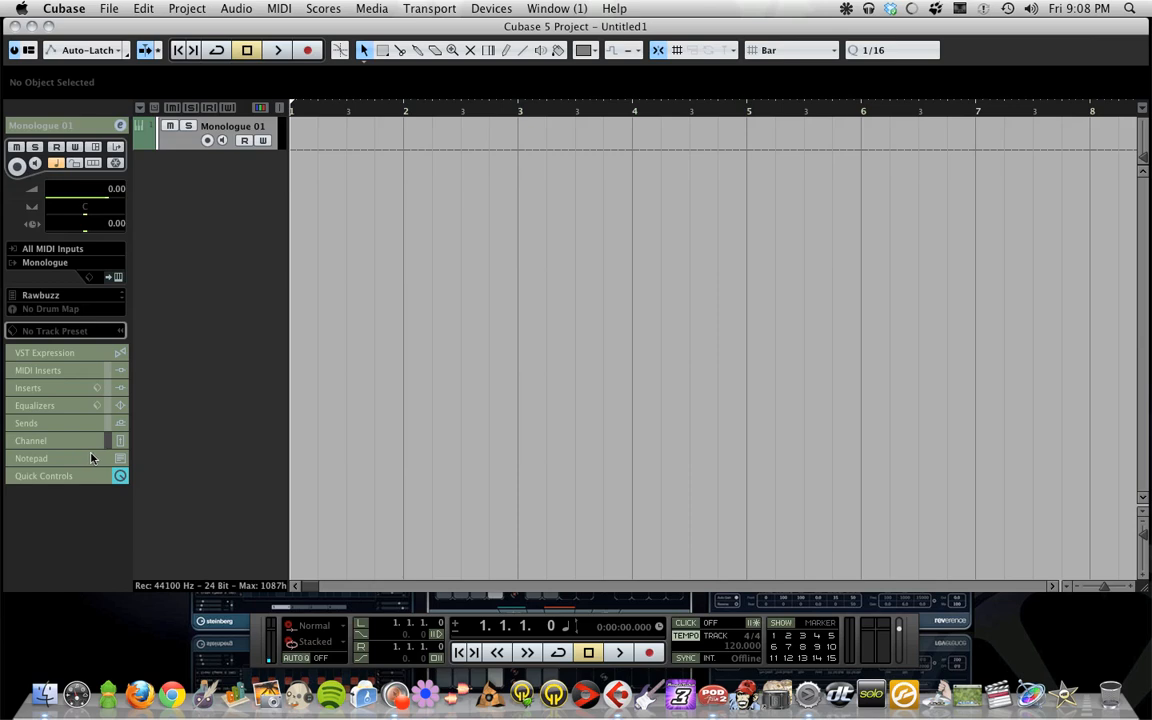
pyautogui.click(85, 248)
pyautogui.click(90, 372)
# Record-enable the Monologue track and record a bass part from bar 1 with the metronome click on
pyautogui.click(208, 141)
pyautogui.click(685, 622)
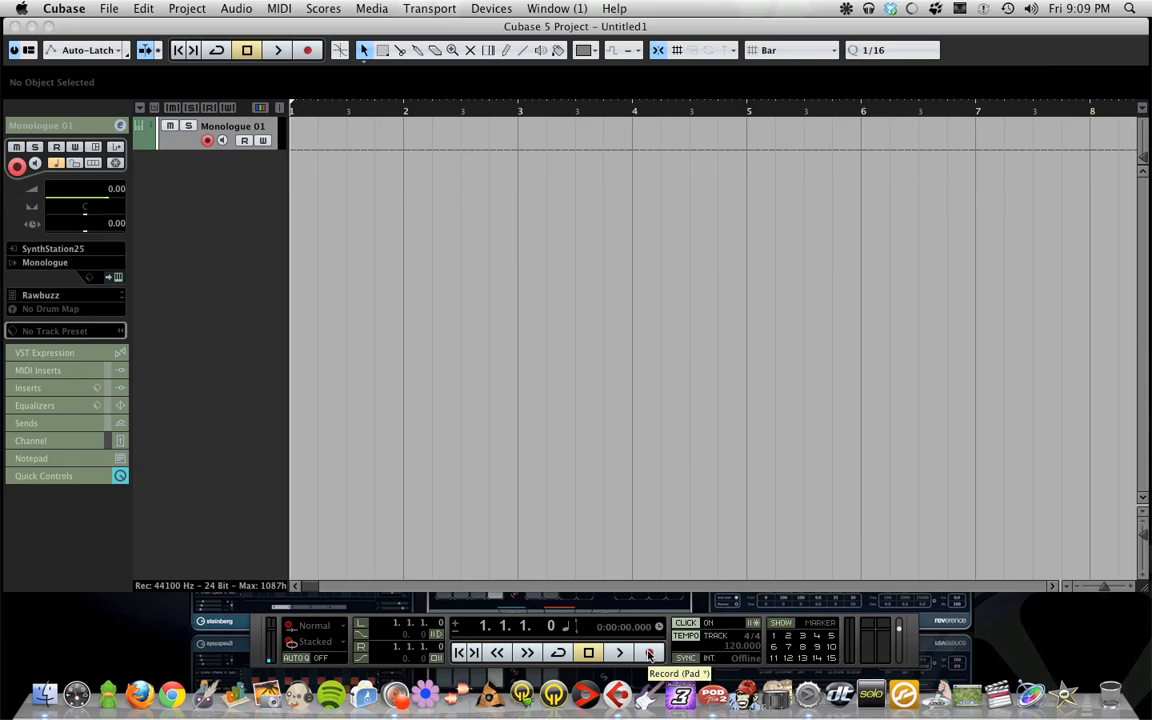
pyautogui.click(648, 653)
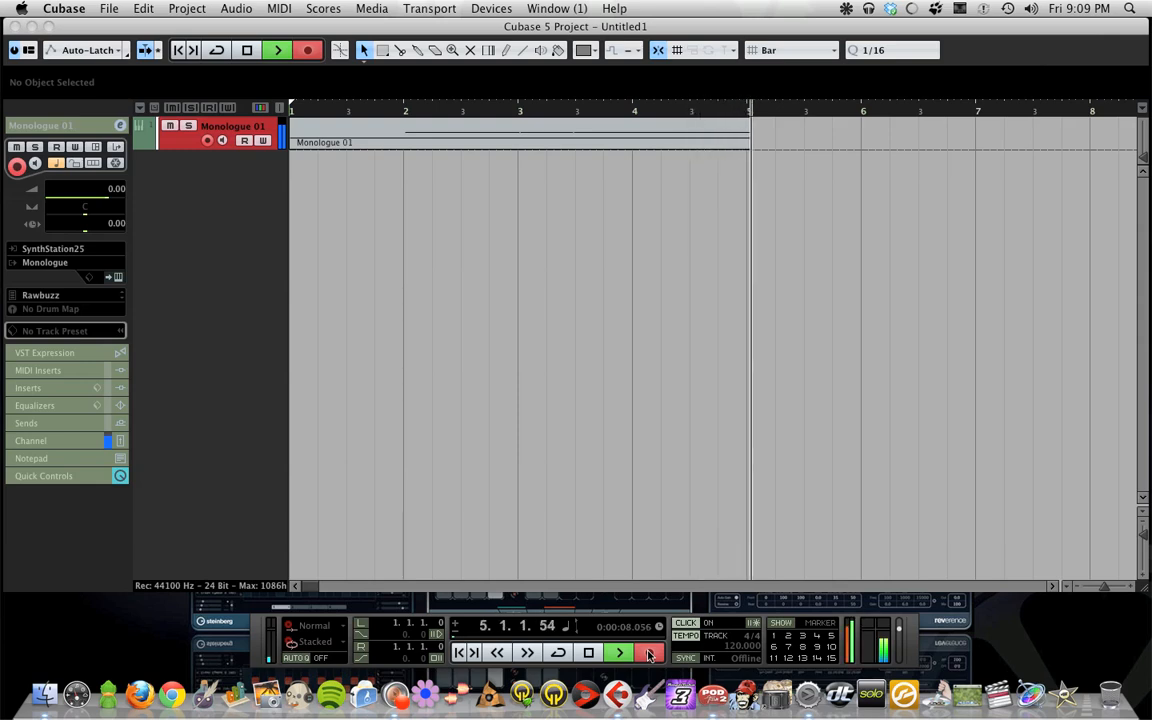
pyautogui.click(649, 654)
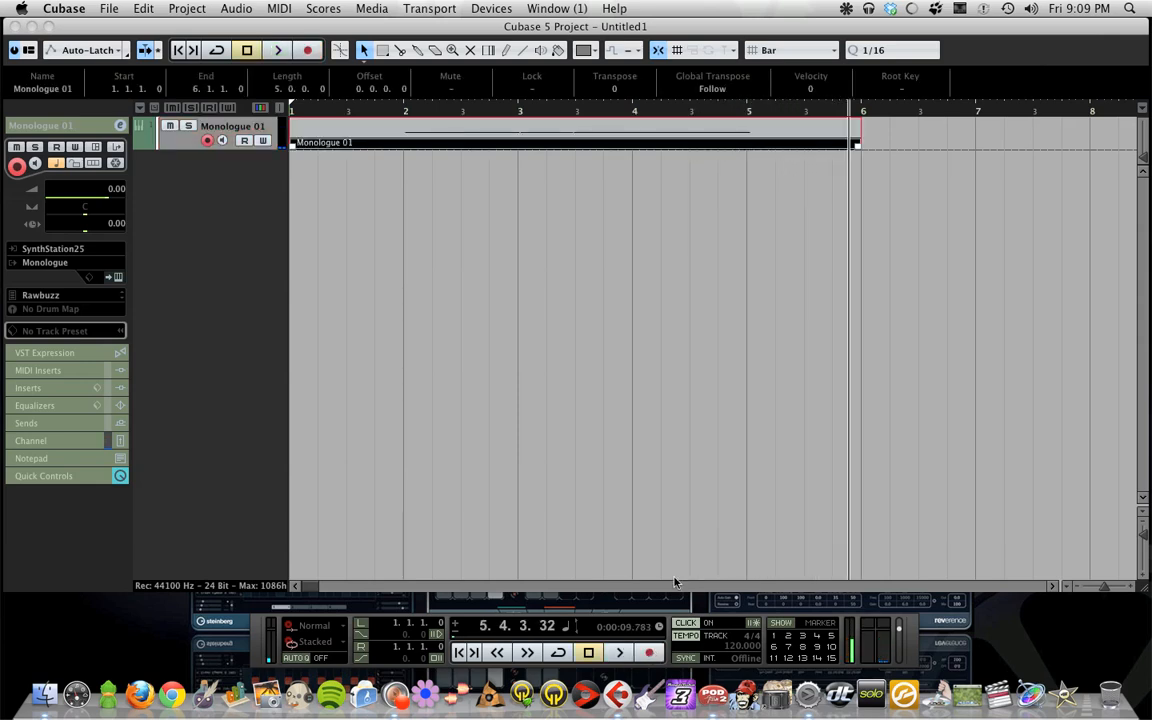
# Select the recorded Monologue part and set the left and right locators to its range
pyautogui.moveTo(859, 144); pyautogui.dragTo(812, 145)
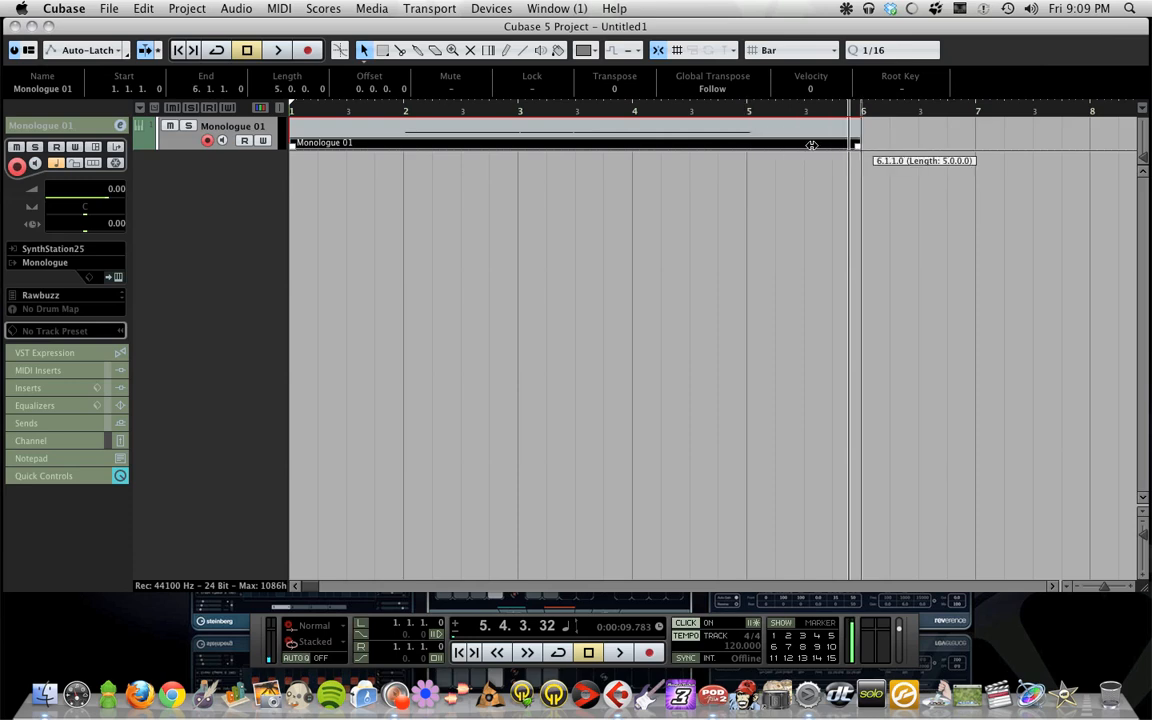
pyautogui.click(457, 178)
pyautogui.click(548, 109)
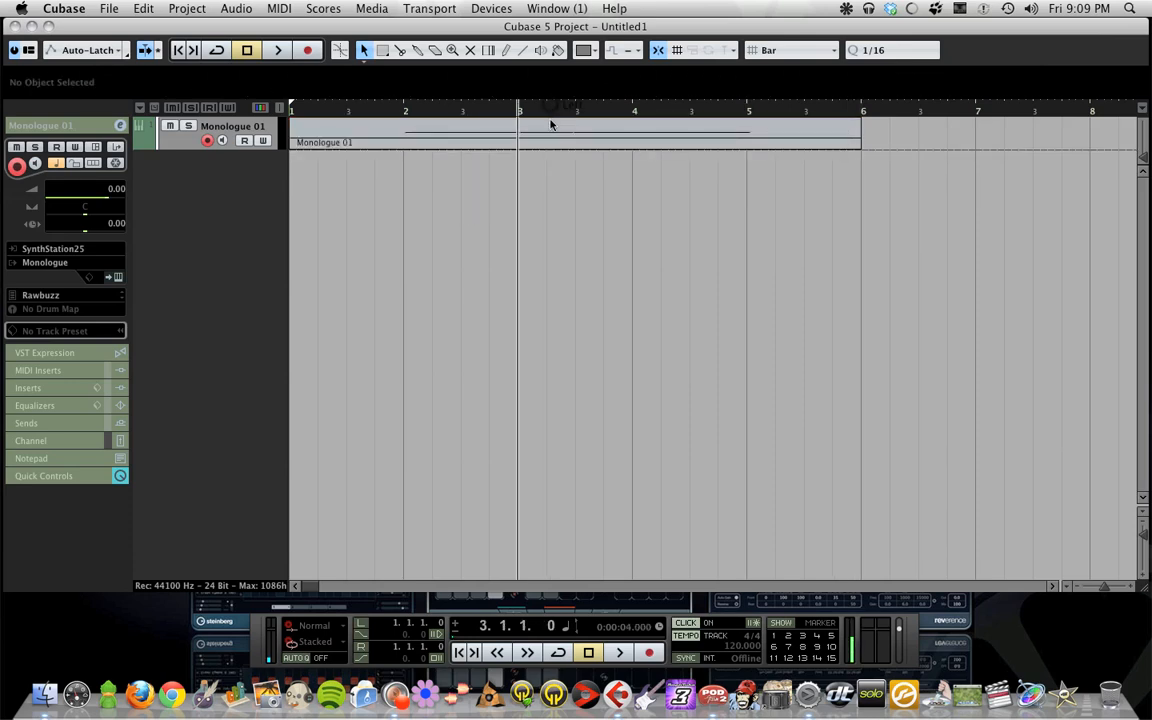
pyautogui.click(548, 124)
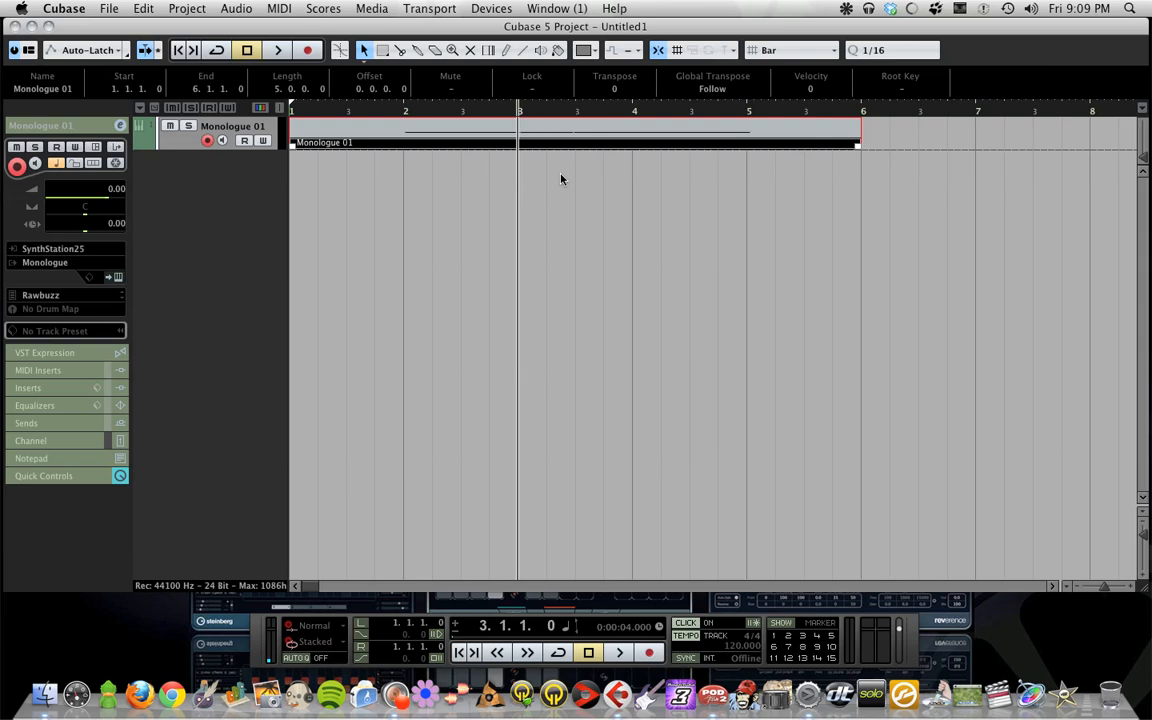
pyautogui.press('p')
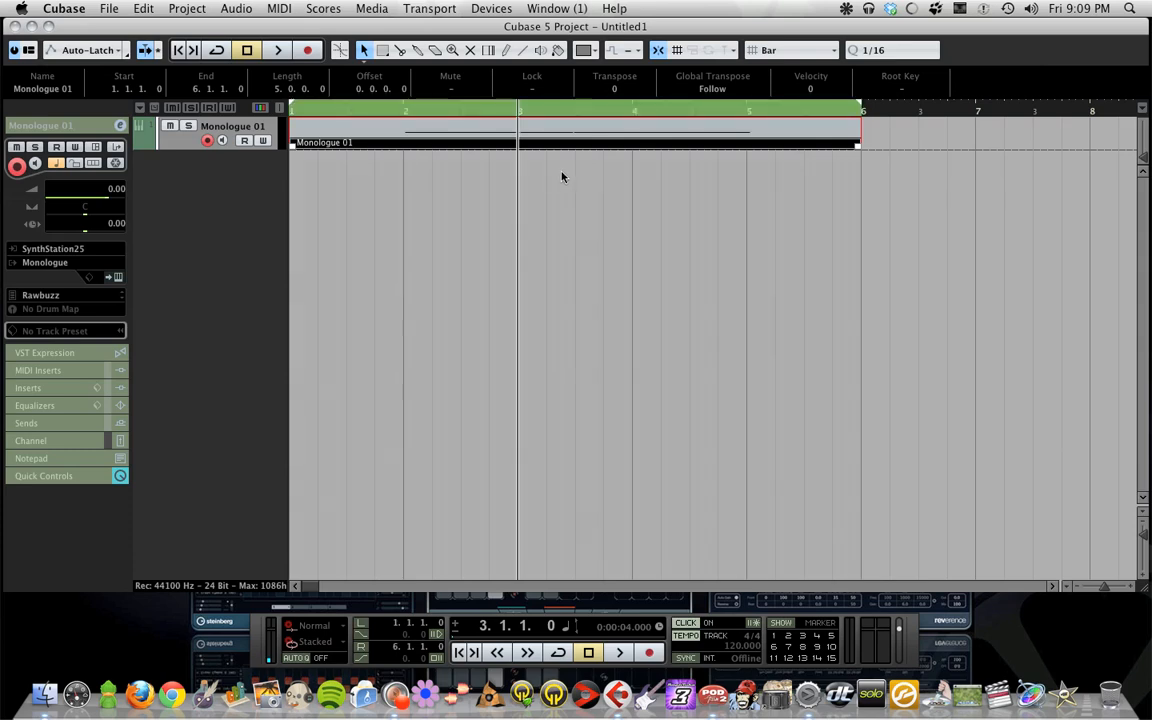
# Open the recorded part in the Key Editor, select all its notes and quantize their starts to 1/16
pyautogui.doubleClick(622, 145)
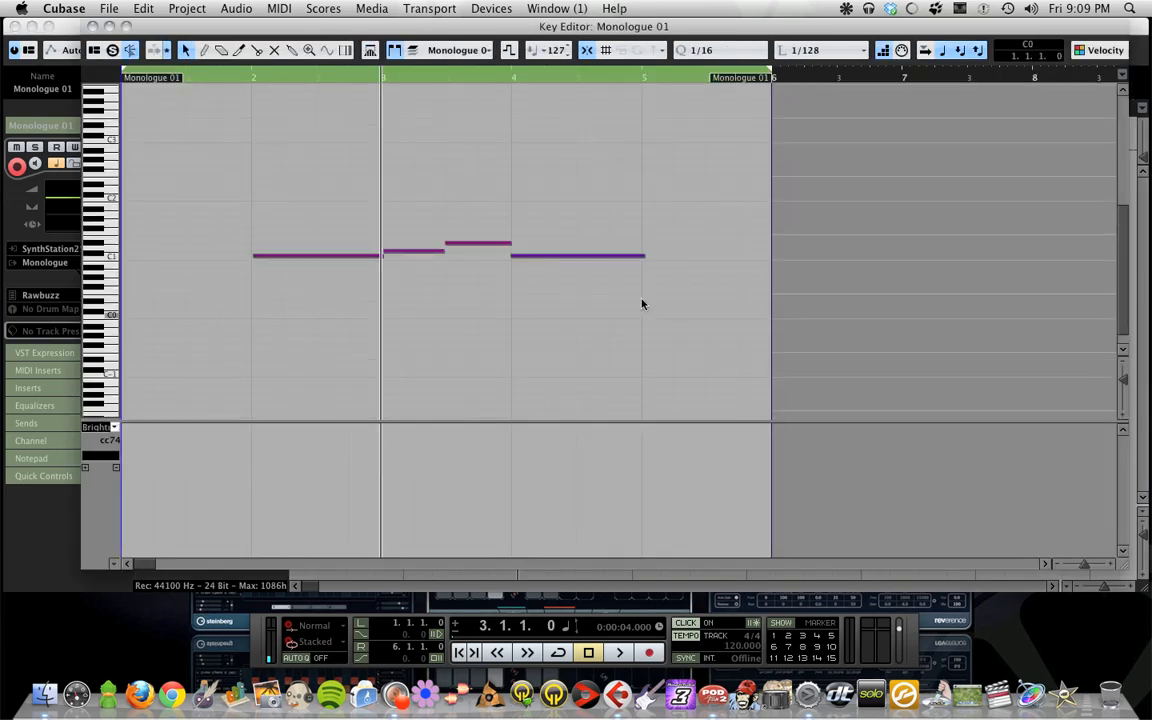
pyautogui.click(242, 162)
pyautogui.click(679, 365)
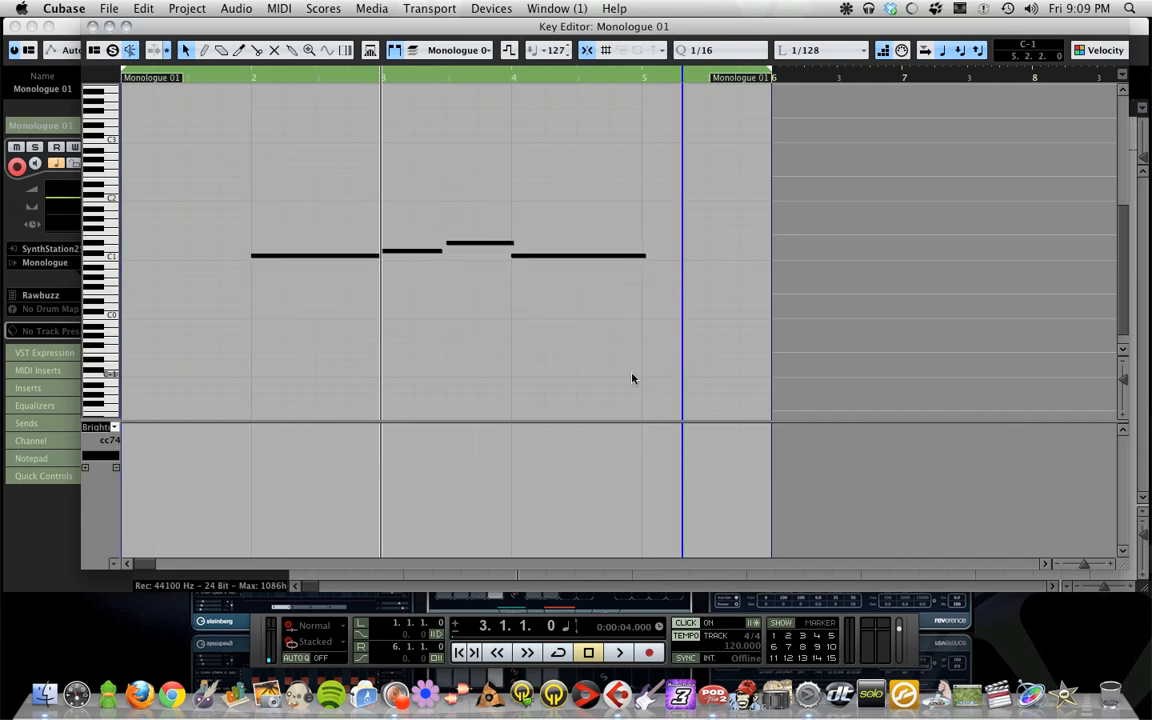
pyautogui.moveTo(239, 131); pyautogui.dragTo(635, 363)
pyautogui.click(633, 363)
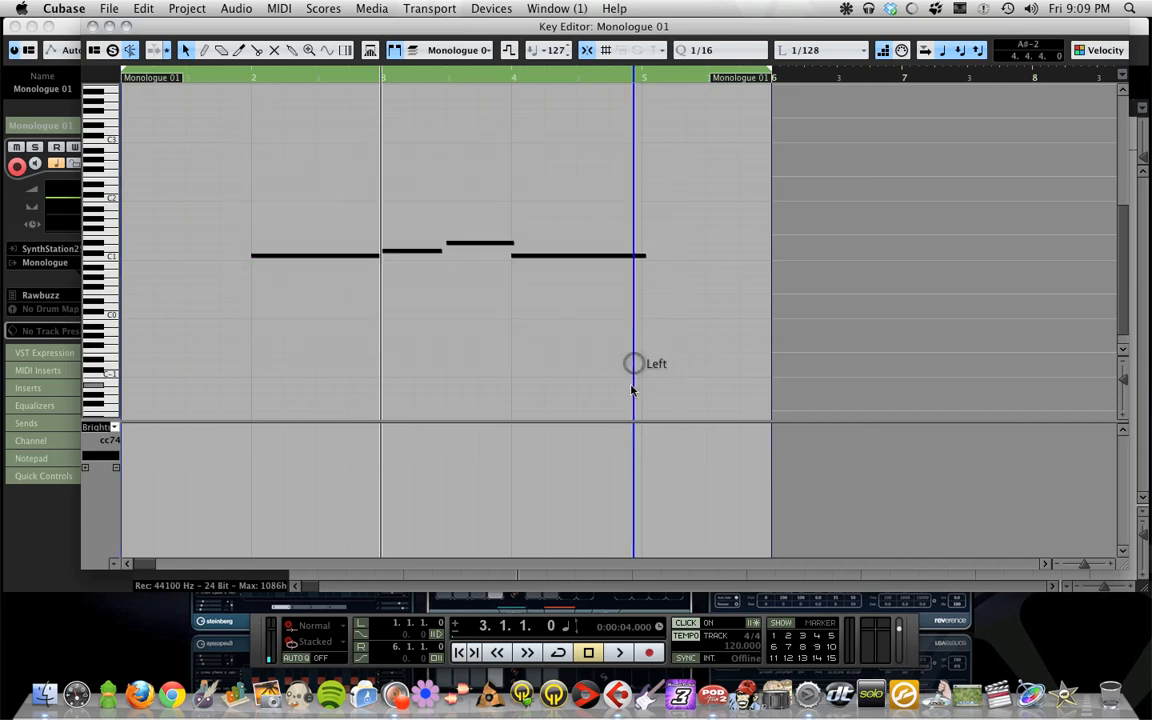
# Try to quantize the ends of the selected notes to the 1/16 grid
pyautogui.click(270, 8)
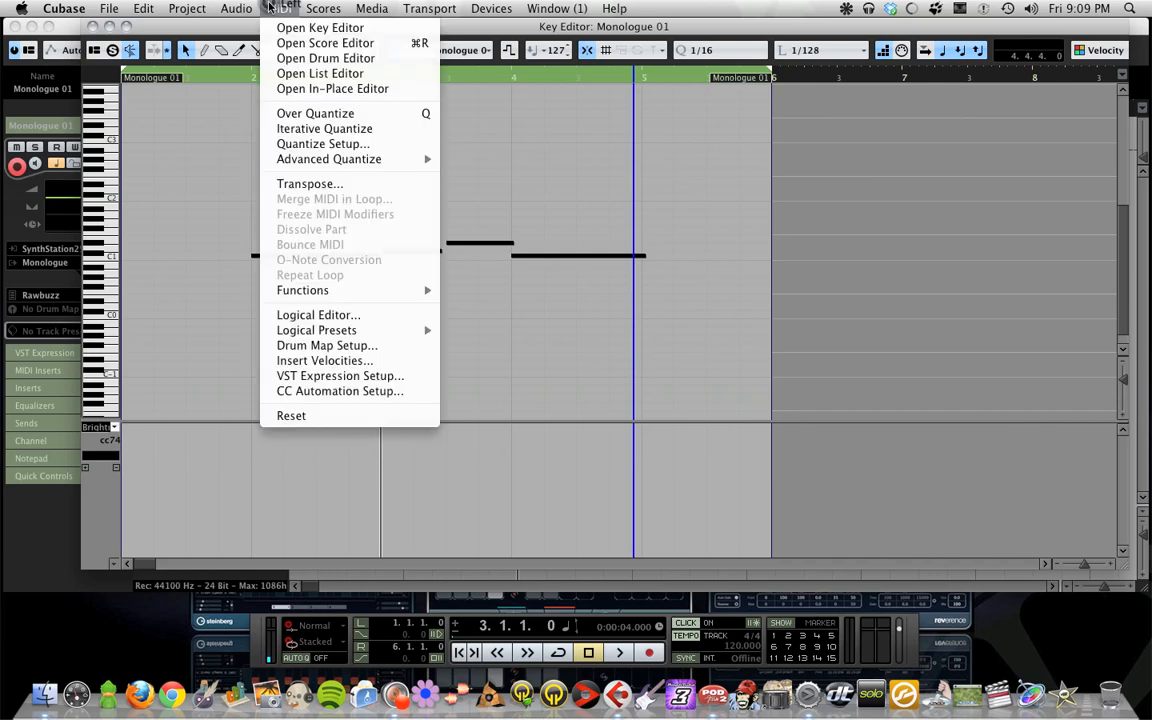
pyautogui.moveTo(348, 163)
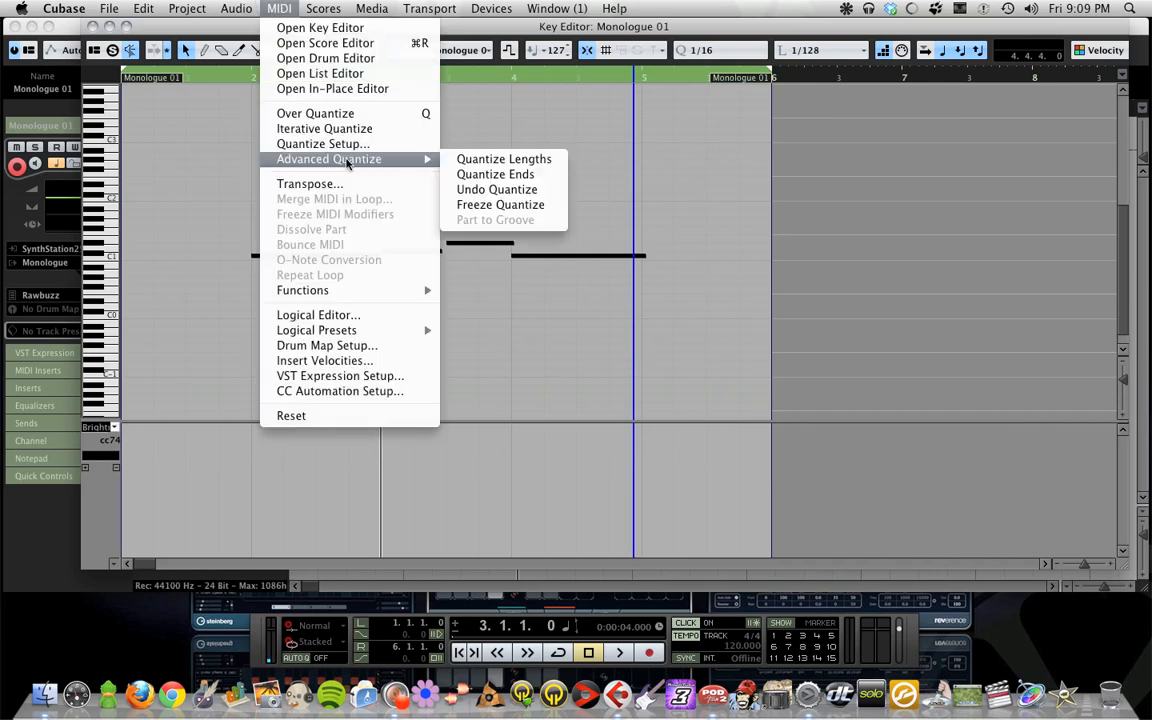
pyautogui.click(497, 177)
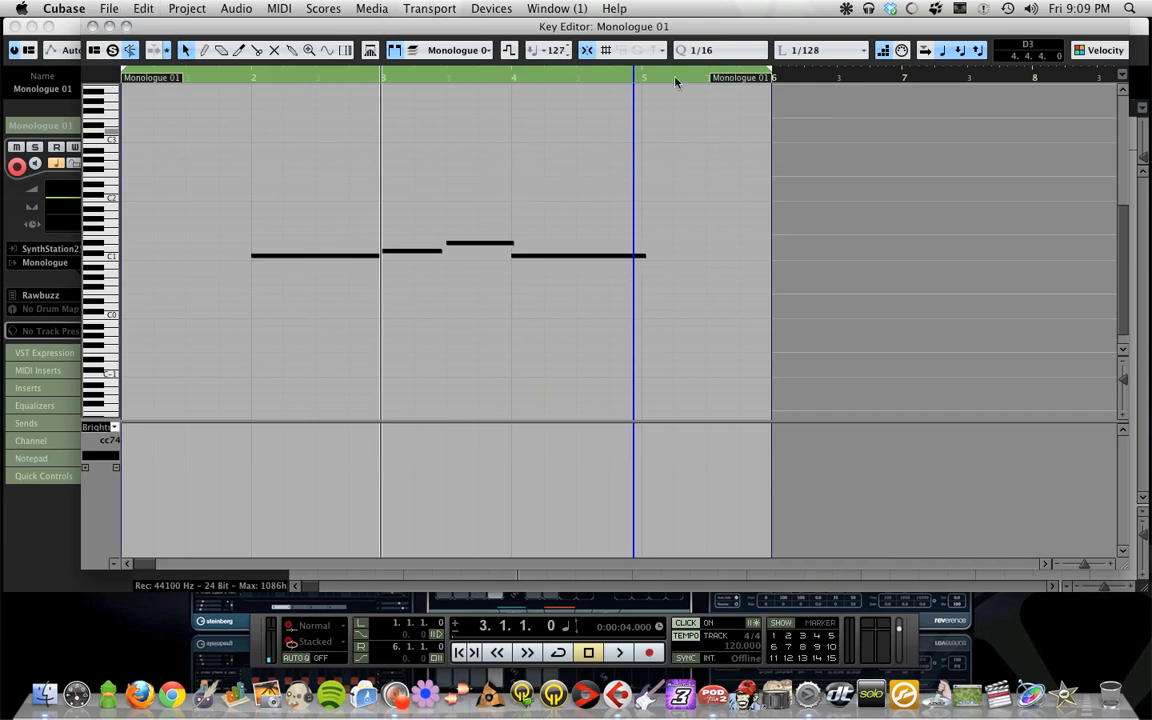
# Set the quantize value to 1/1 and apply Quantize Ends to all the notes
pyautogui.click(712, 50)
pyautogui.click(720, 68)
pyautogui.click(279, 8)
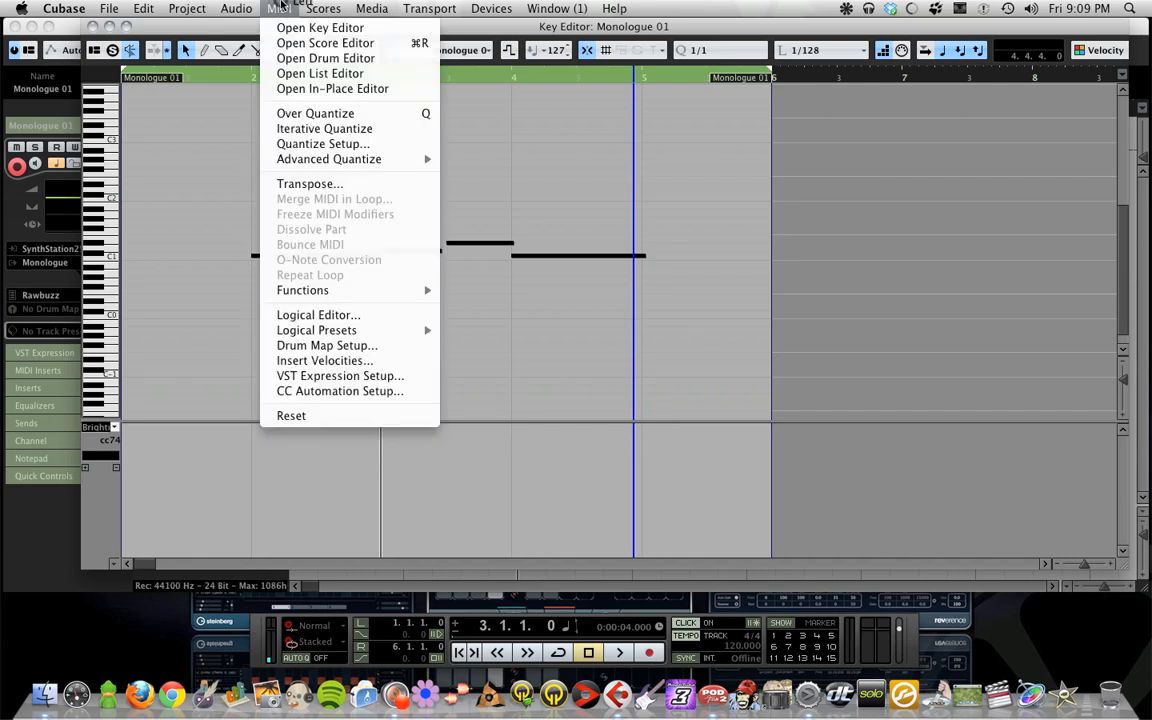
pyautogui.moveTo(358, 170)
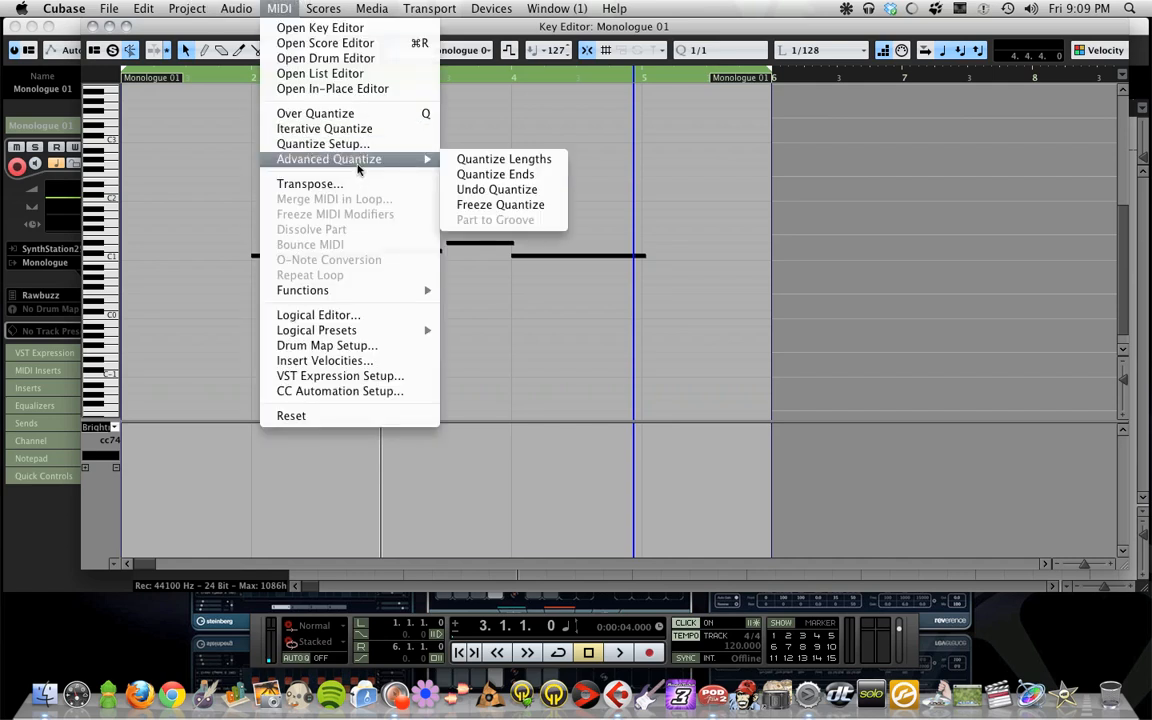
pyautogui.click(527, 176)
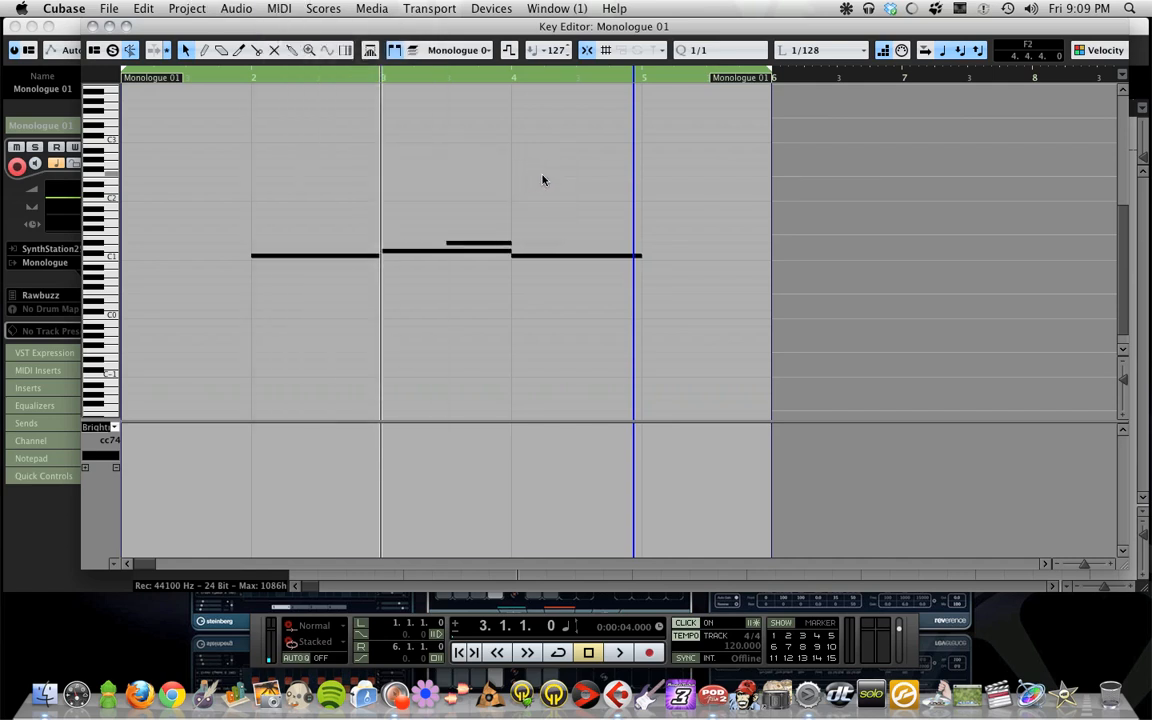
pyautogui.click(535, 201)
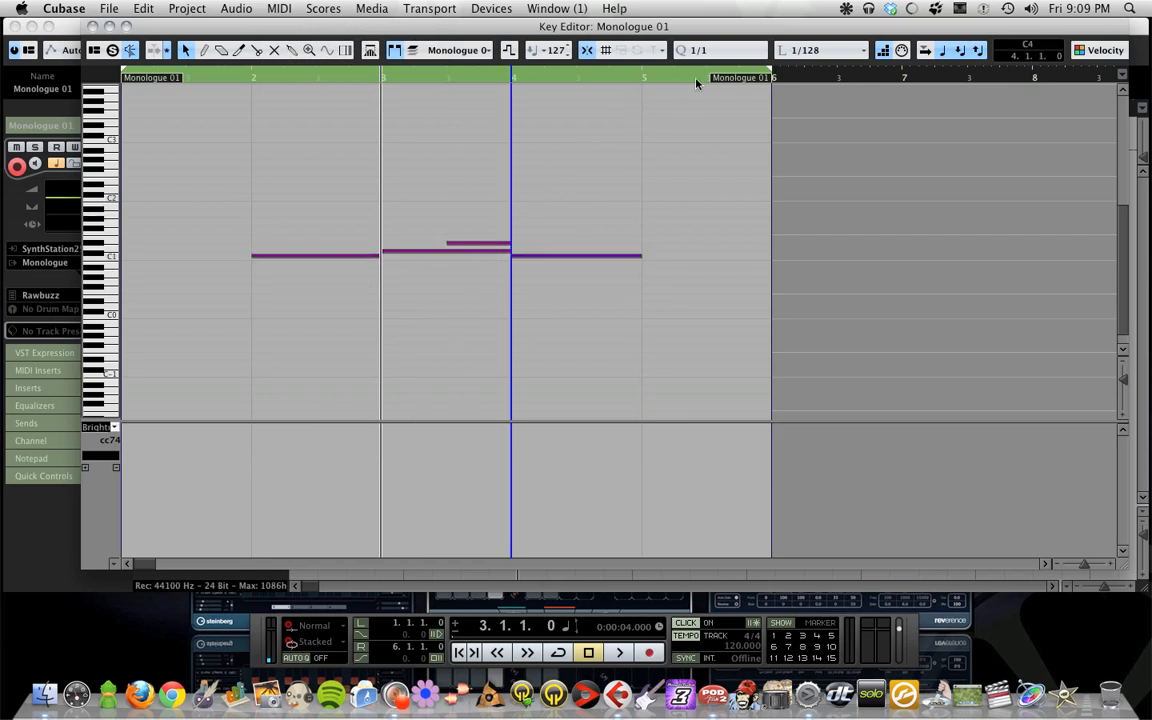
# Set the quantize value to 1/2 and shorten the second note so it ends where the third note starts, mid-bar 3
pyautogui.click(702, 50)
pyautogui.click(722, 86)
pyautogui.click(500, 251)
pyautogui.moveTo(511, 251); pyautogui.dragTo(445, 253)
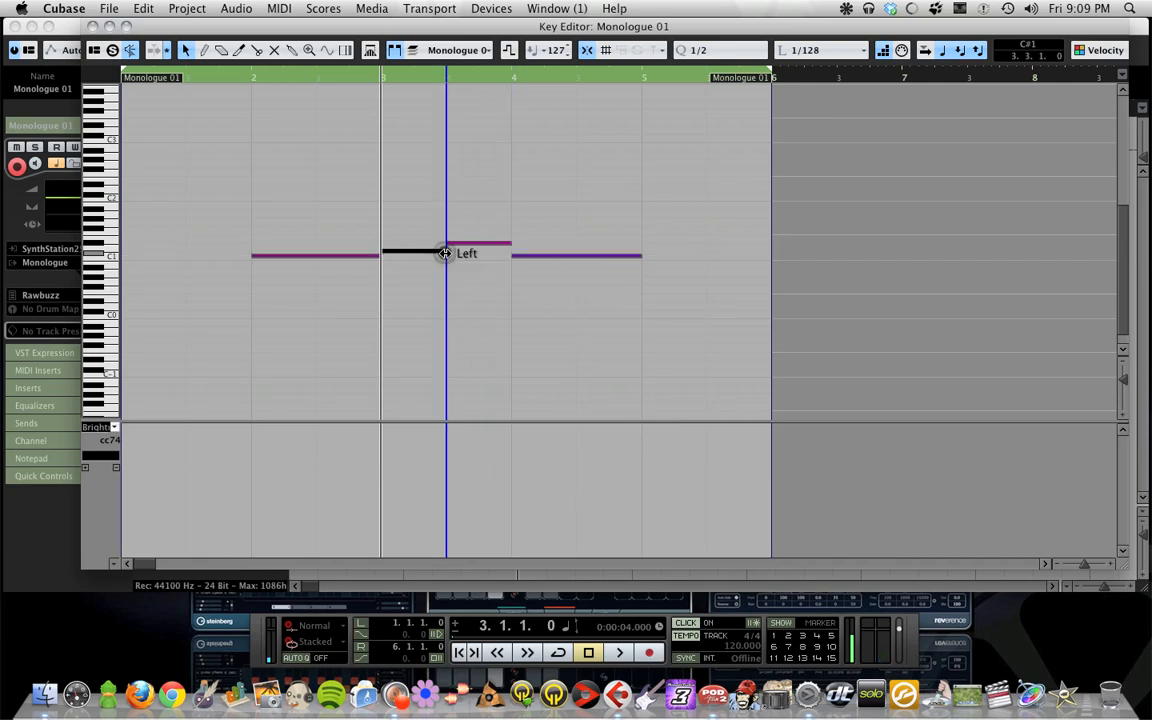
# Apply Quantize Ends to the notes on the 1/2 grid
pyautogui.moveTo(415, 207); pyautogui.dragTo(442, 297)
pyautogui.click(509, 316)
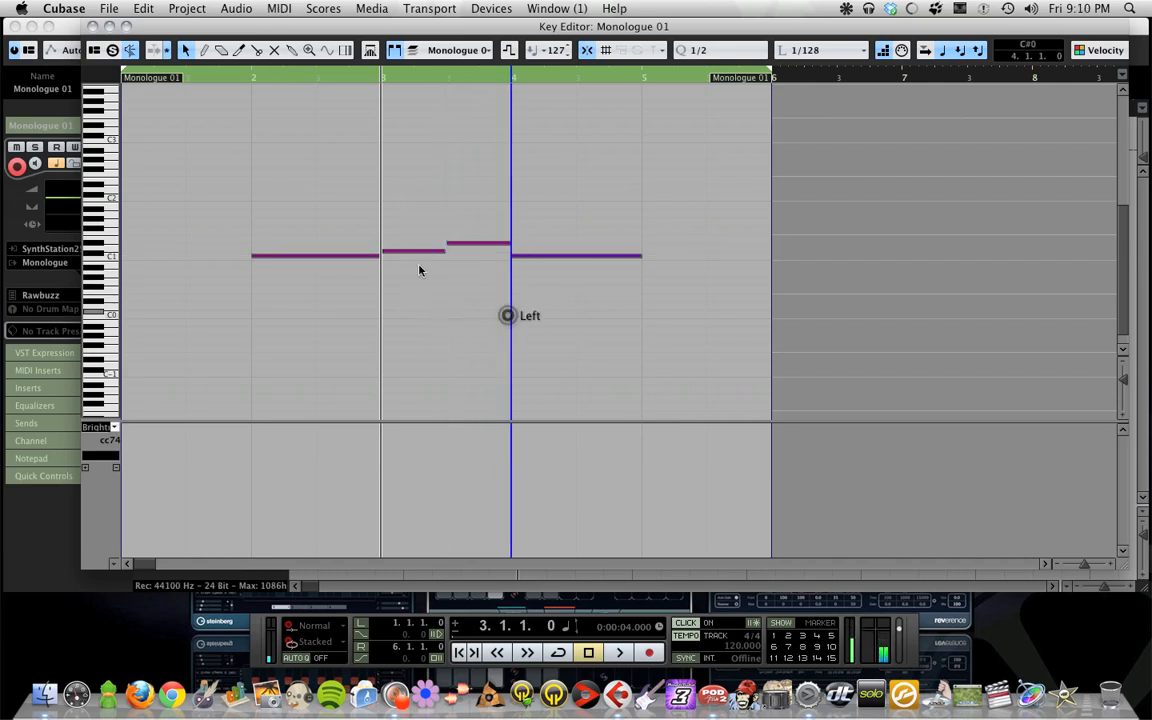
pyautogui.click(279, 8)
pyautogui.moveTo(400, 159)
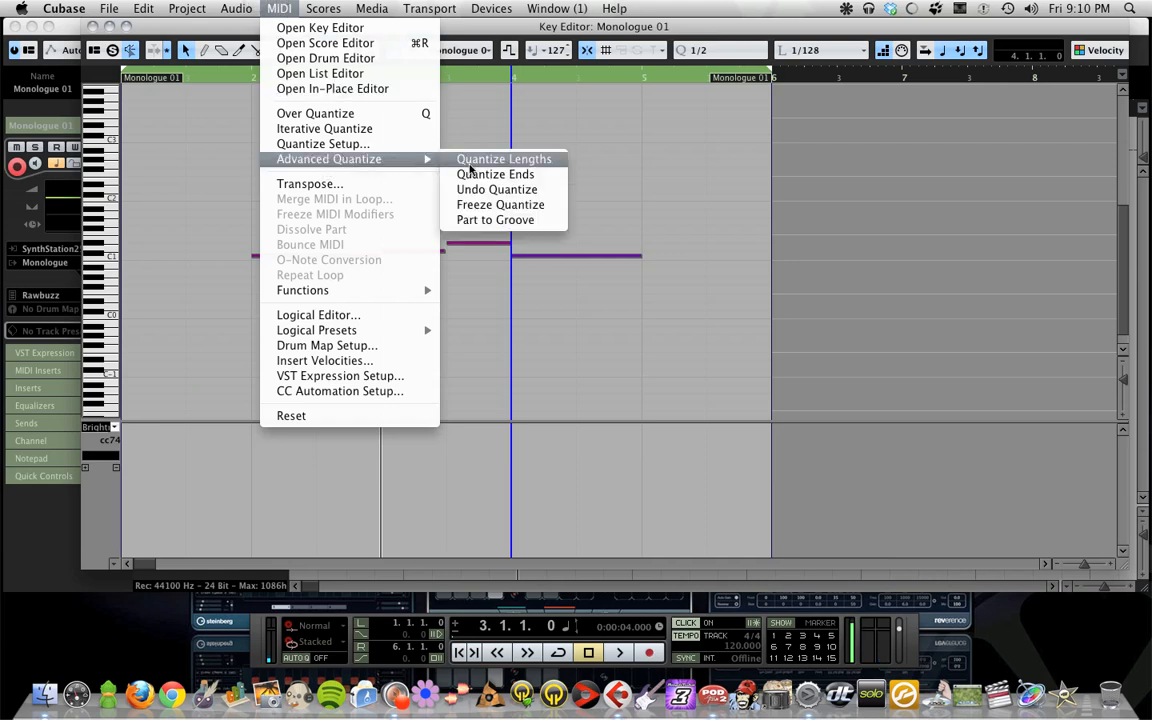
pyautogui.click(492, 173)
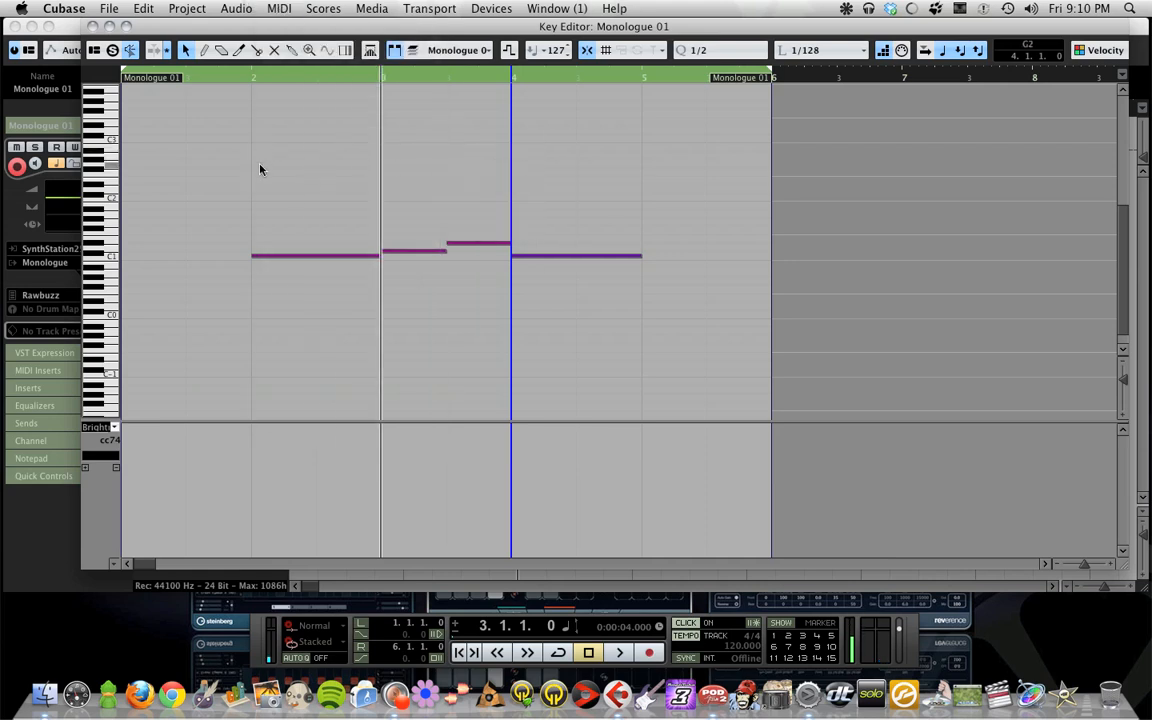
# Show note velocities in the controller lane under the notes, and hide all controller lanes
pyautogui.click(114, 428)
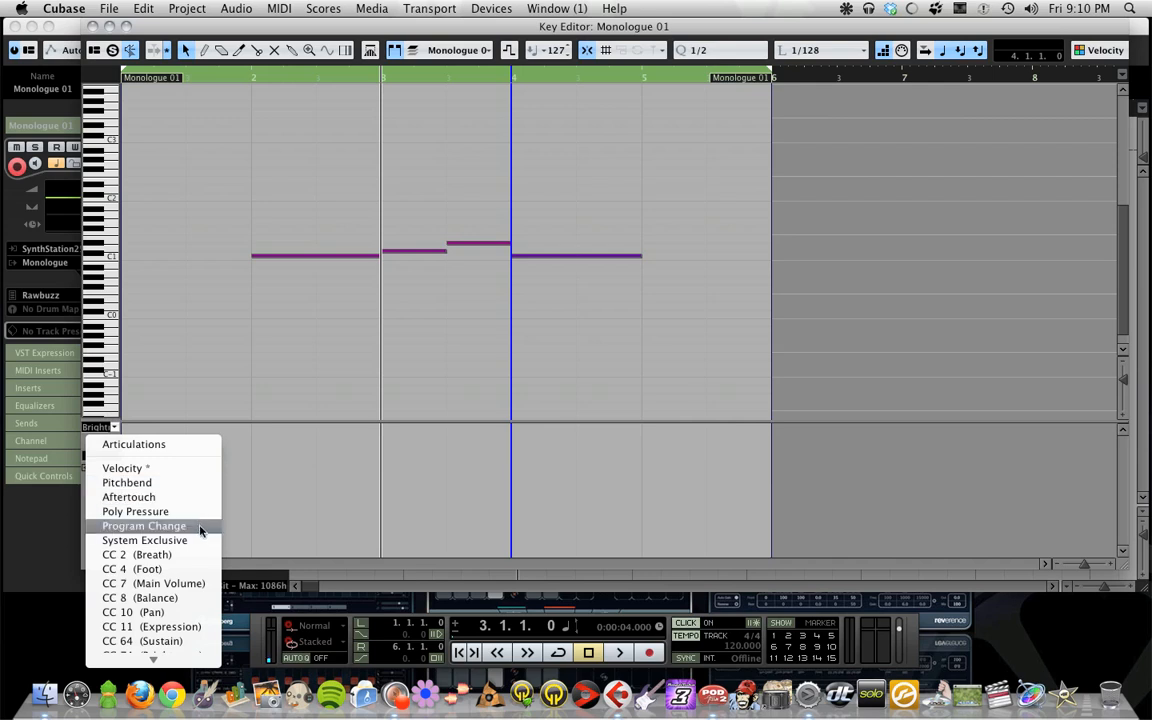
pyautogui.click(168, 467)
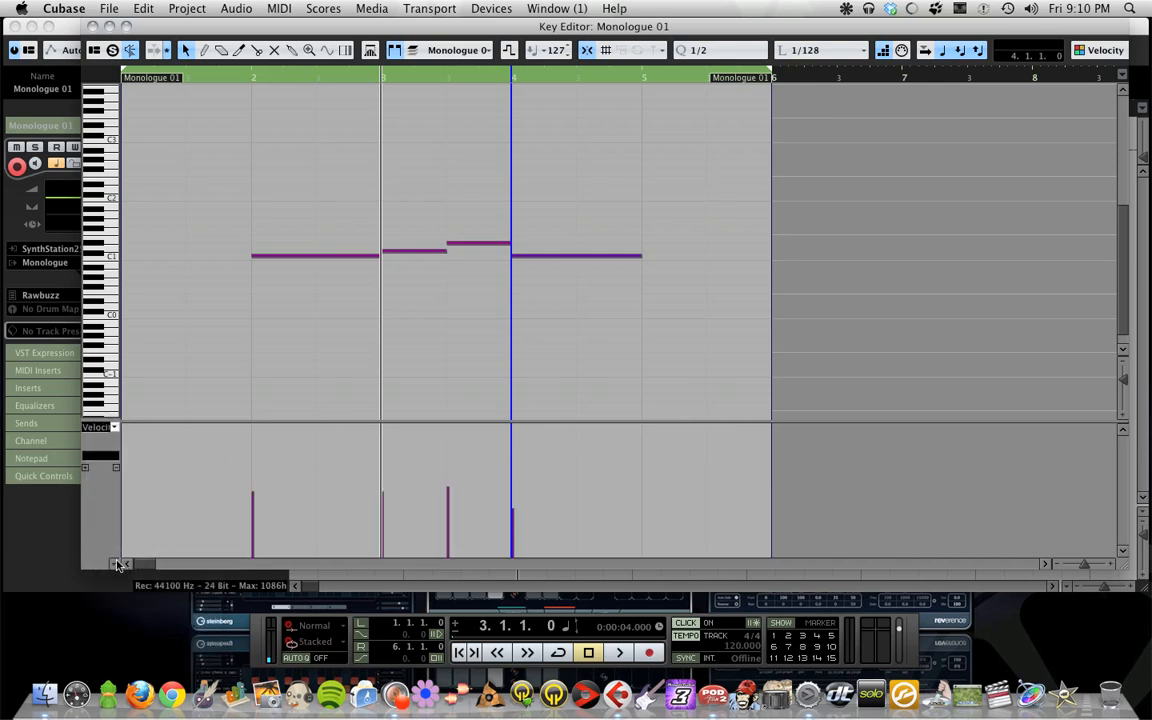
pyautogui.click(116, 565)
pyautogui.click(120, 571)
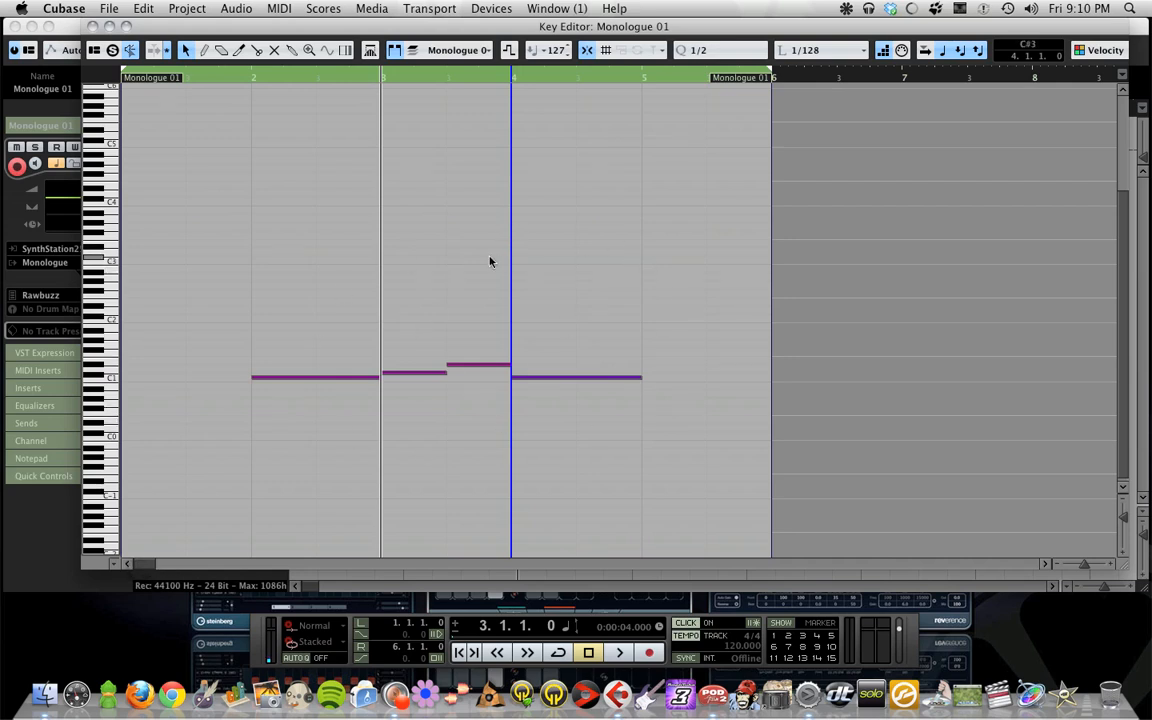
# Display only the velocity lane under the notes and enlarge it to about a third of the editor's height
pyautogui.click(111, 566)
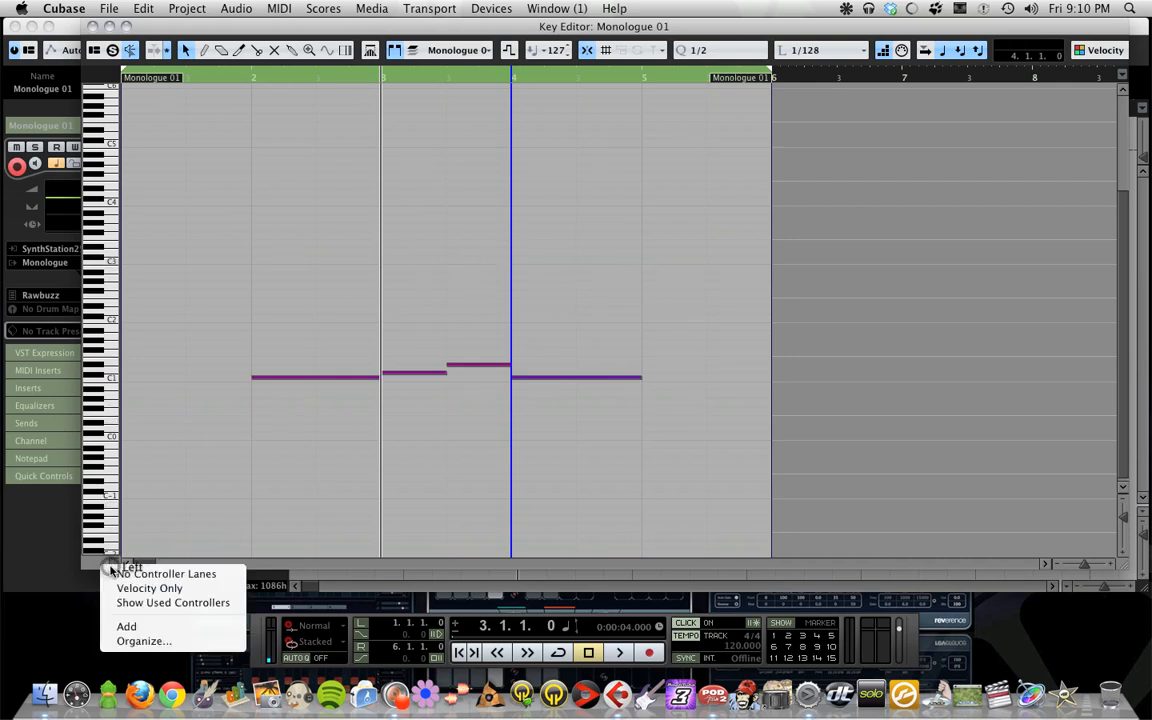
pyautogui.click(145, 588)
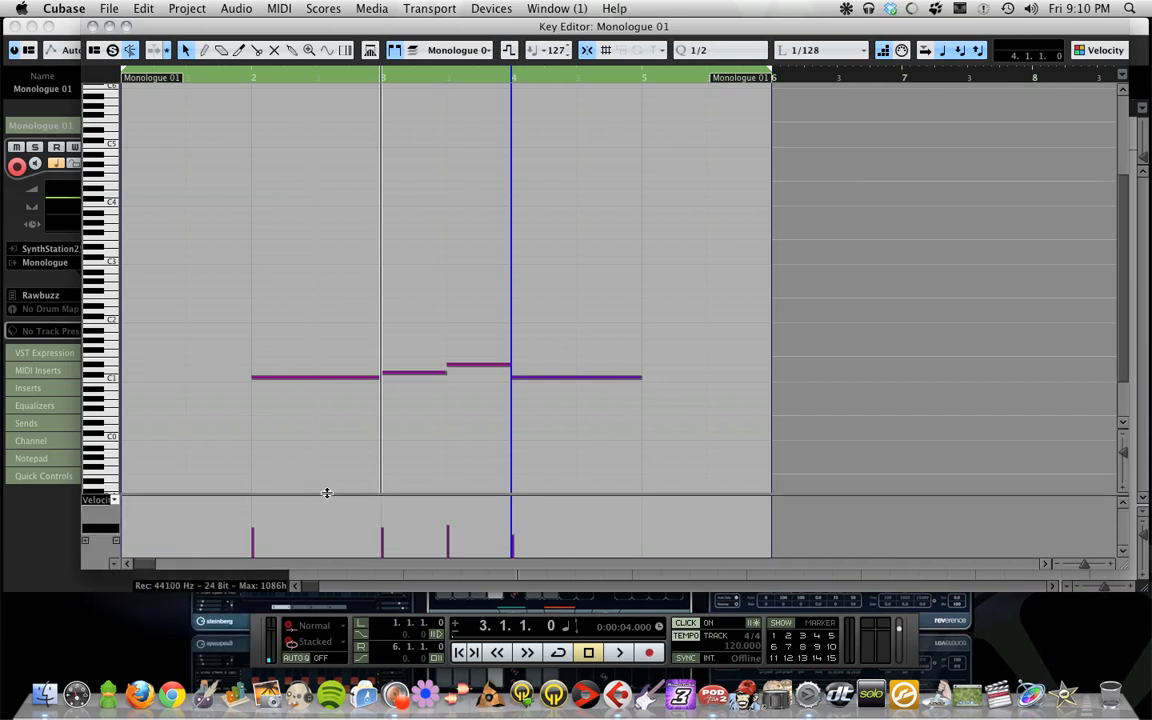
pyautogui.moveTo(327, 492); pyautogui.dragTo(335, 397)
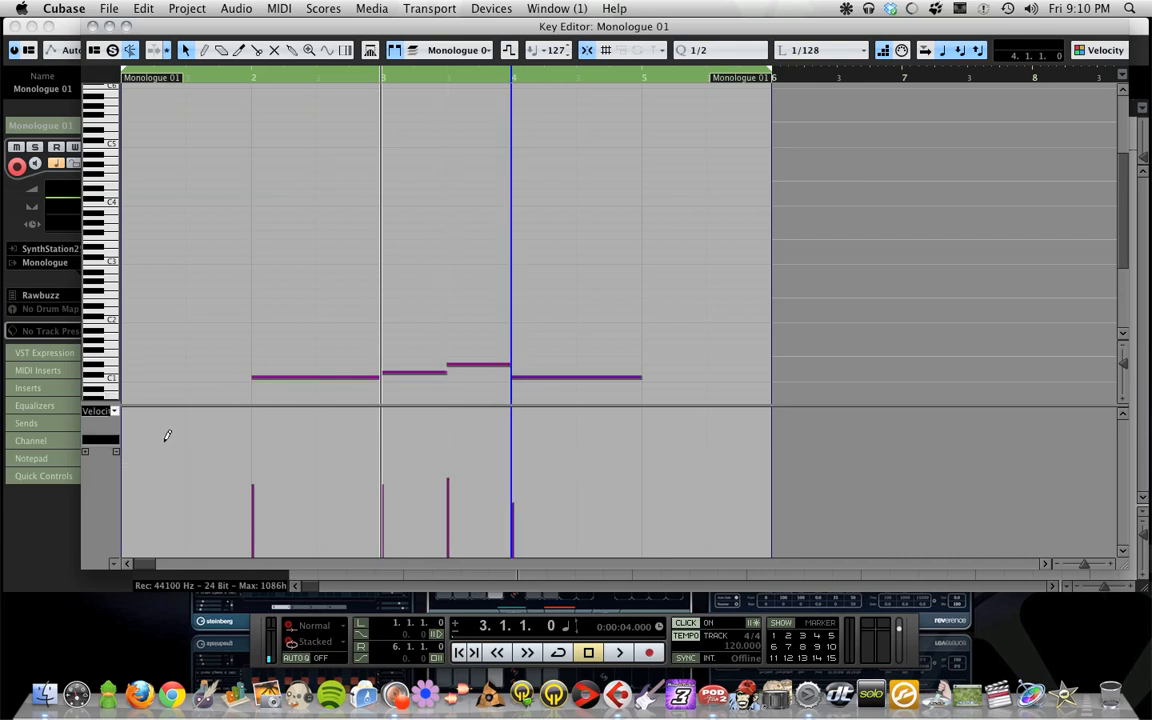
# Look through the controller types available for the lane, including CC 74 (Brightness), and close the Key Editor
pyautogui.click(115, 411)
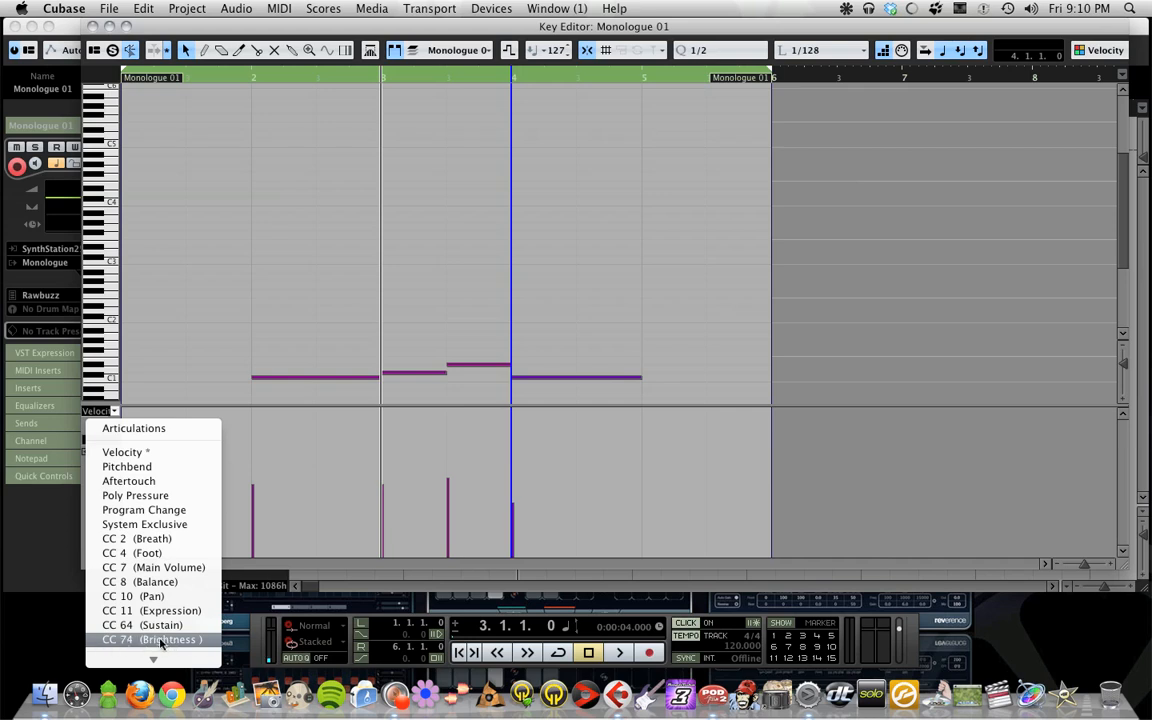
pyautogui.click(780, 368)
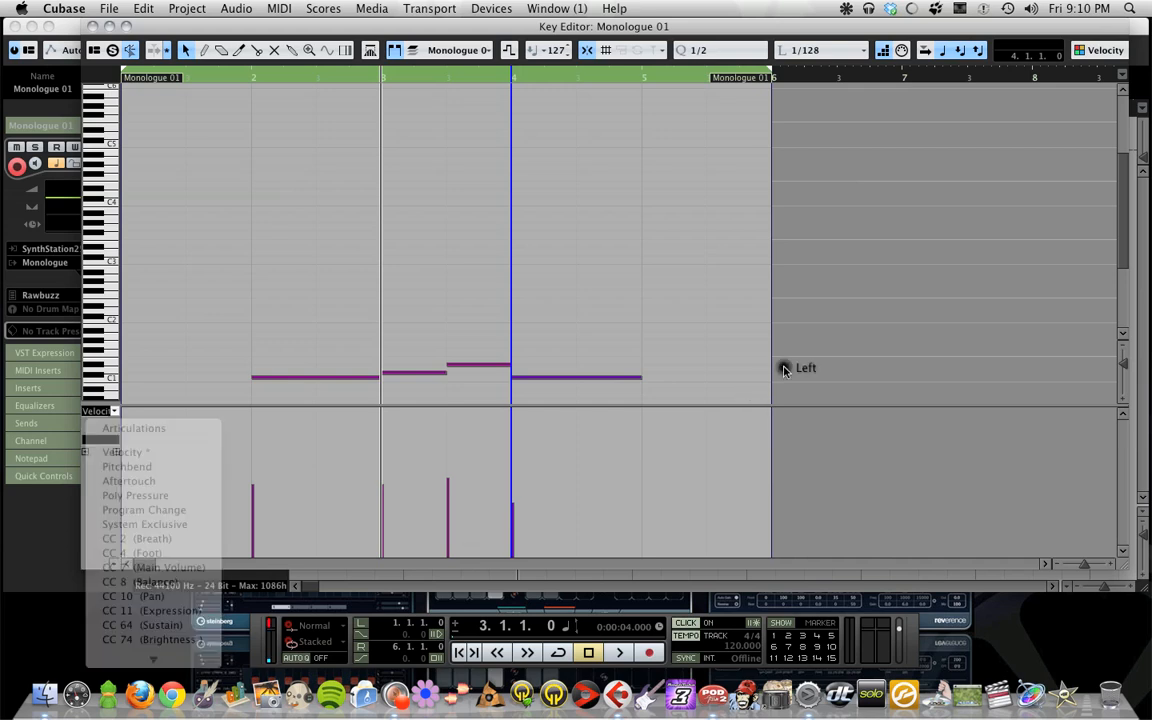
pyautogui.click(92, 26)
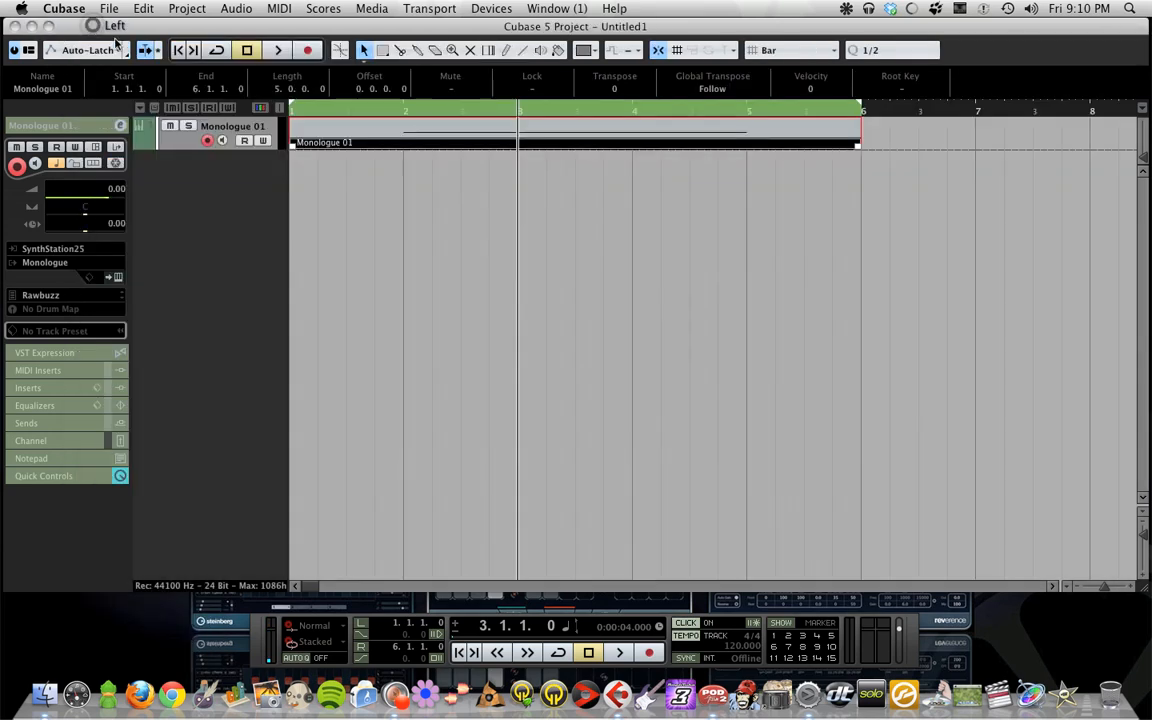
pyautogui.click(638, 380)
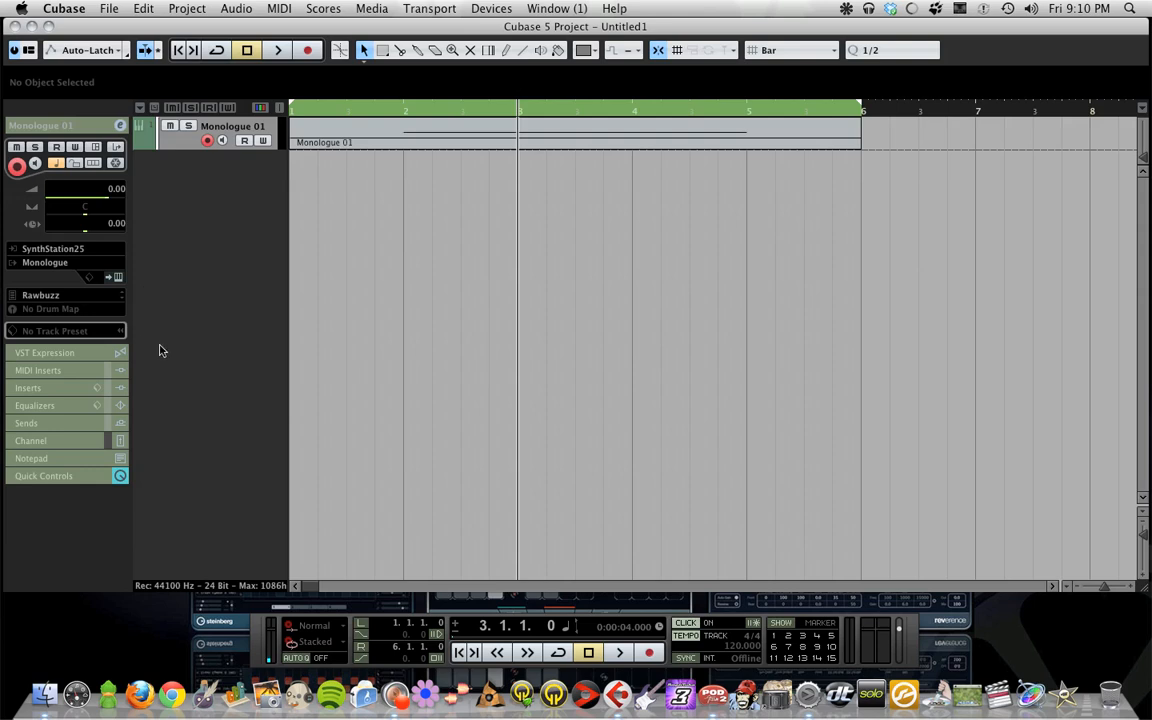
# Load Auto LFO into the first MIDI insert slot of the Monologue 01 track
pyautogui.click(52, 370)
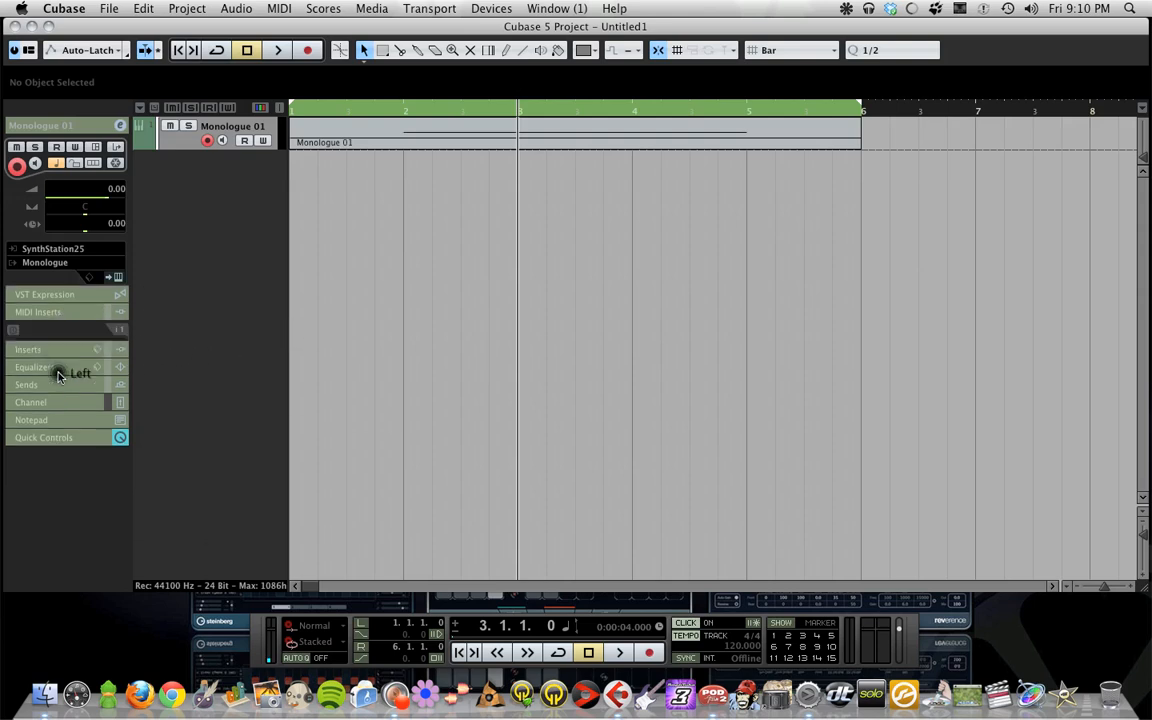
pyautogui.click(89, 192)
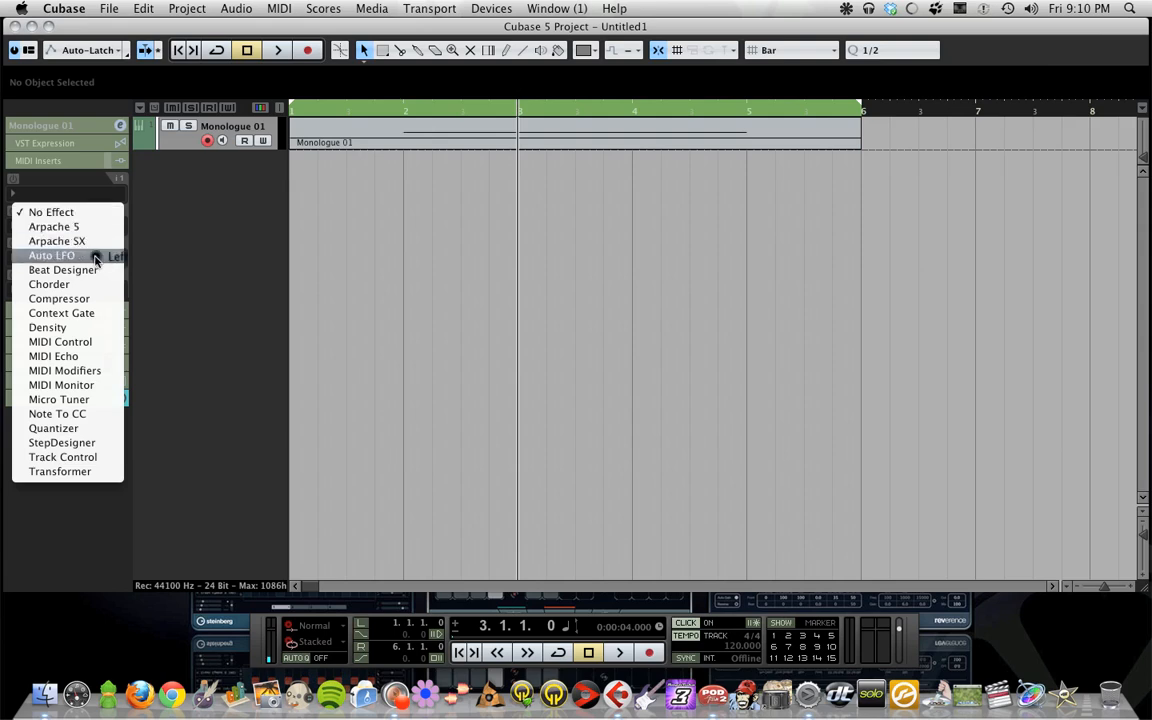
pyautogui.click(52, 256)
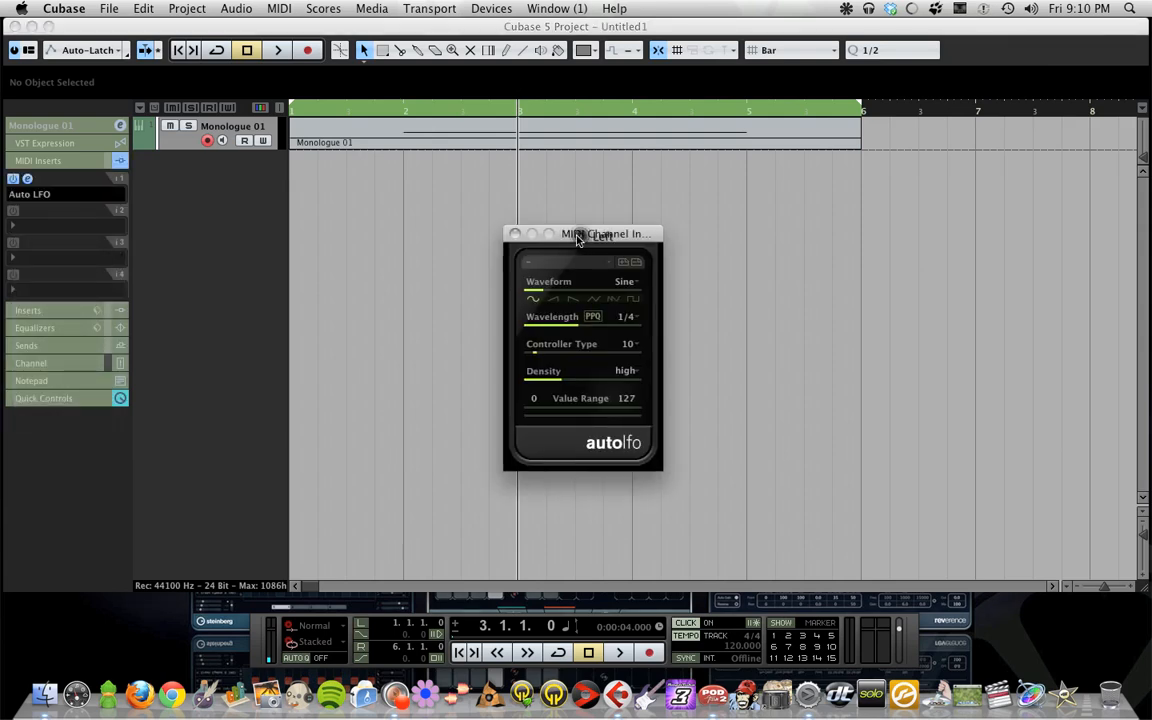
pyautogui.moveTo(577, 238); pyautogui.dragTo(495, 230)
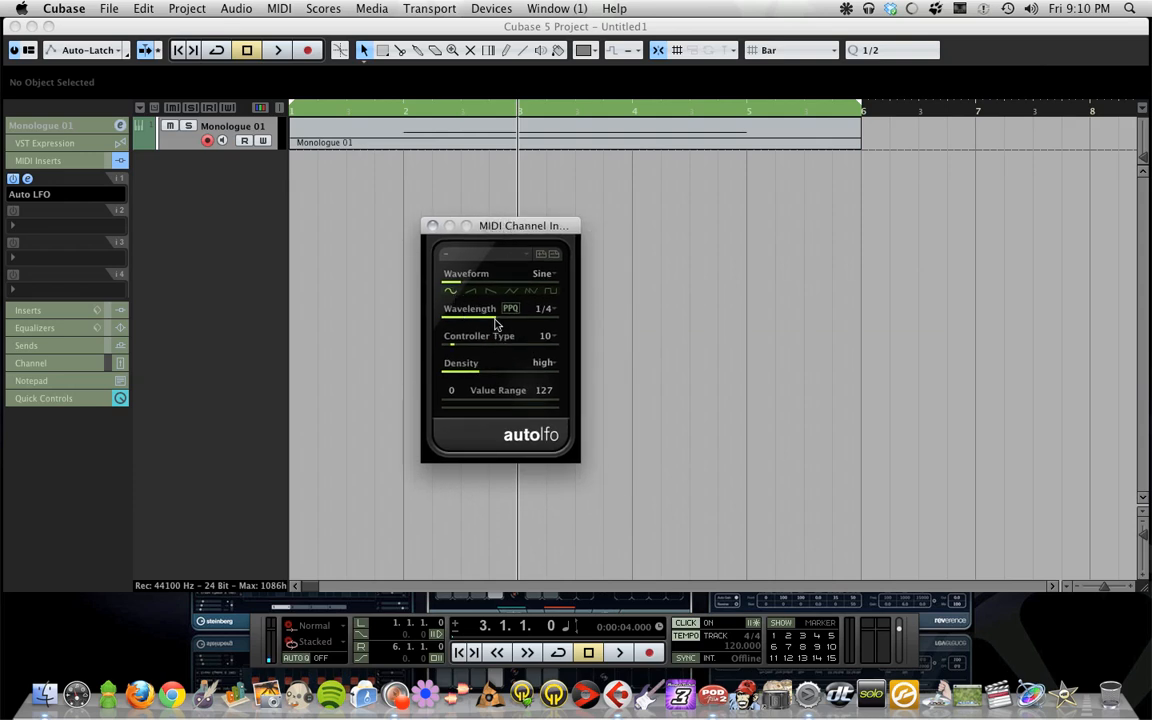
# Set the Auto LFO's wavelength to 1/8 T and close its window
pyautogui.moveTo(491, 317); pyautogui.dragTo(458, 321)
pyautogui.moveTo(449, 403); pyautogui.dragTo(463, 404)
pyautogui.click(432, 226)
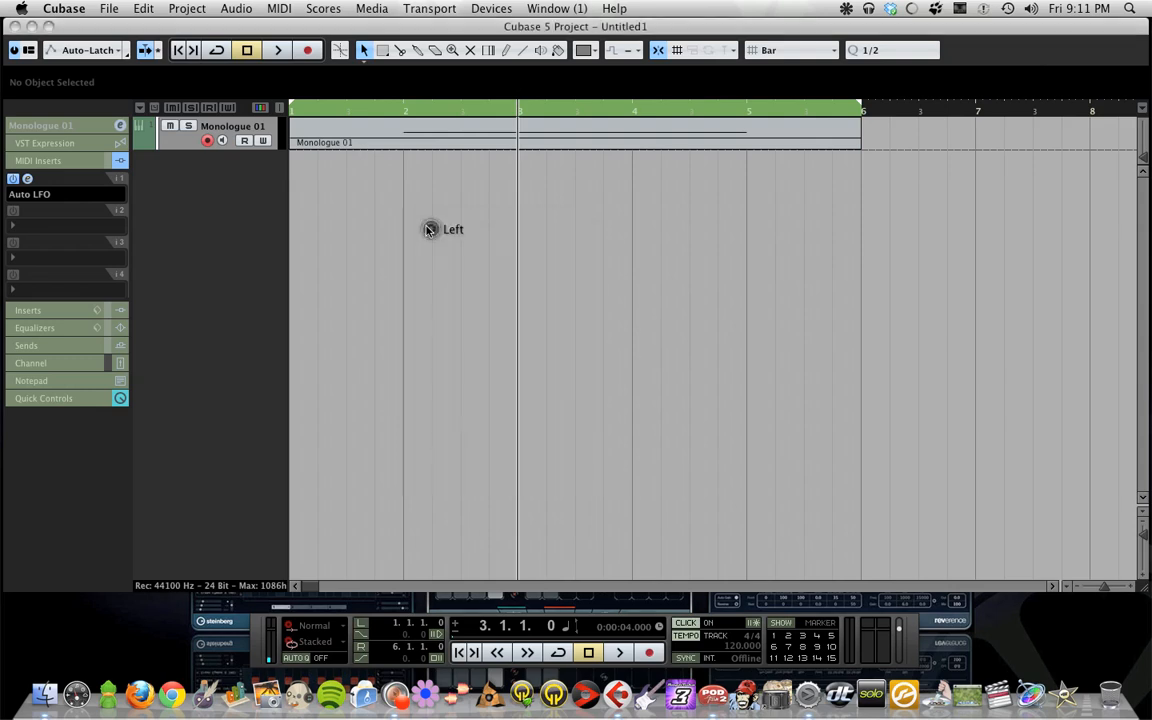
# Open the Monologue synth, sweep its filter cutoff through different values, set the cutoff to 0, and close the synth
pyautogui.click(68, 126)
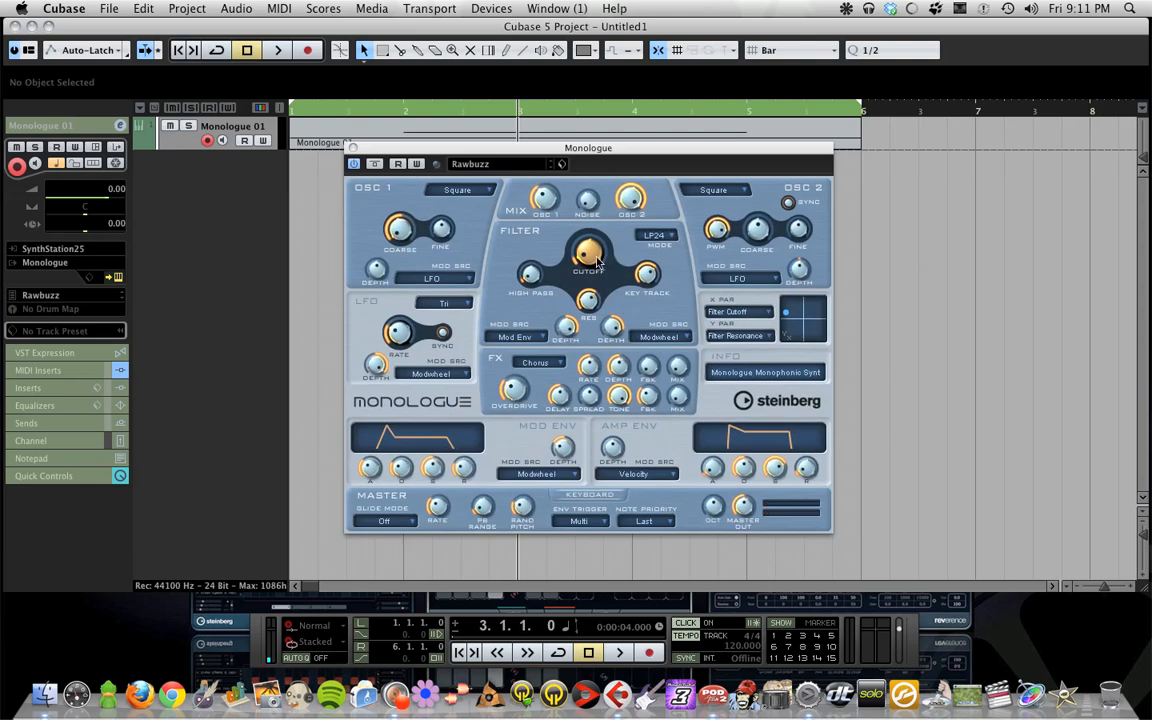
pyautogui.moveTo(588, 254); pyautogui.dragTo(412, 247)
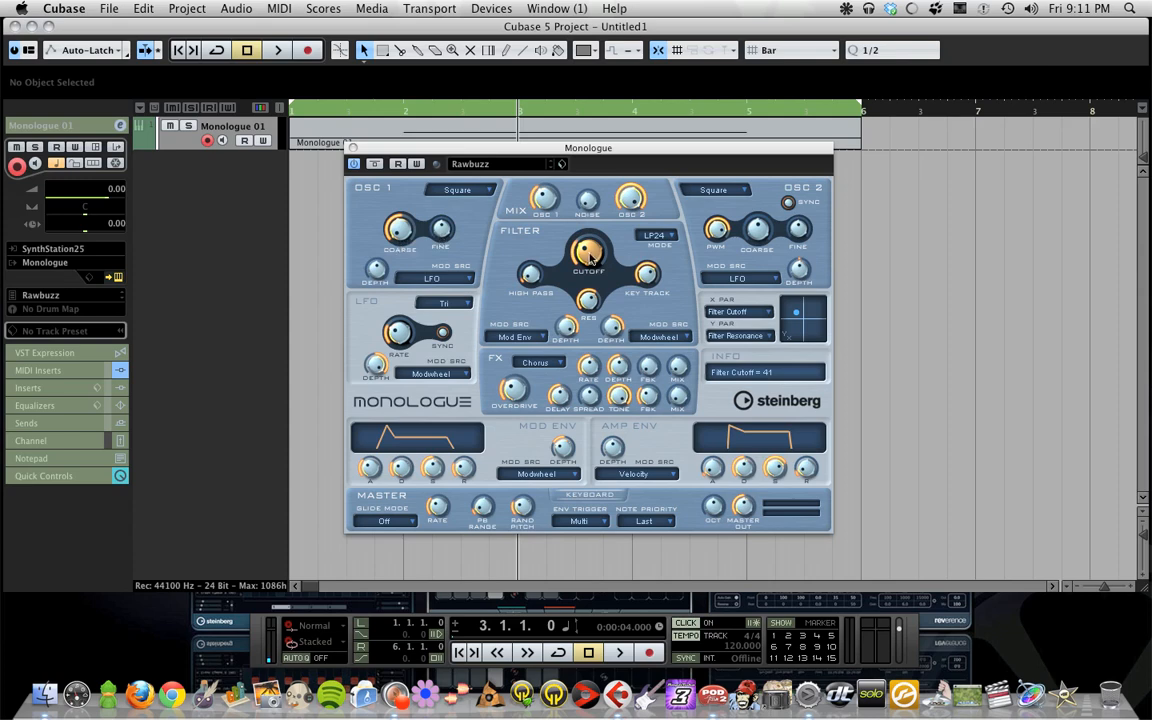
pyautogui.moveTo(590, 258); pyautogui.dragTo(655, 405)
pyautogui.moveTo(586, 428); pyautogui.dragTo(495, 453)
pyautogui.moveTo(462, 366); pyautogui.dragTo(462, 285)
pyautogui.moveTo(465, 252); pyautogui.dragTo(523, 362)
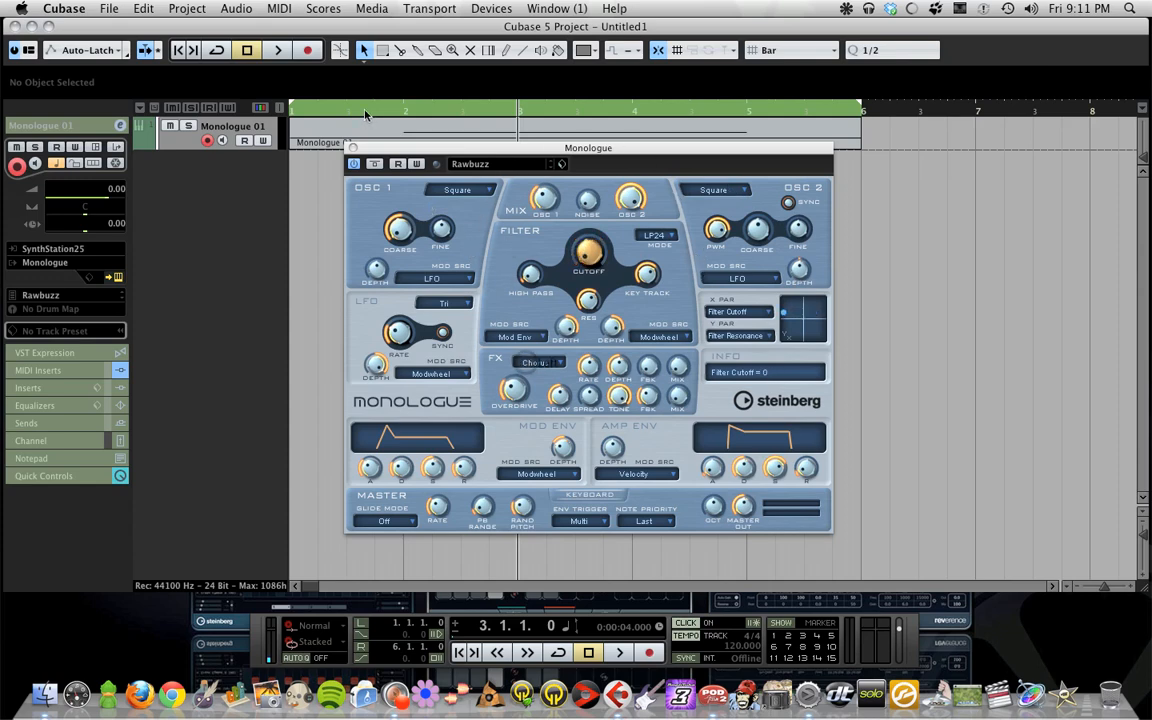
pyautogui.click(352, 147)
# Reopen the Auto LFO insert and set its controller type to 74
pyautogui.click(47, 374)
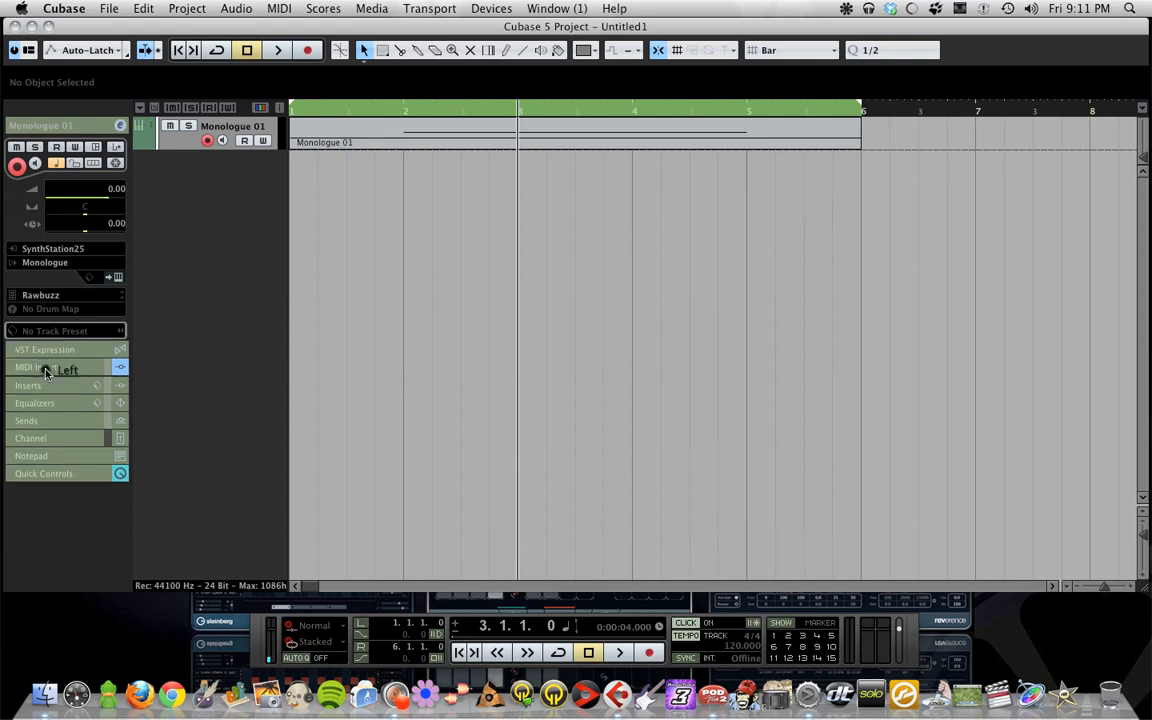
pyautogui.click(27, 178)
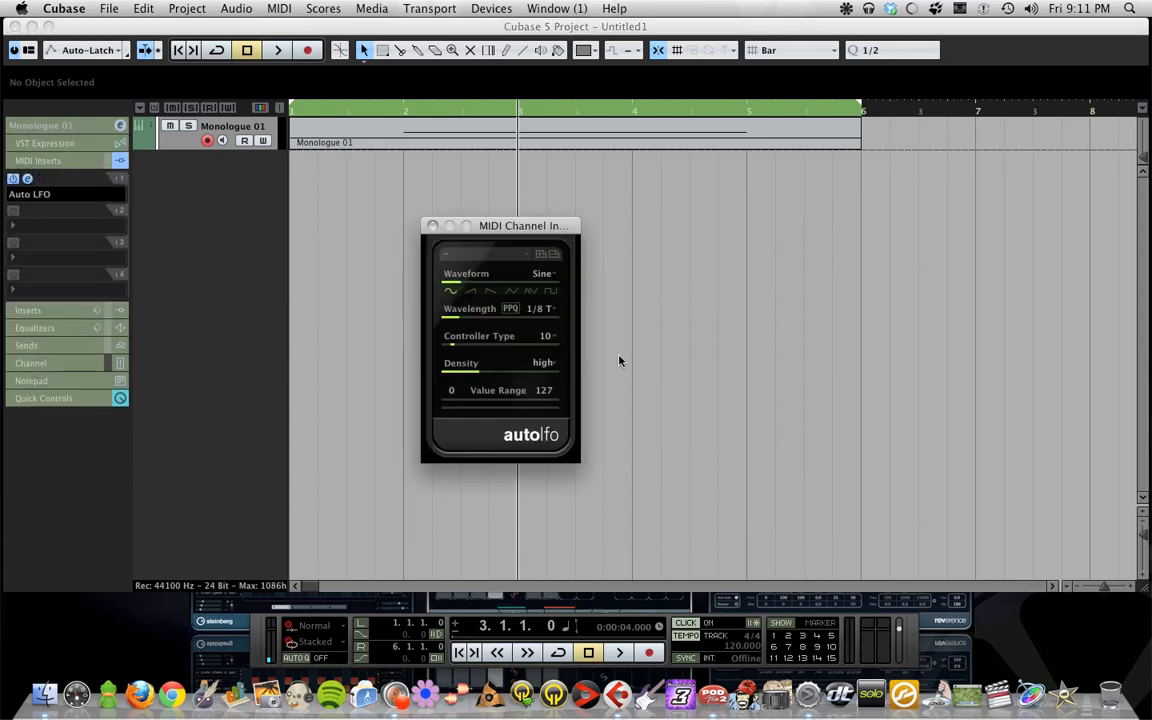
pyautogui.moveTo(451, 347); pyautogui.dragTo(508, 351)
pyautogui.moveTo(532, 235); pyautogui.dragTo(656, 281)
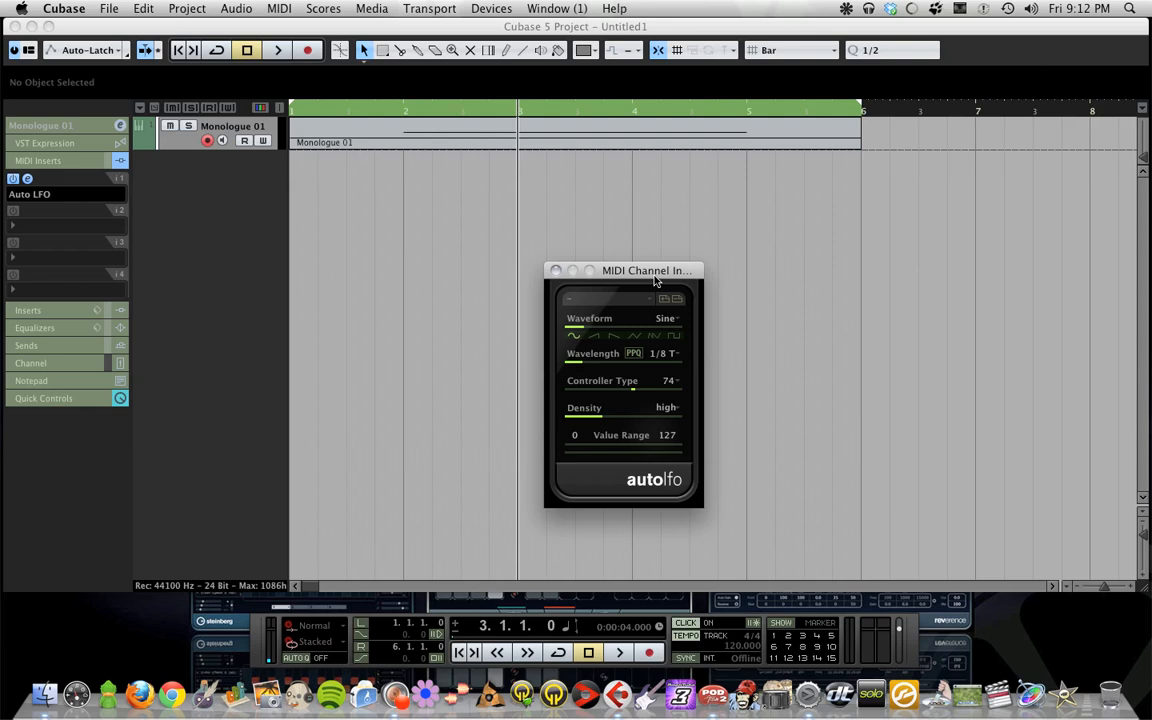
pyautogui.moveTo(655, 280); pyautogui.dragTo(716, 268)
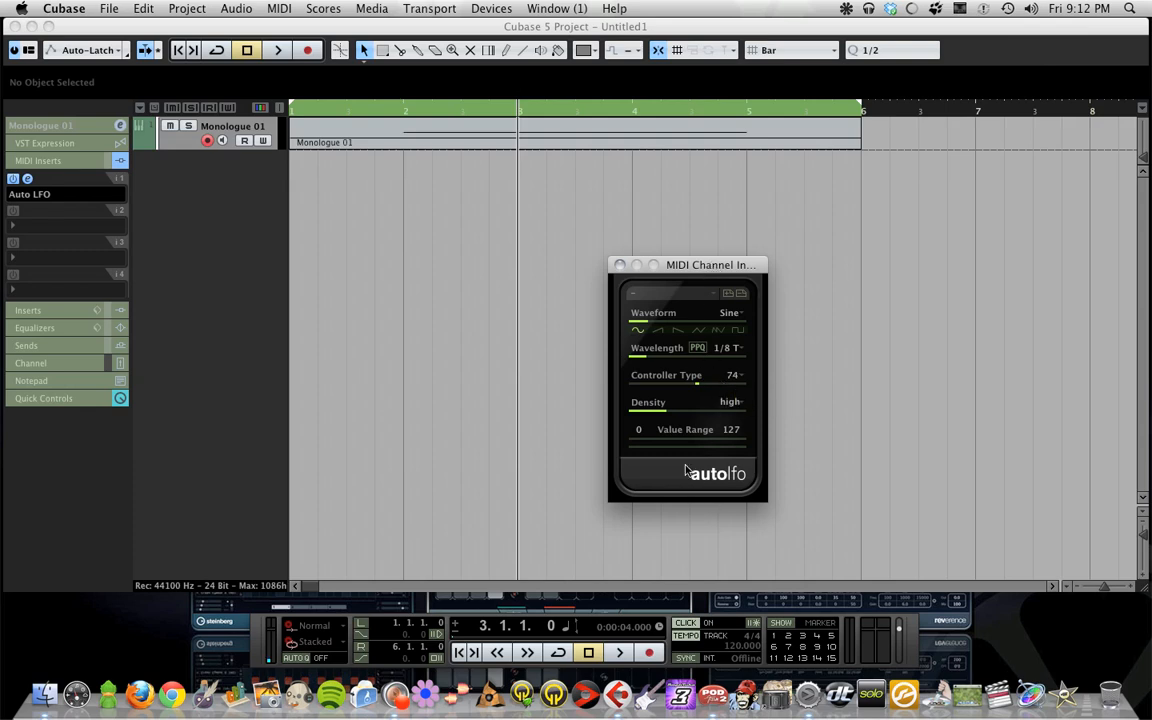
# Play the part from the project start with cycle on and the metronome click off, and stop playback
pyautogui.click(461, 655)
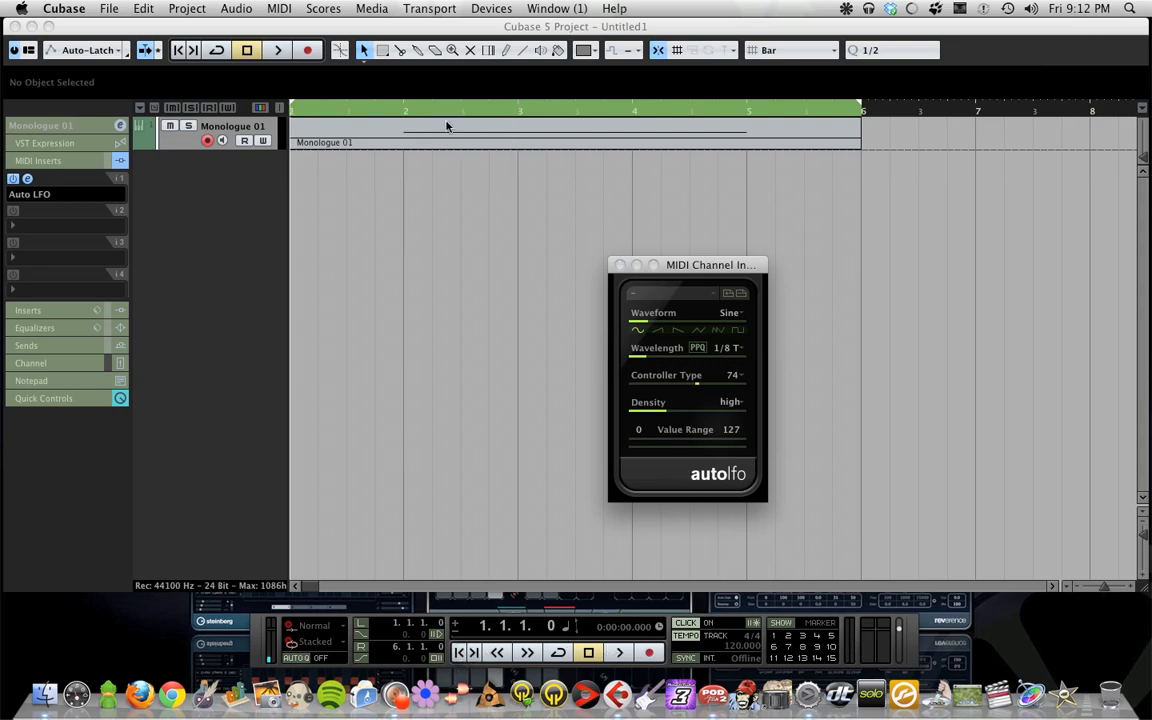
pyautogui.click(563, 653)
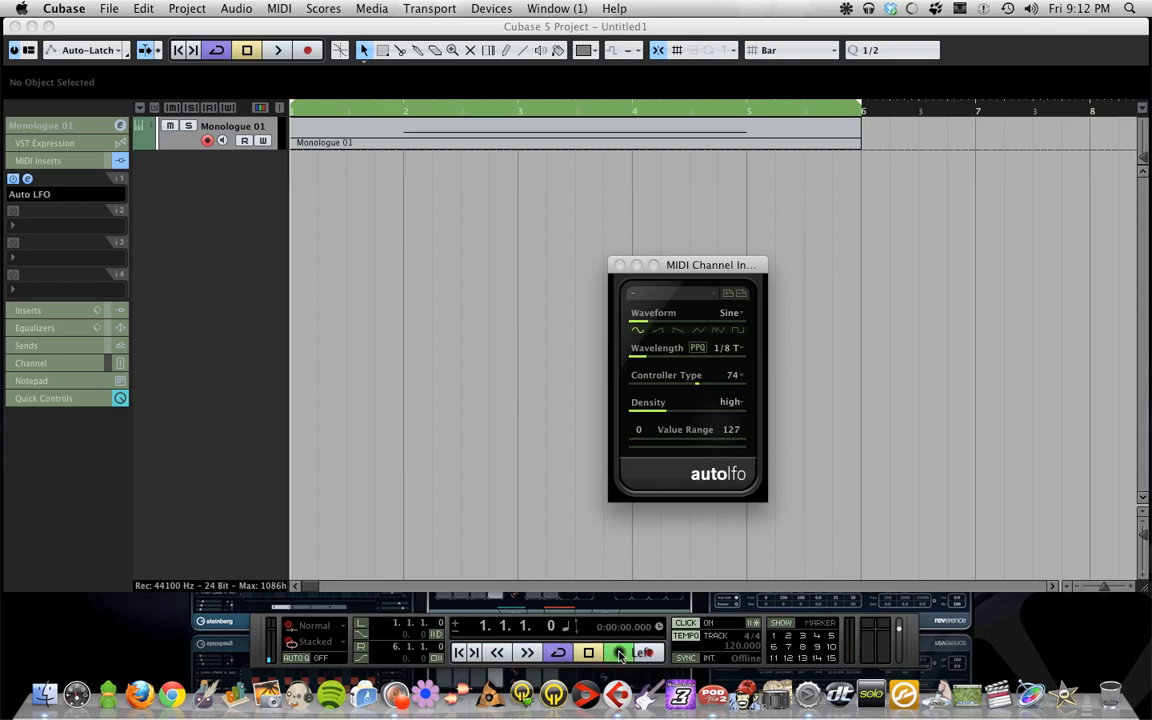
pyautogui.click(620, 655)
pyautogui.click(685, 623)
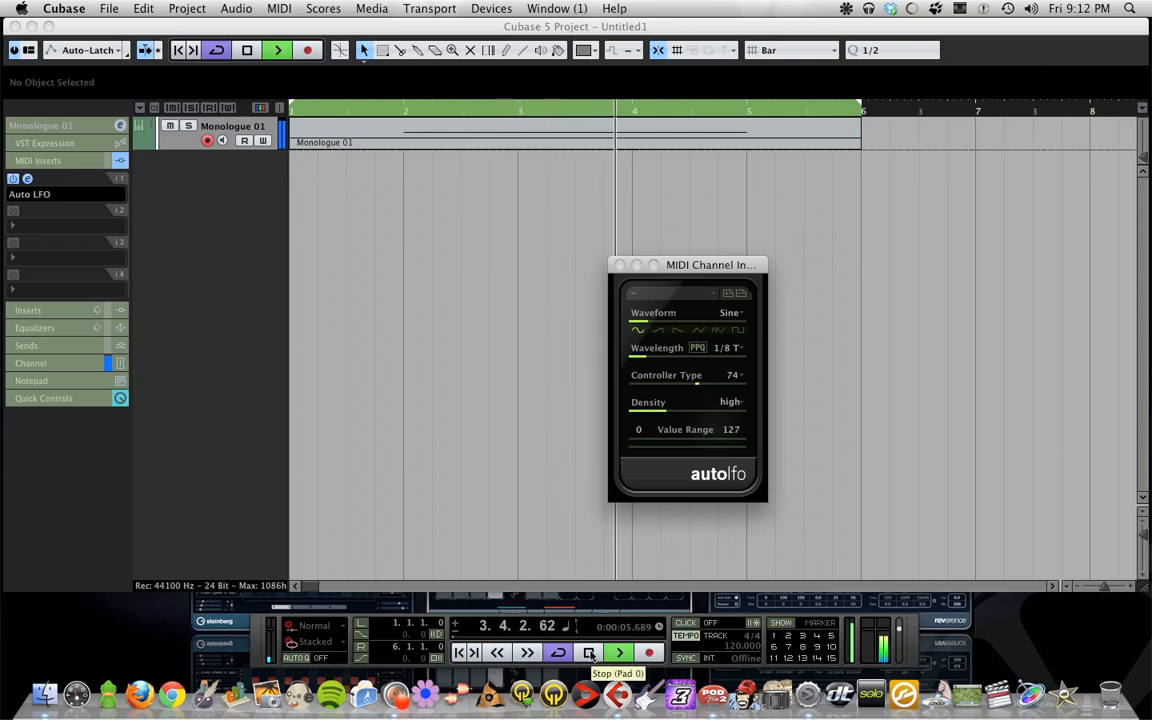
pyautogui.click(589, 653)
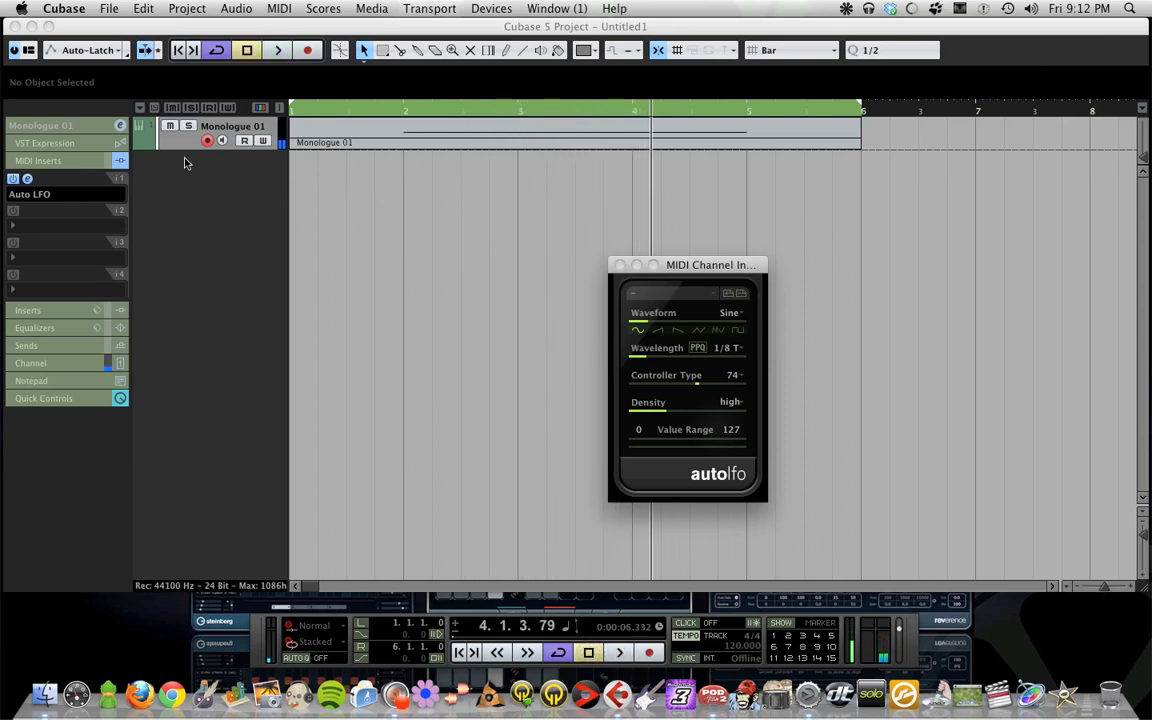
# Enable automation read and write on the Monologue 01 track, and bring the Auto LFO insert back up
pyautogui.click(83, 126)
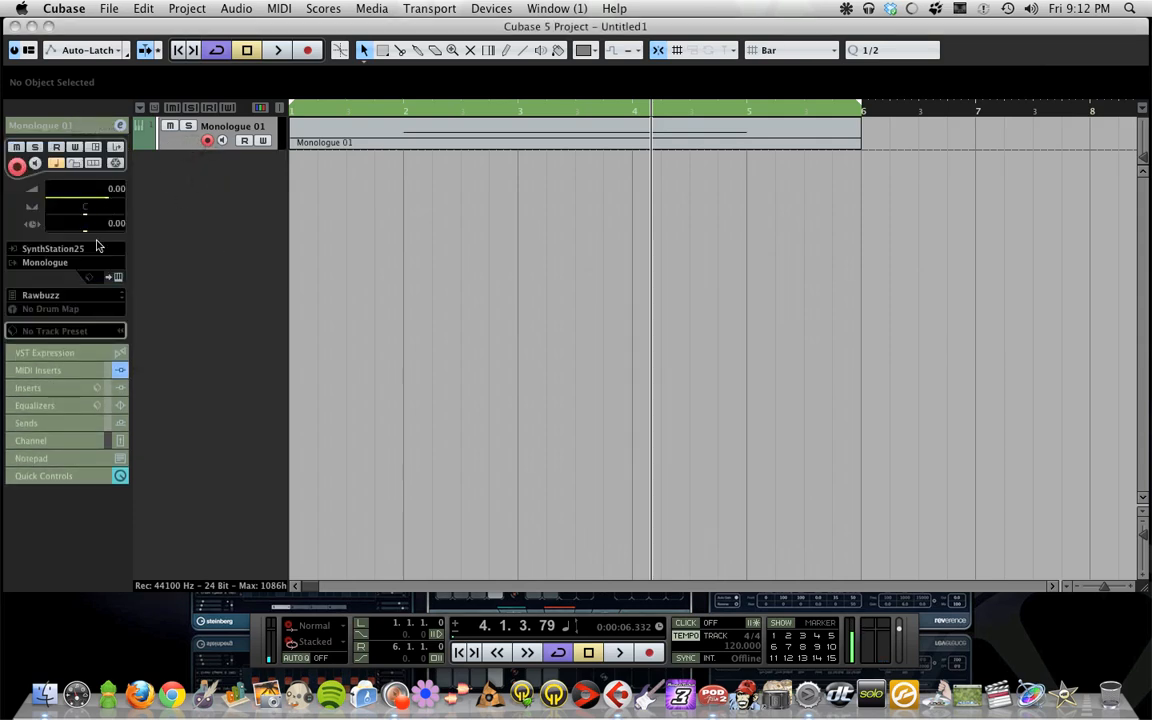
pyautogui.click(58, 372)
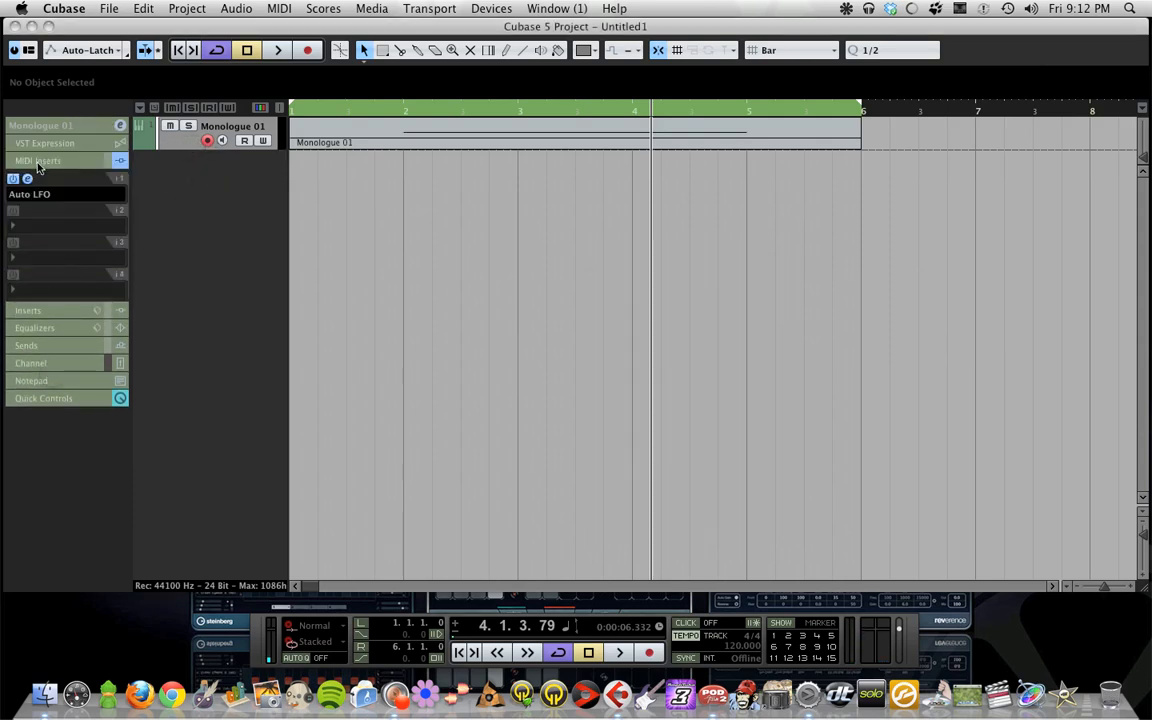
pyautogui.click(27, 179)
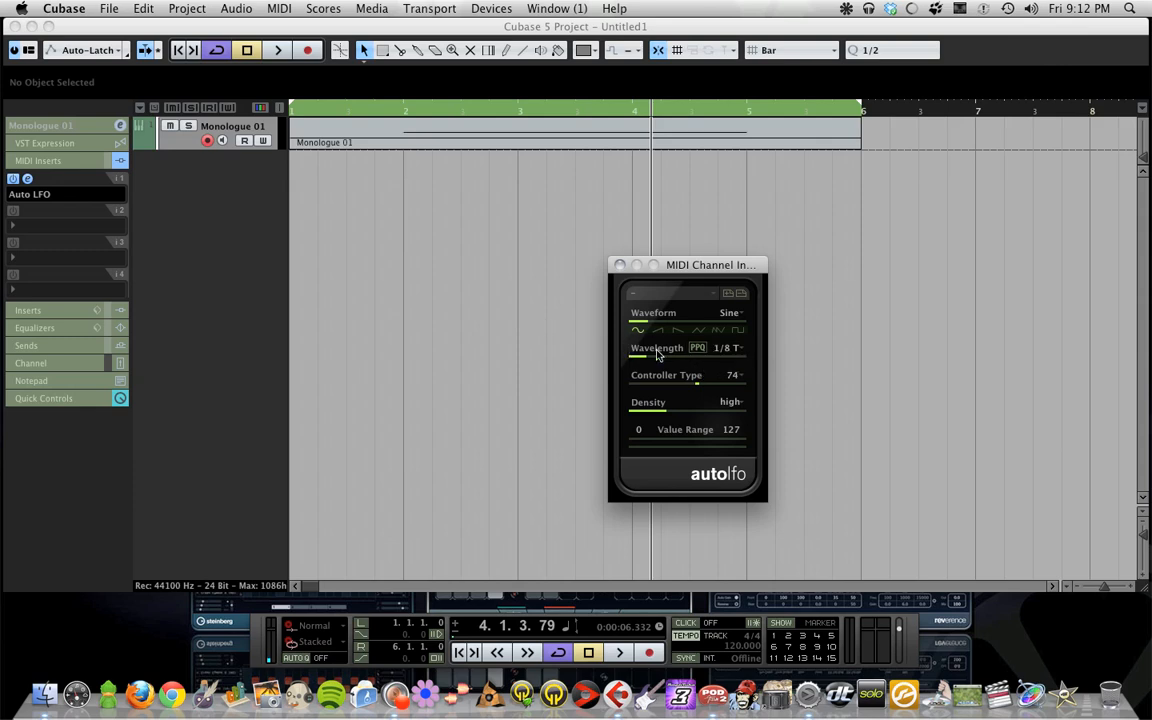
pyautogui.click(261, 141)
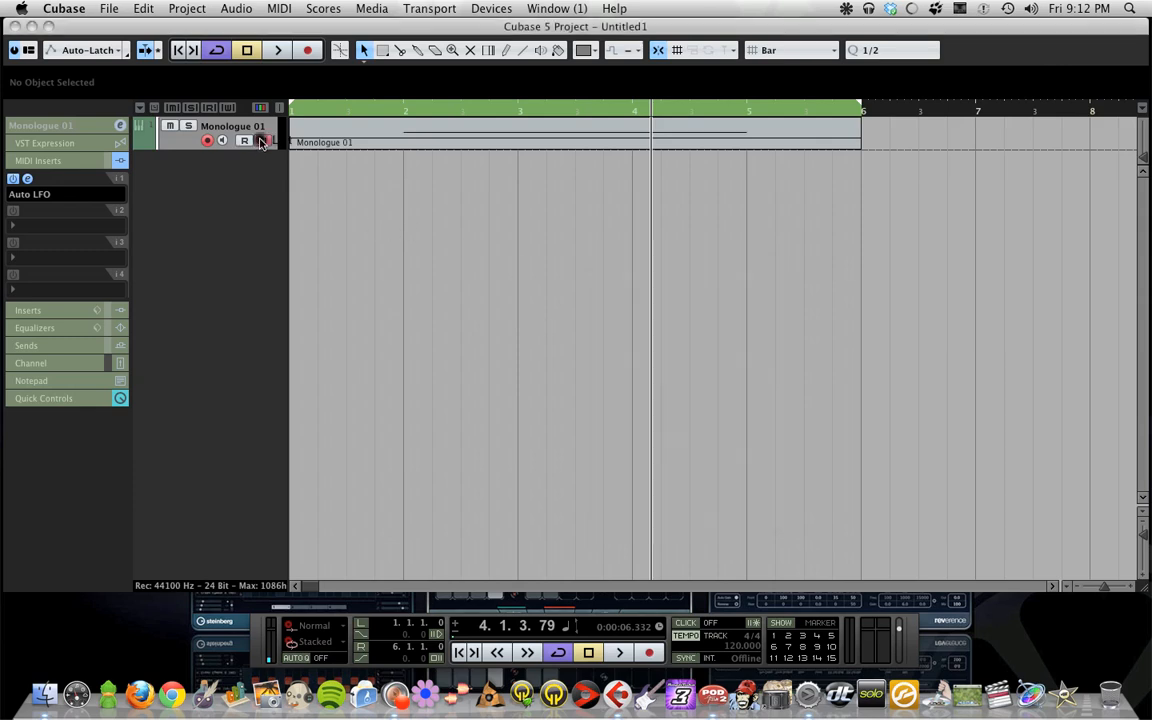
pyautogui.click(244, 140)
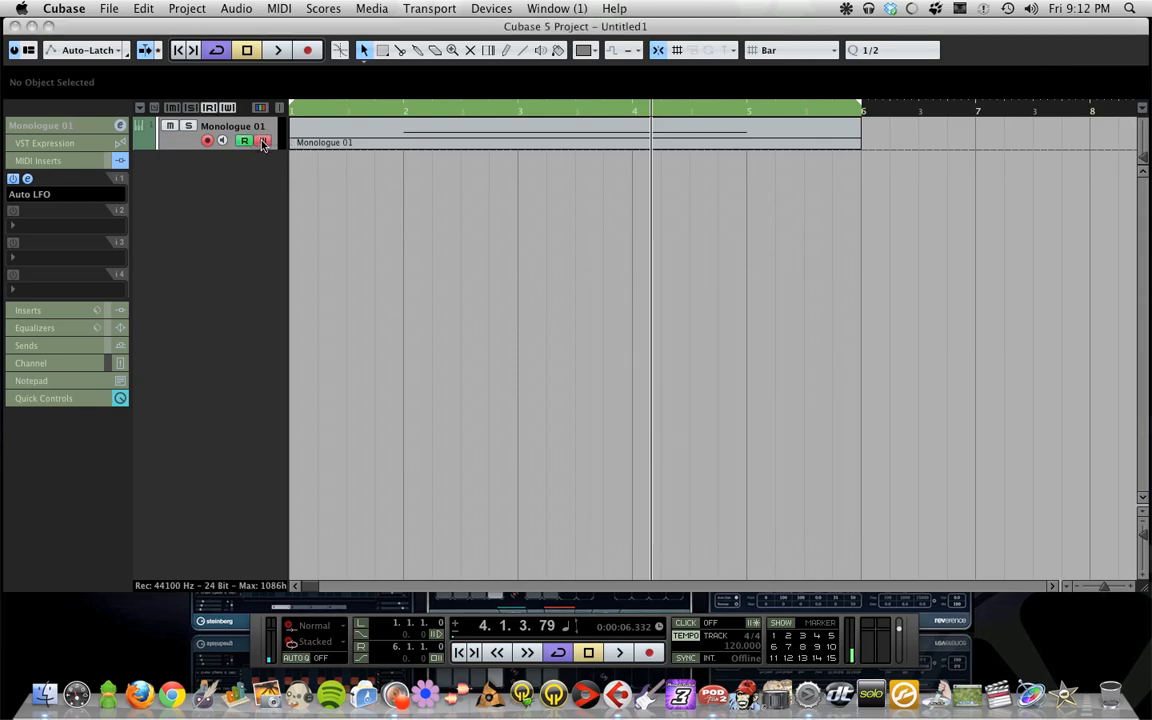
pyautogui.click(28, 178)
# Play from the project start with cycle off, change the Auto LFO's wavelength to dotted 1/4 during playback, and stop
pyautogui.click(461, 653)
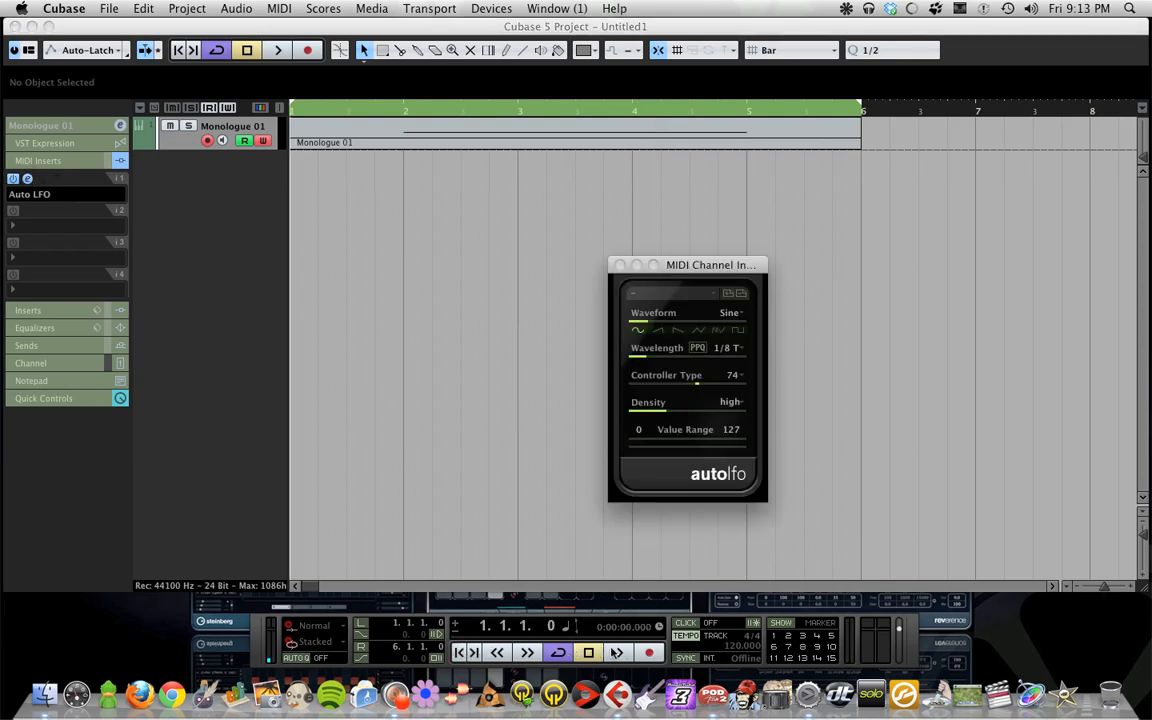
pyautogui.click(565, 652)
pyautogui.click(620, 652)
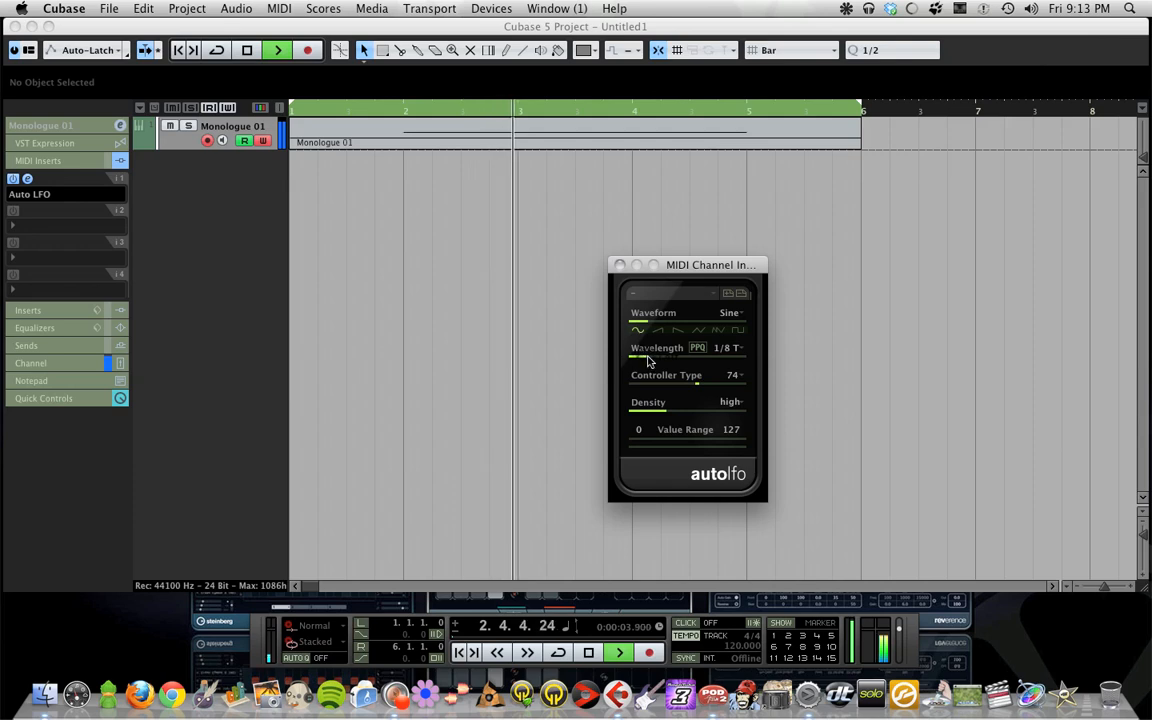
pyautogui.moveTo(646, 361); pyautogui.dragTo(692, 358)
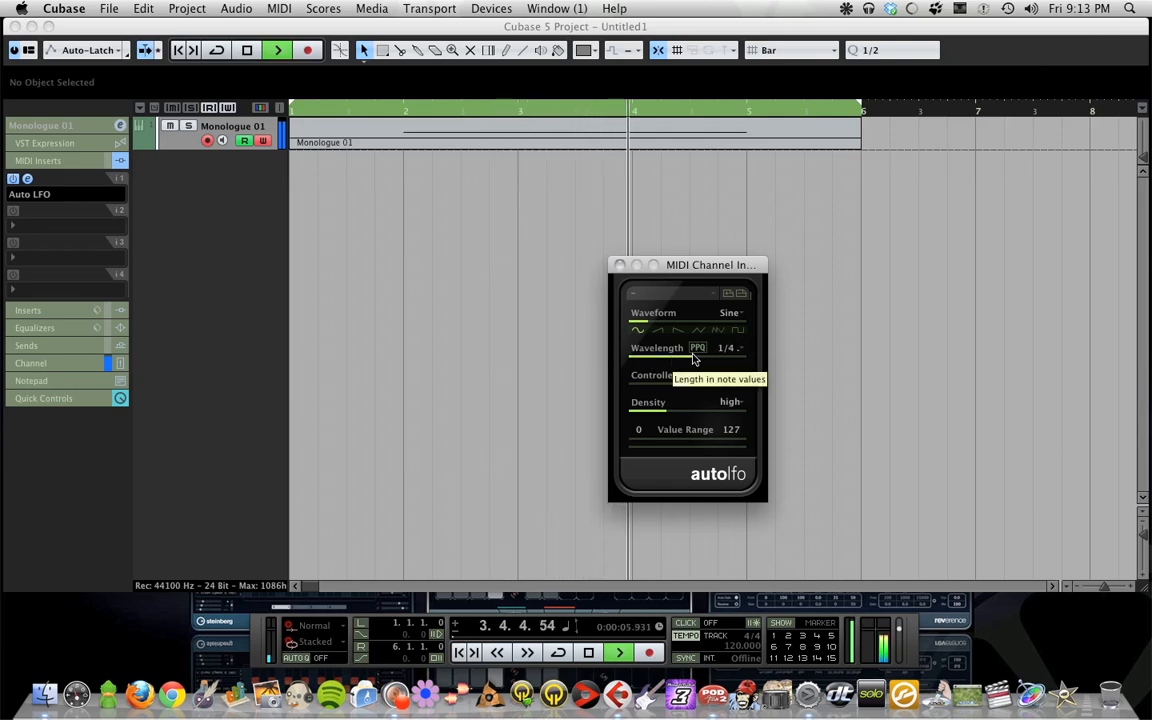
pyautogui.press('space')
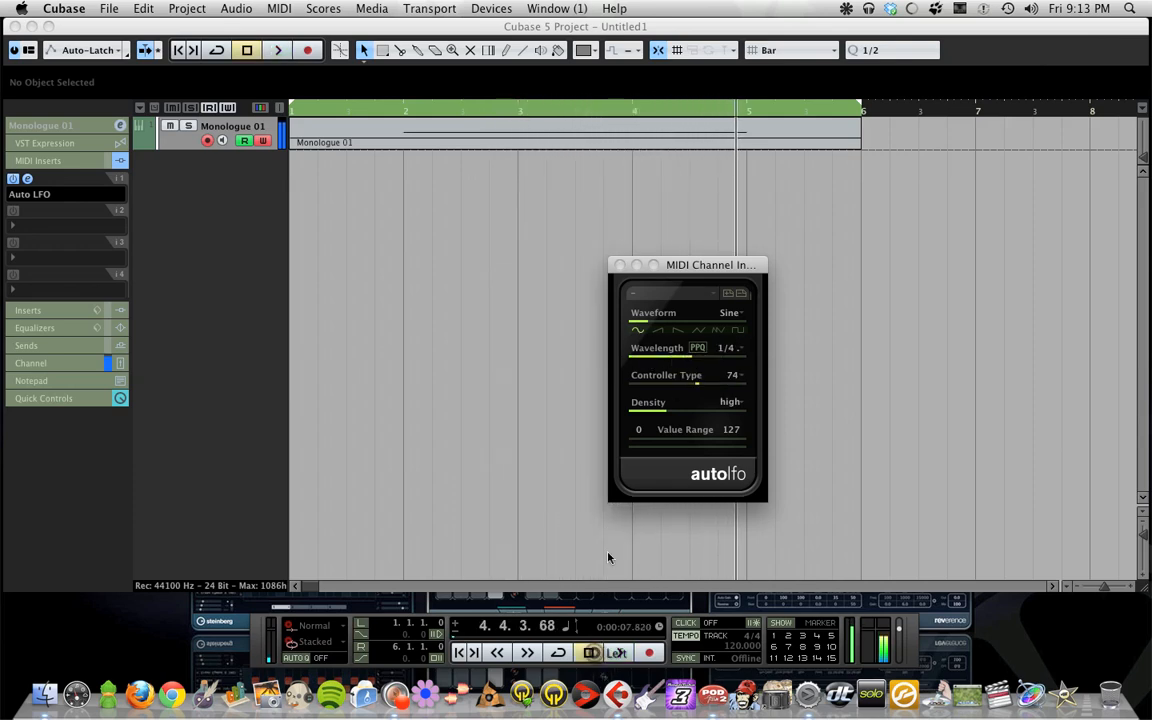
# With the Auto LFO window closed, turn off automation write on the Monologue 01 track and show its used automation
pyautogui.click(620, 265)
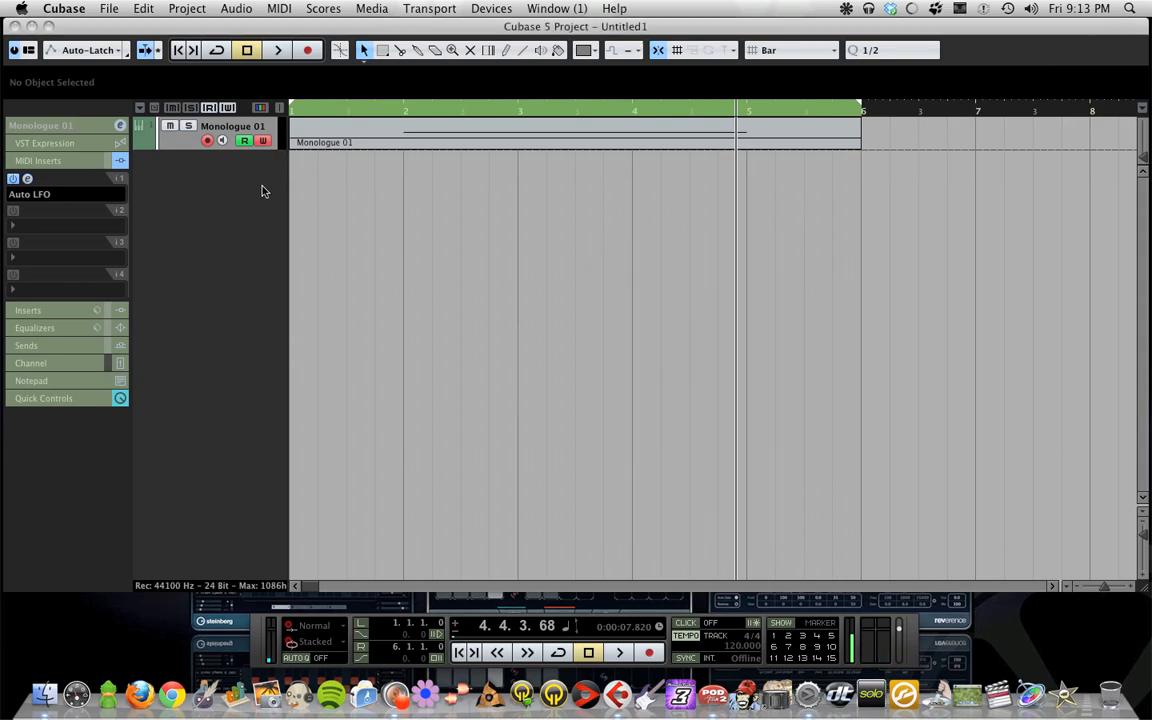
pyautogui.rightClick(184, 143)
pyautogui.click(235, 246)
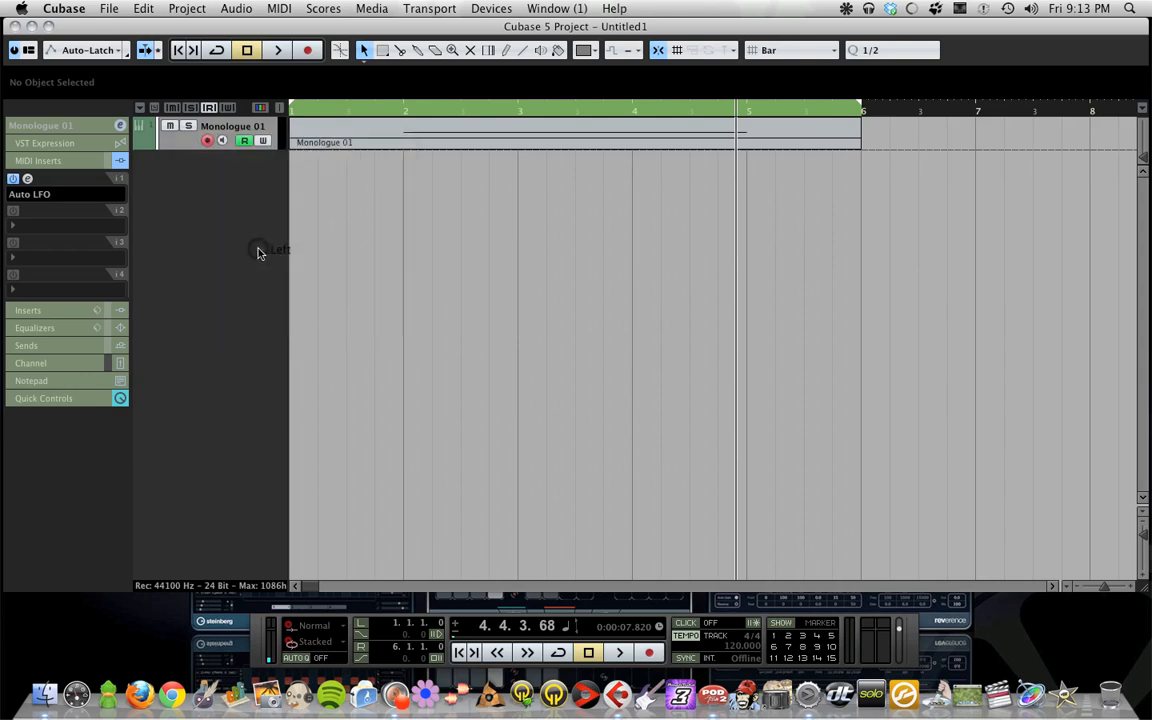
# Delete the recorded wavelength automation points from the end of bar 2 onward, and move the remaining 1/8 T point to 2.1.1.0
pyautogui.moveTo(500, 100); pyautogui.dragTo(836, 190)
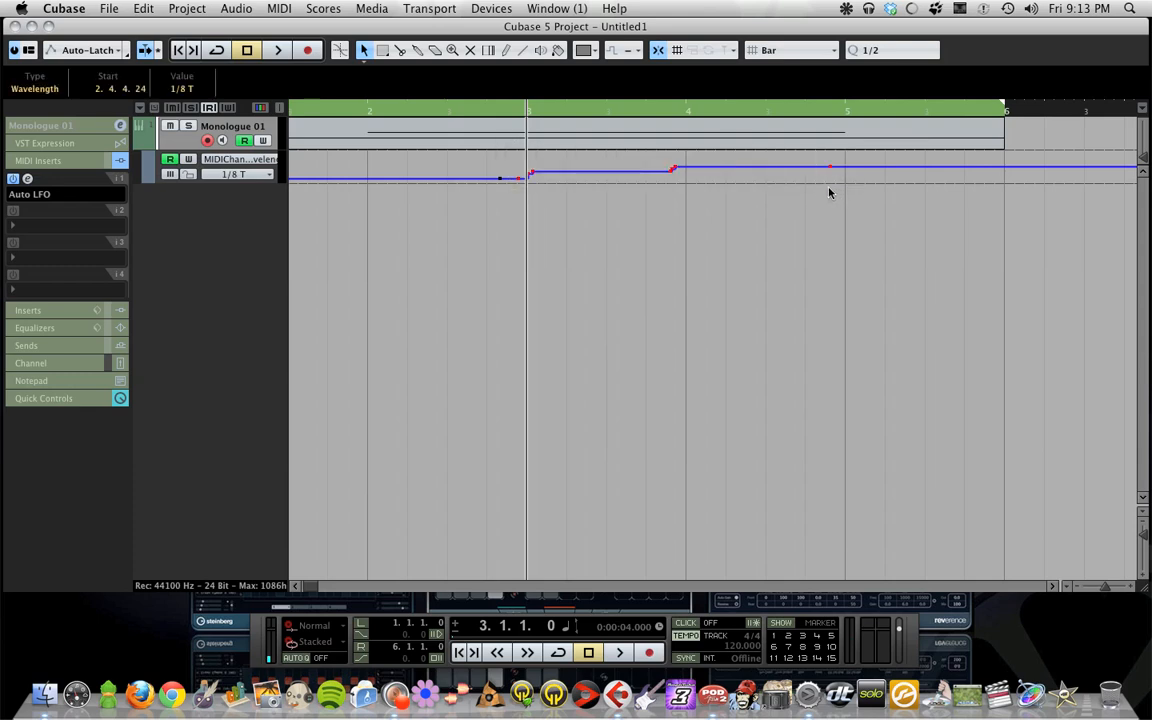
pyautogui.press('Delete')
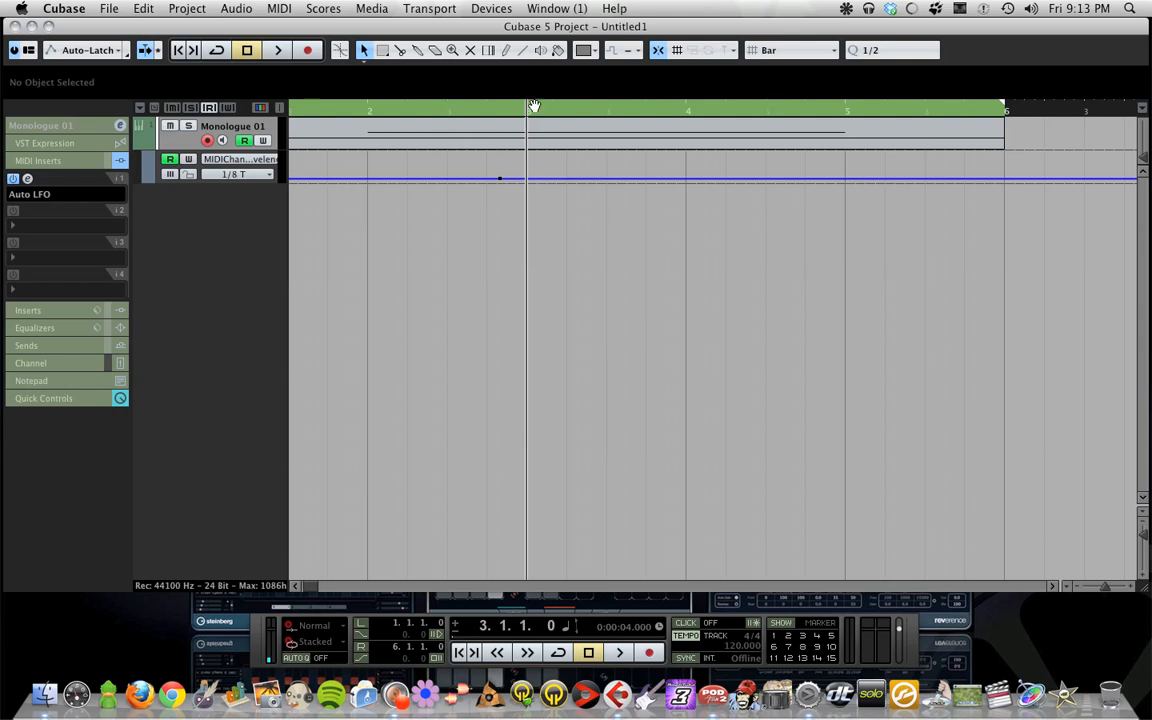
pyautogui.click(501, 180)
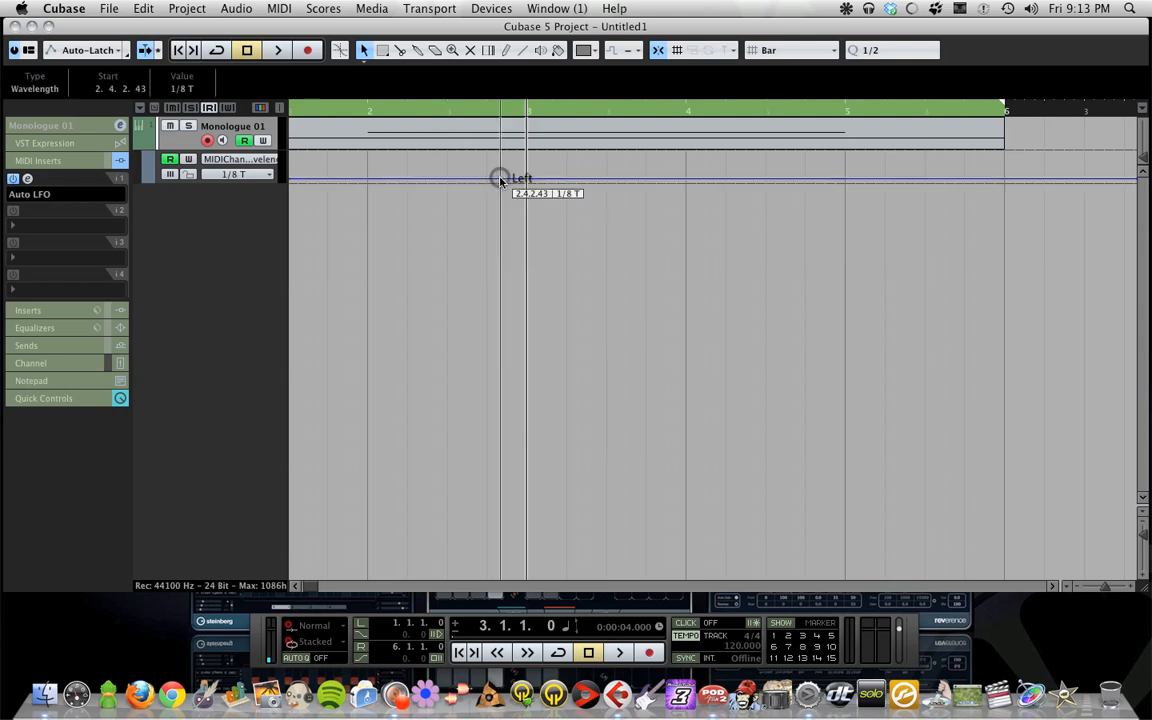
pyautogui.moveTo(501, 180); pyautogui.dragTo(365, 180)
# Draw a wavelength automation point at 3.1.1.0 and set it to 1/4 so the curve steps up there
pyautogui.click(507, 51)
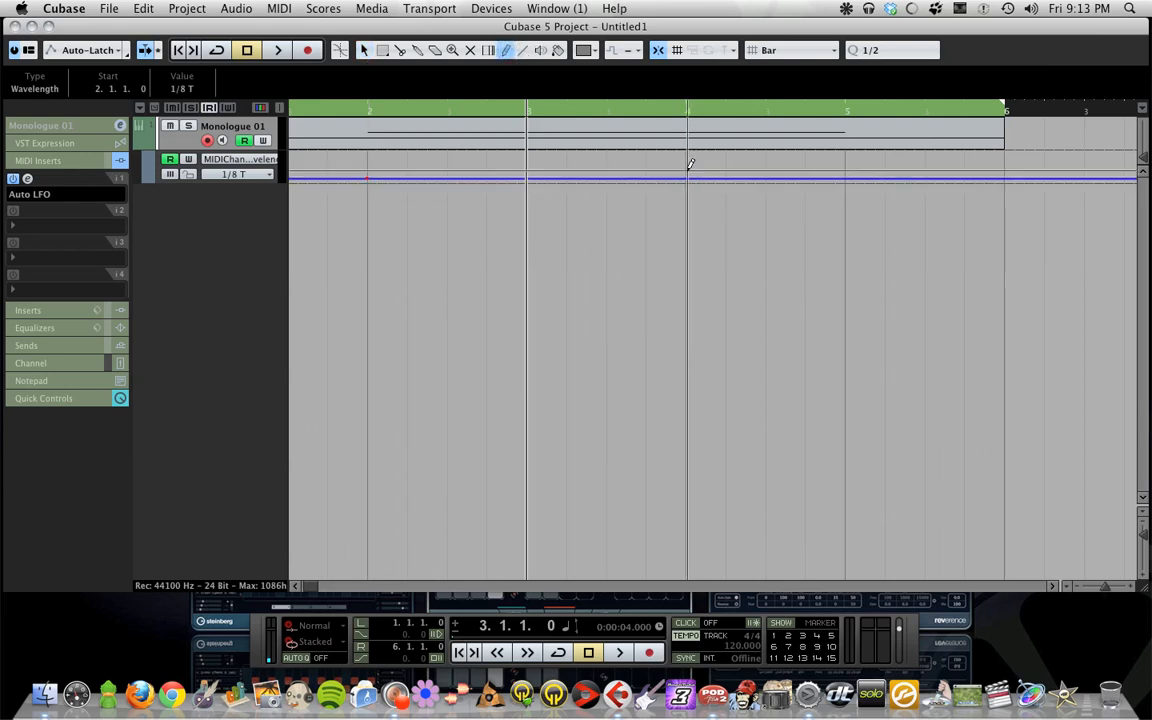
pyautogui.click(527, 170)
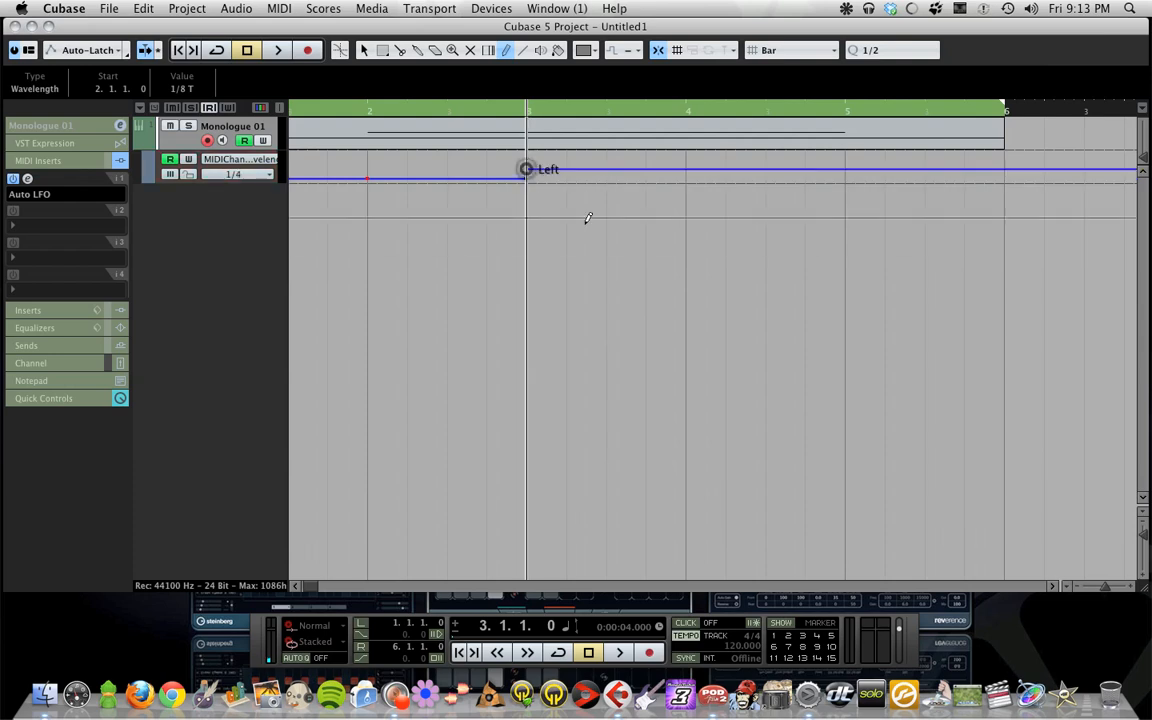
pyautogui.rightClick(581, 216)
pyautogui.click(600, 224)
pyautogui.moveTo(528, 172); pyautogui.dragTo(530, 170)
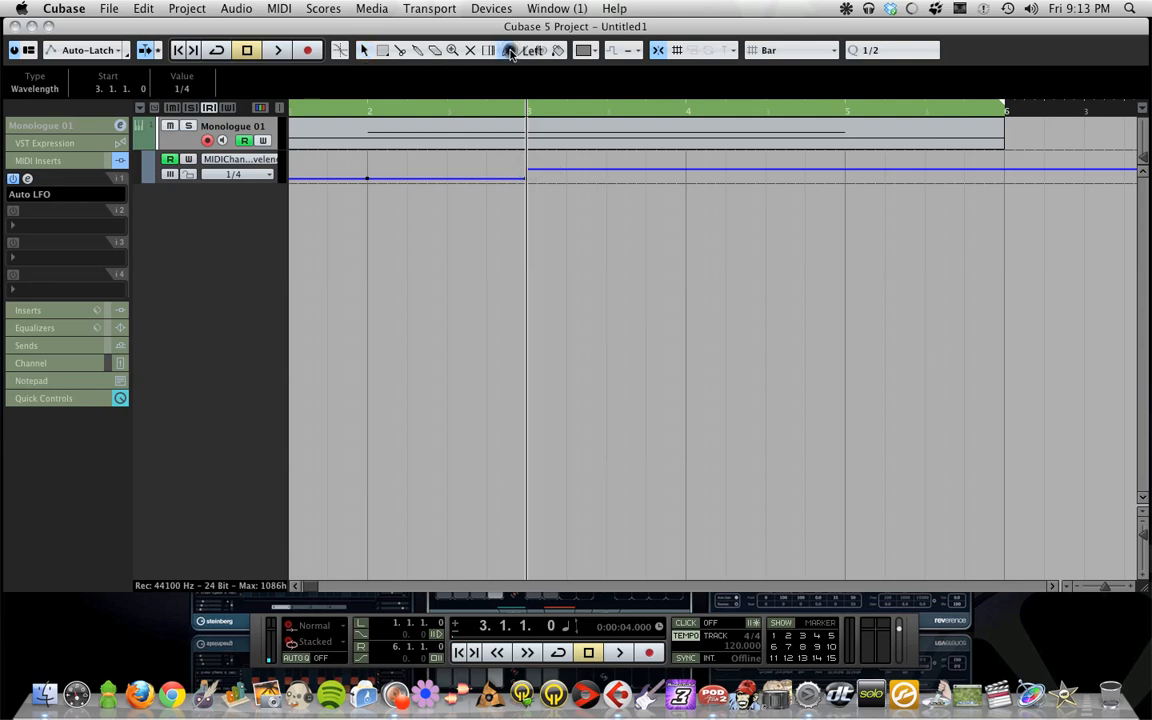
# Draw a lower wavelength automation point halfway through bar 3 and try to reposition it with the snap grid on Bar
pyautogui.click(505, 50)
pyautogui.click(610, 176)
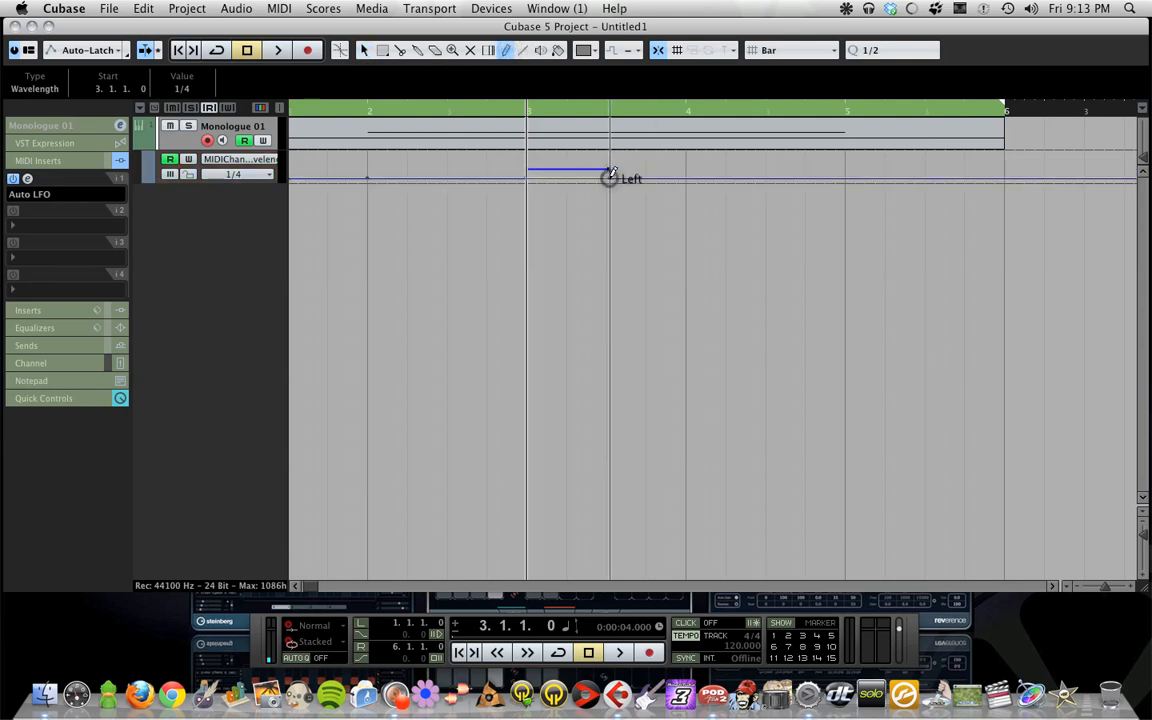
pyautogui.rightClick(609, 188)
pyautogui.rightClick(656, 198)
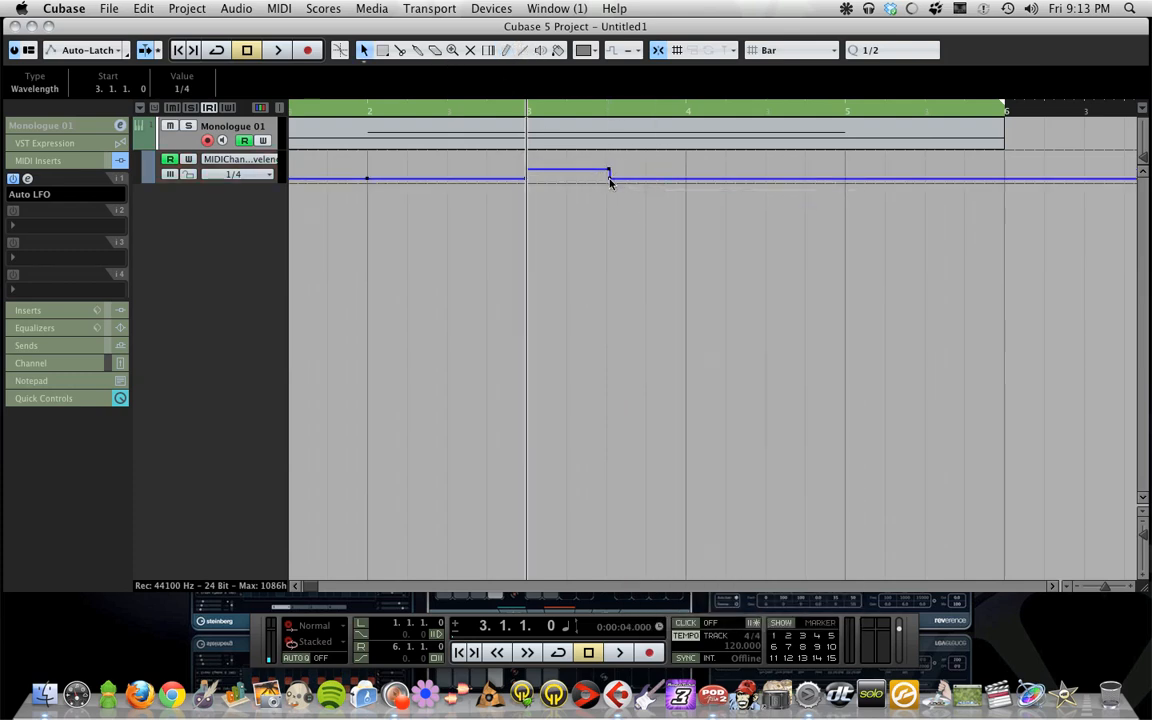
pyautogui.moveTo(610, 181); pyautogui.dragTo(612, 170)
# Set the snap grid to Beat and place the second bar 3 wavelength point at 3.3.1.0 with a value of 1/16
pyautogui.click(790, 50)
pyautogui.click(802, 83)
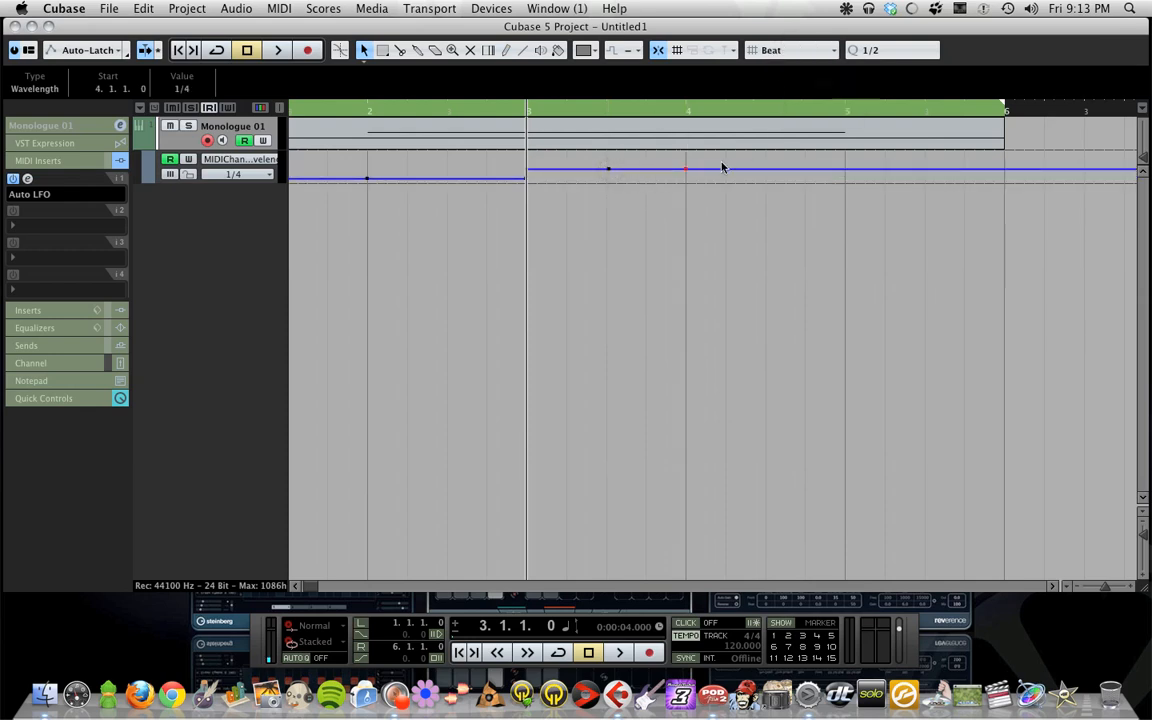
pyautogui.moveTo(686, 174); pyautogui.dragTo(613, 184)
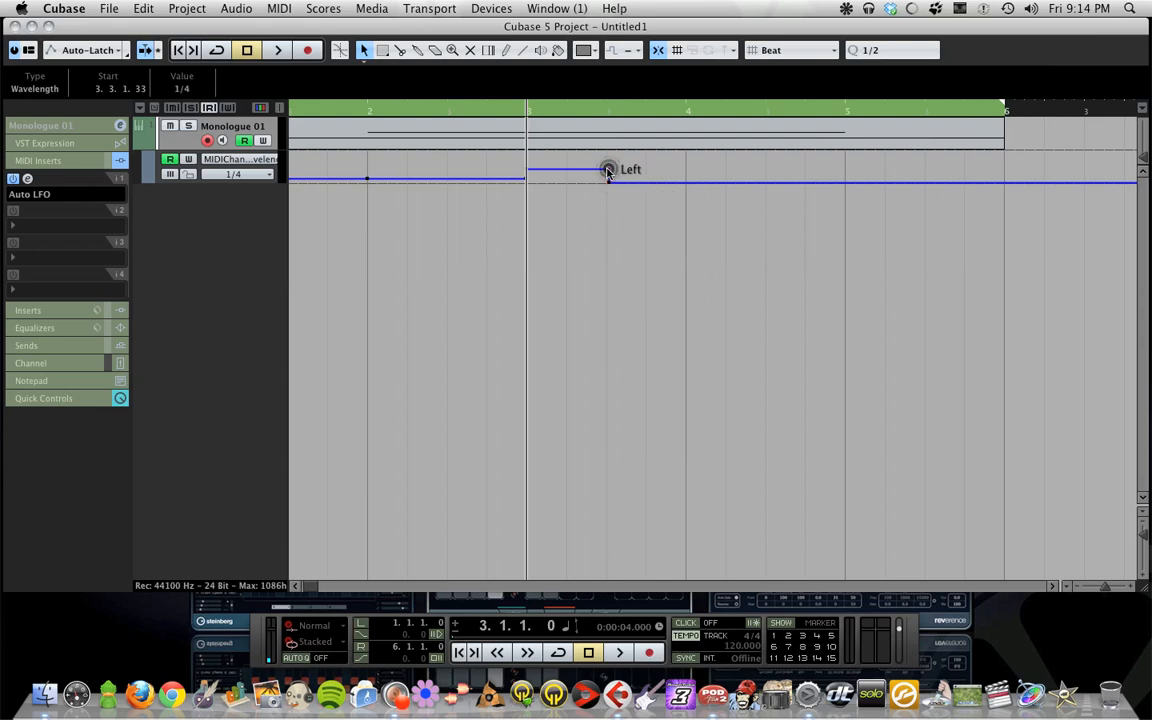
pyautogui.moveTo(613, 183); pyautogui.dragTo(606, 180)
# Place the playhead at 2.4.1.0 and check the wavelength automation point at the start of bar 3
pyautogui.click(492, 109)
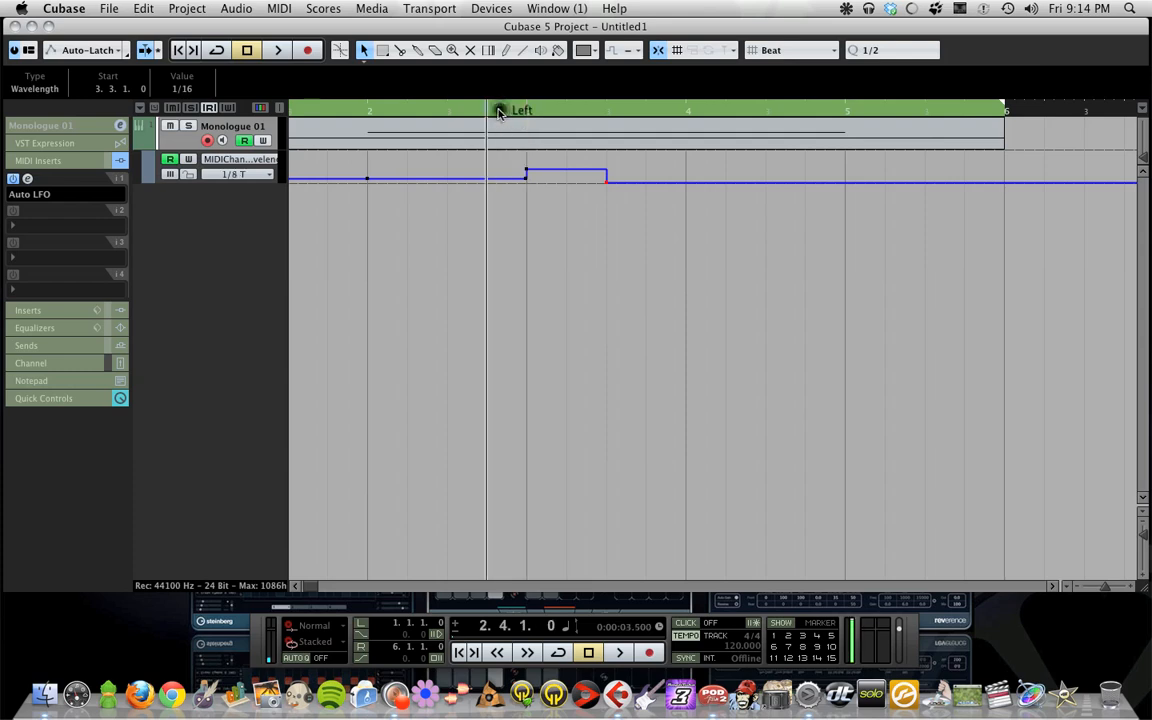
pyautogui.click(527, 172)
pyautogui.click(527, 174)
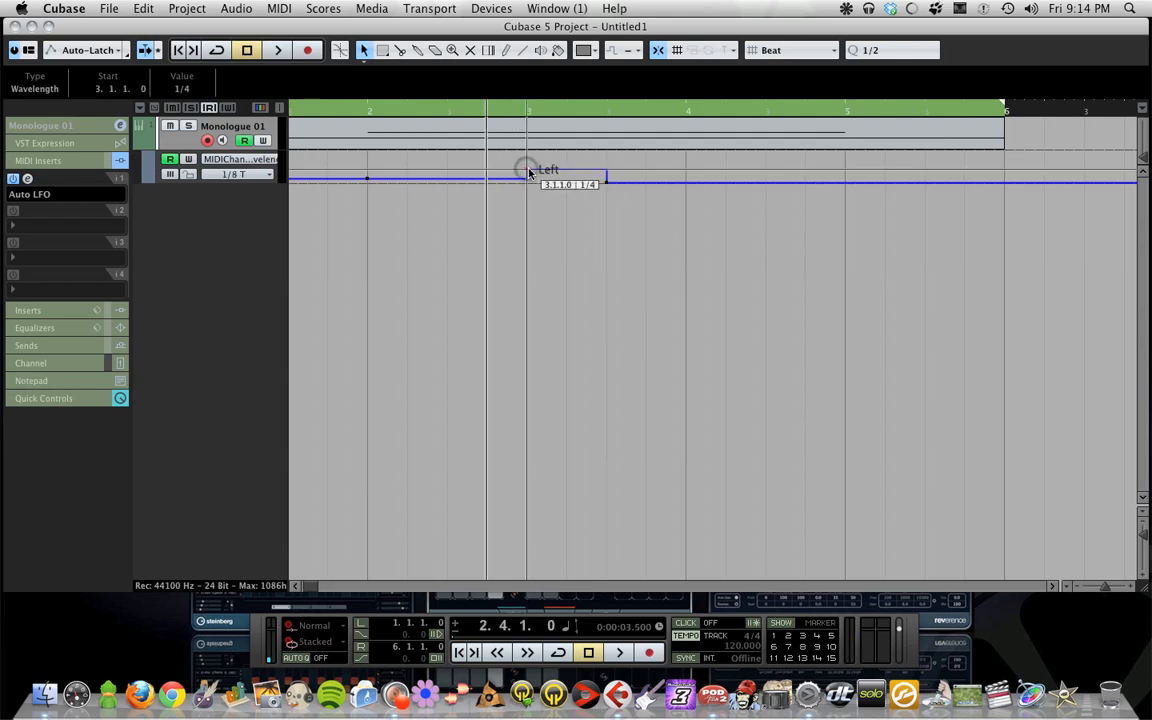
pyautogui.click(650, 207)
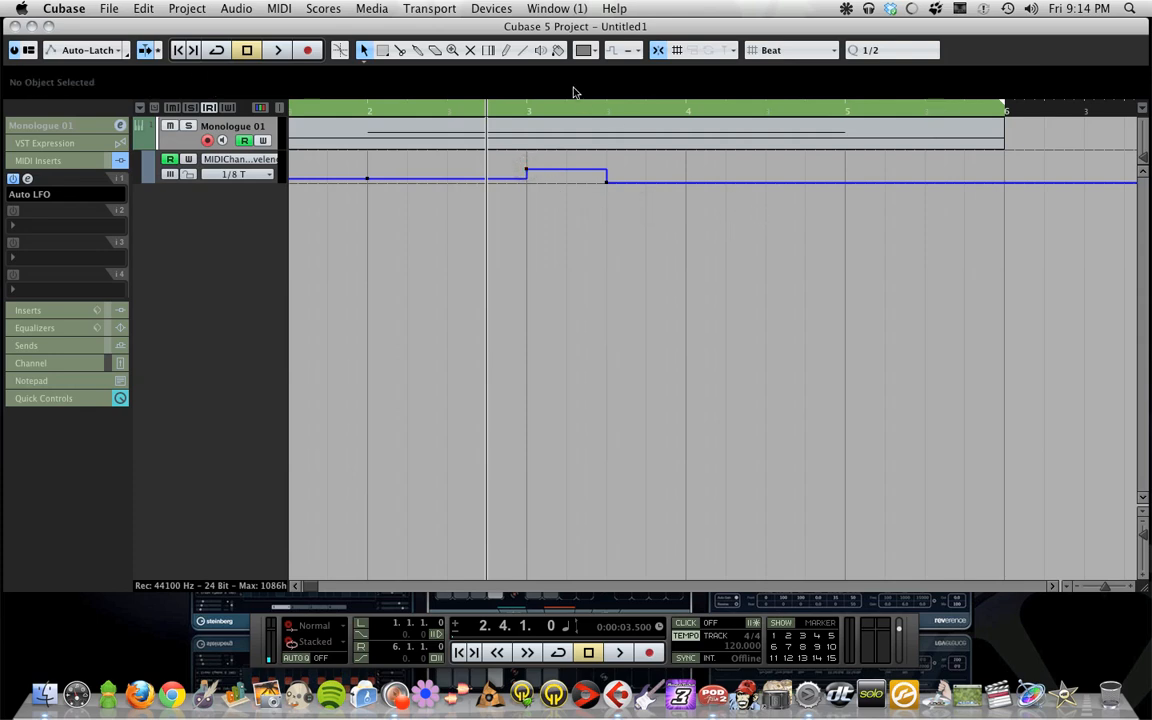
# Draw a wavelength automation point at bar 4 and adjust it to 1/8, so the curve steps up from the preceding 1/16
pyautogui.click(505, 50)
pyautogui.click(687, 172)
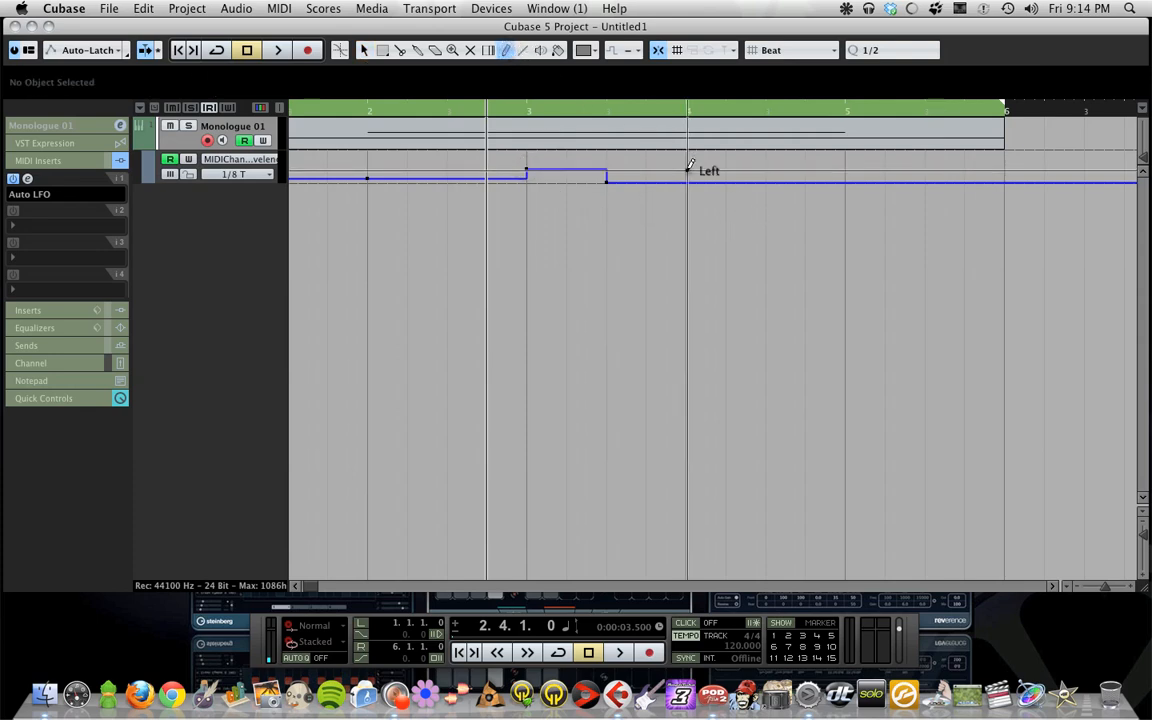
pyautogui.rightClick(742, 215)
pyautogui.click(770, 219)
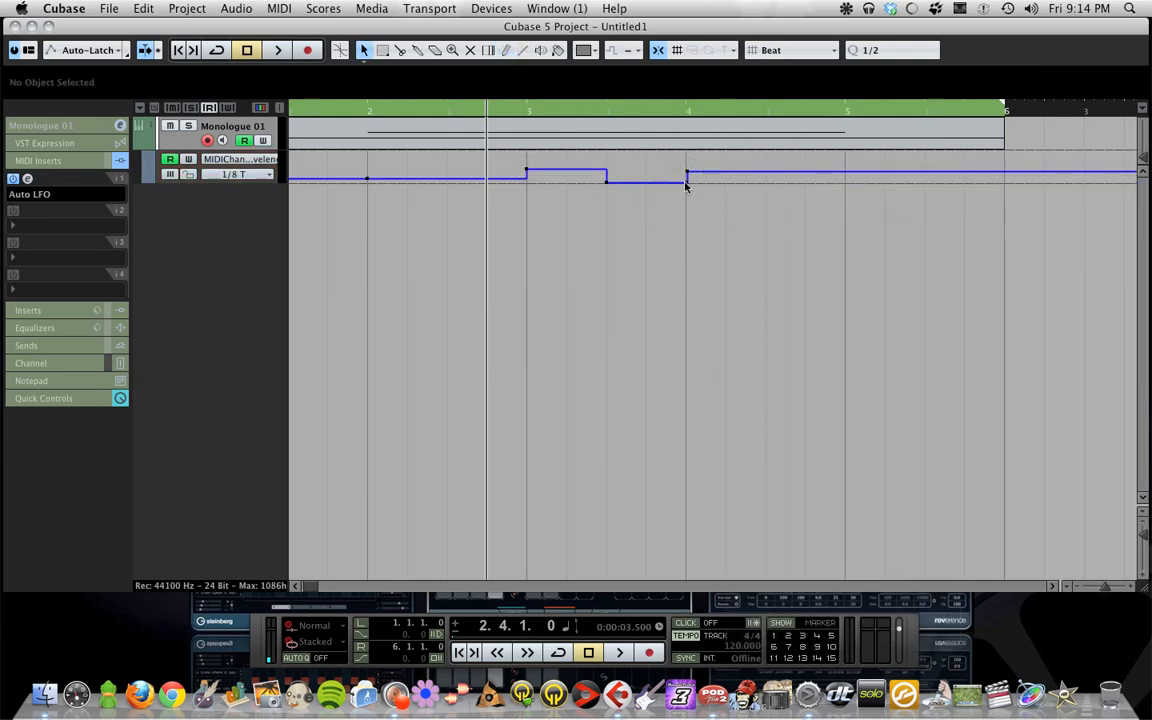
pyautogui.click(686, 182)
pyautogui.moveTo(687, 177); pyautogui.dragTo(684, 176)
pyautogui.click(735, 207)
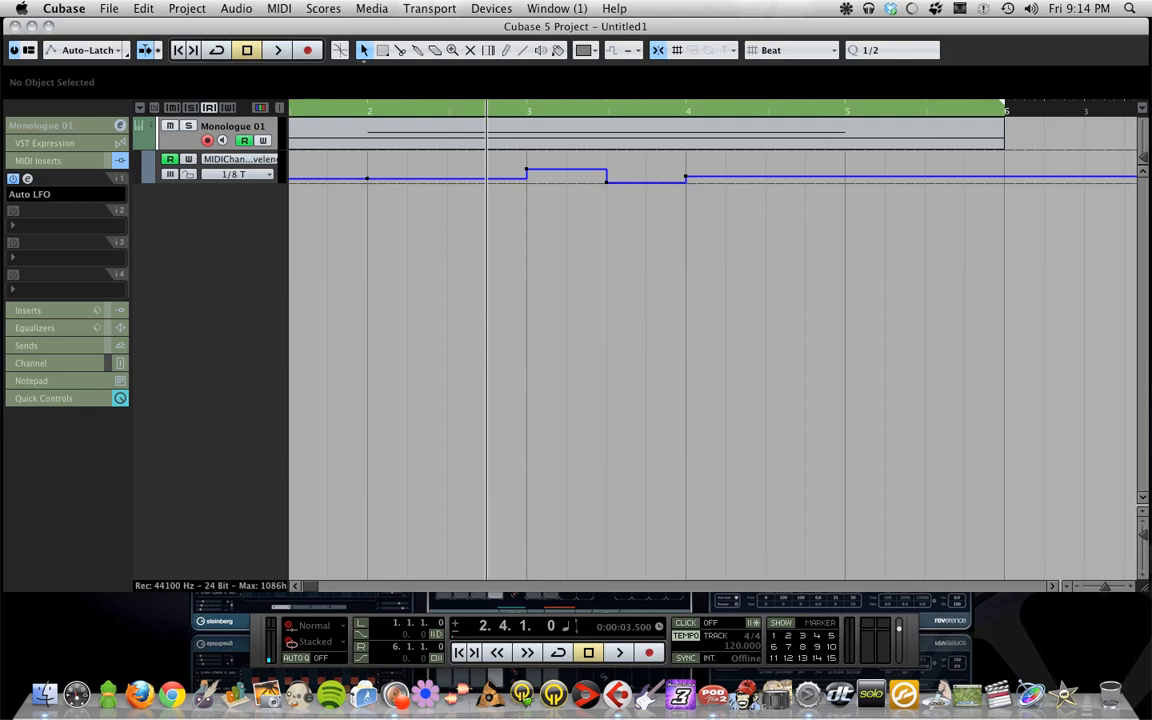
# Play the part from 1.4.1.0 to hear the edited wavelength automation, and stop playback after bar 4
pyautogui.moveTo(1110, 588); pyautogui.dragTo(1105, 588)
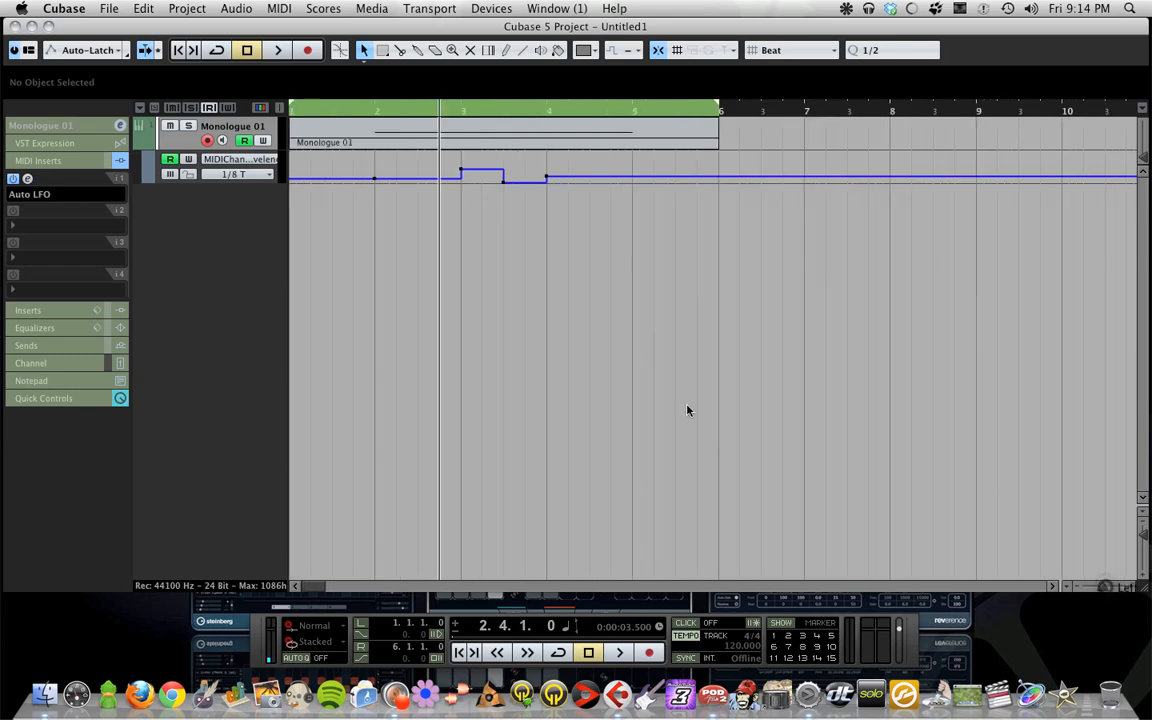
pyautogui.click(655, 391)
pyautogui.click(353, 108)
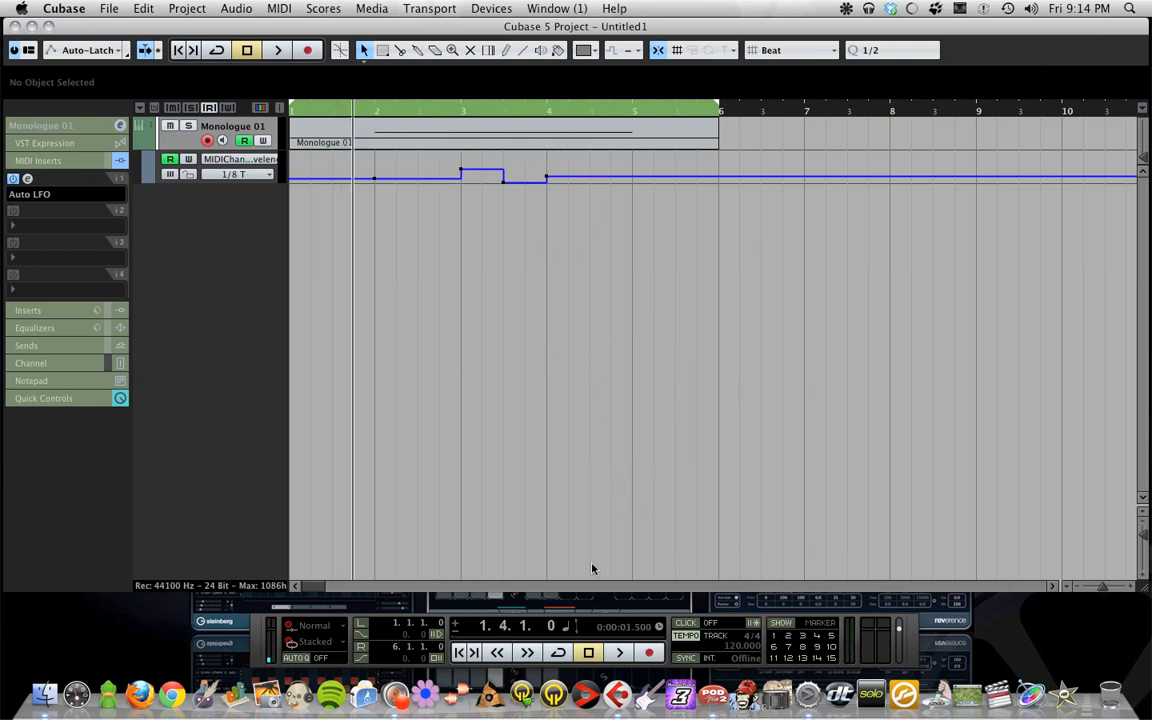
pyautogui.click(617, 652)
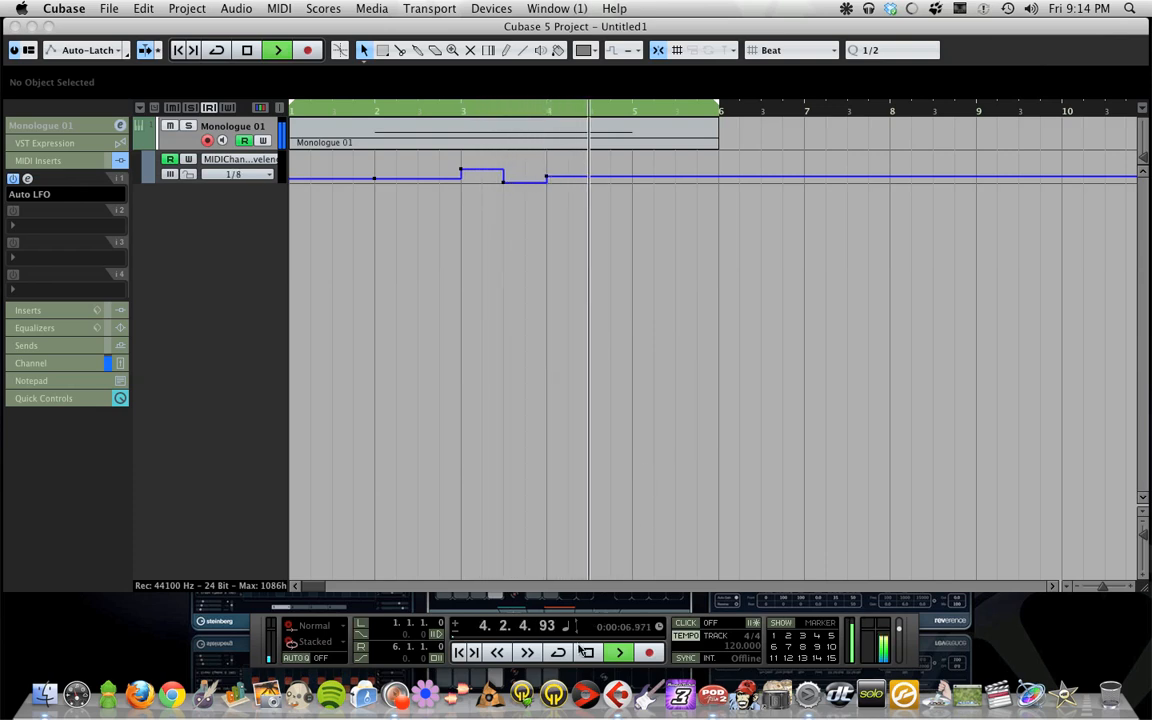
pyautogui.click(585, 651)
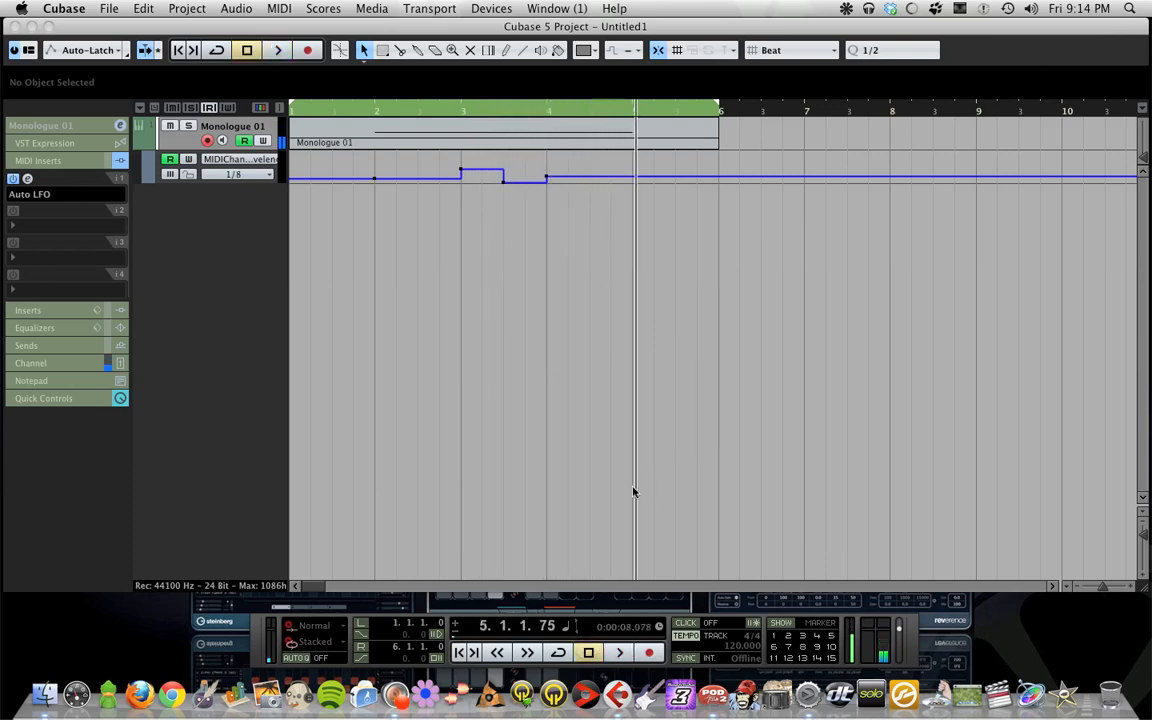
pyautogui.press('super+s')
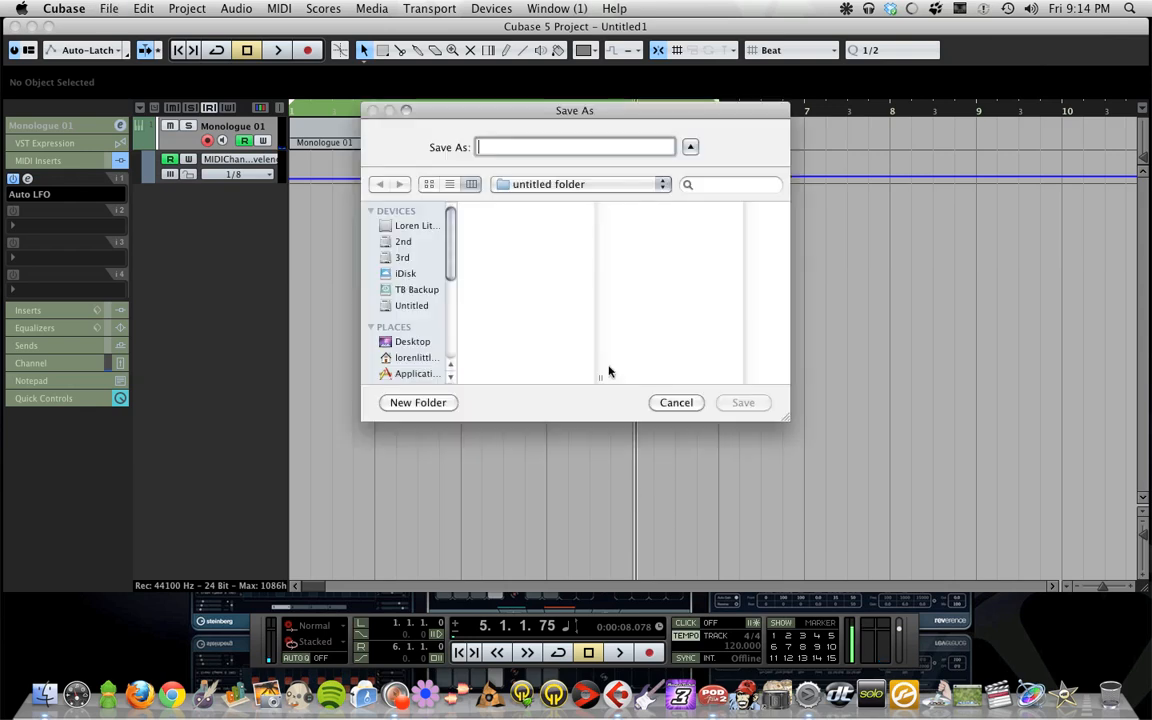
pyautogui.click(678, 404)
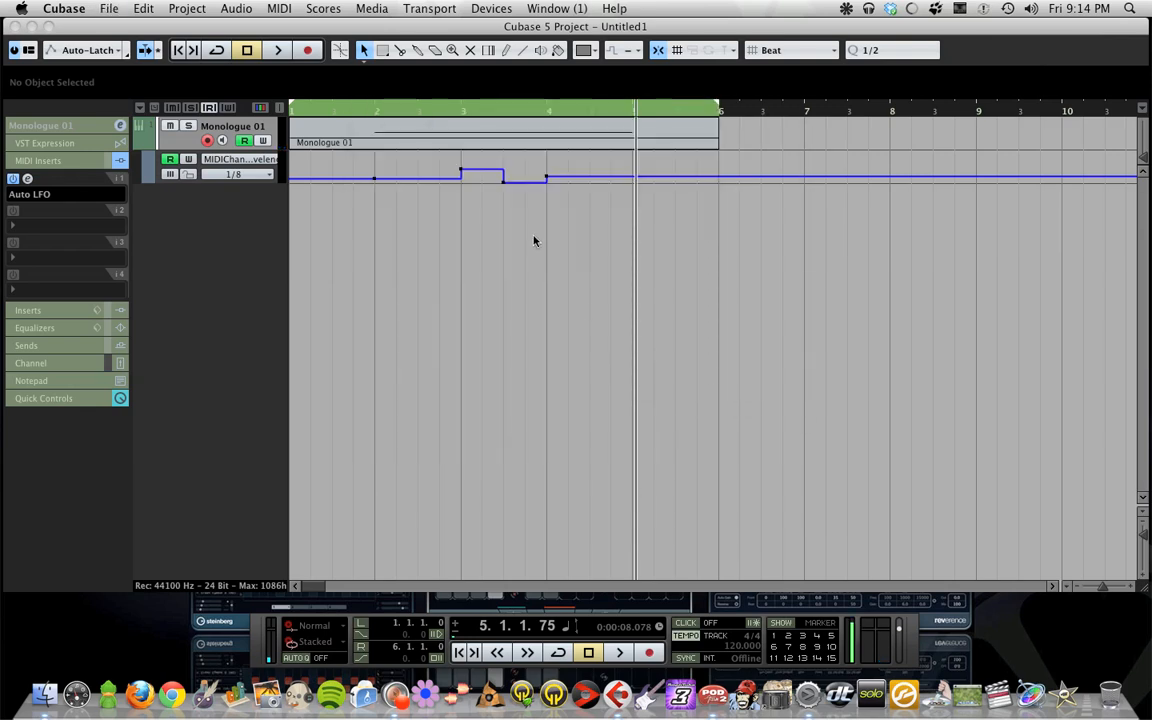
pyautogui.rightClick(447, 175)
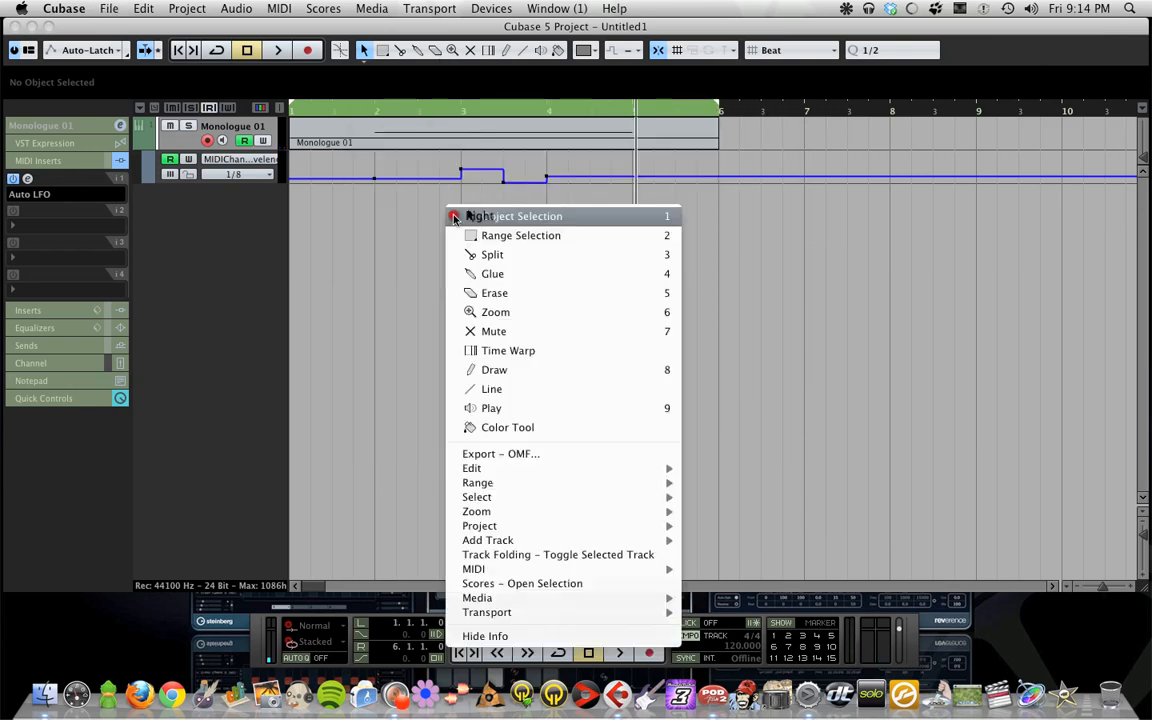
pyautogui.click(328, 285)
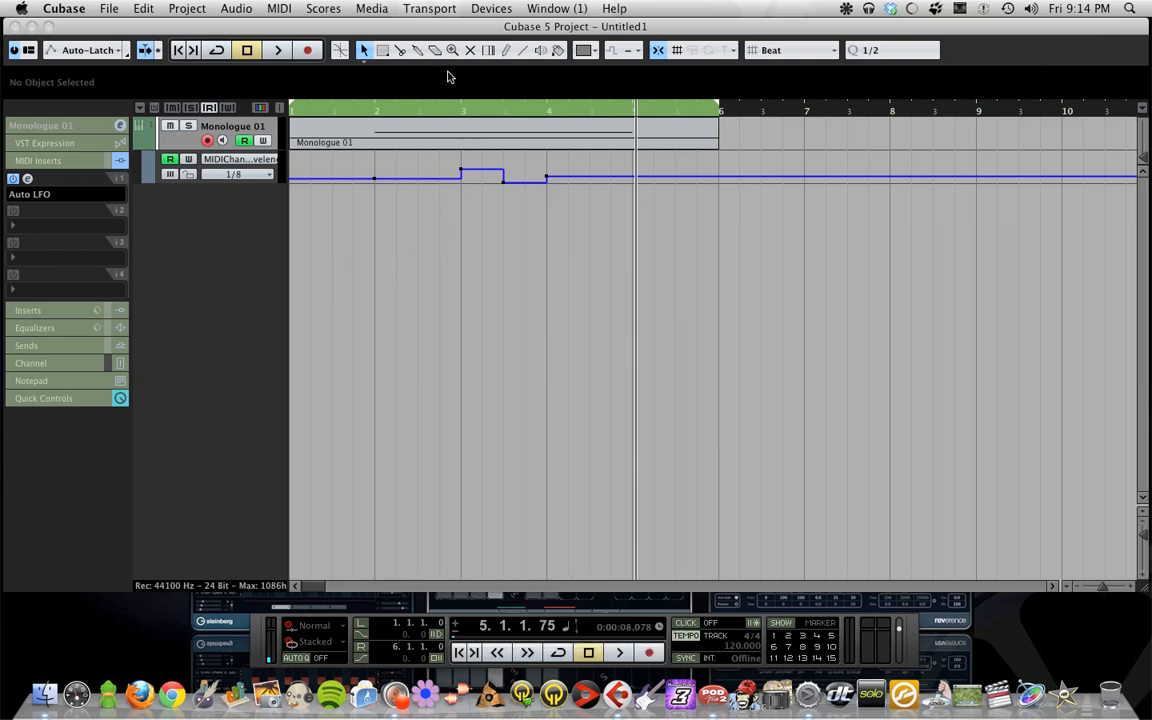
pyautogui.click(506, 50)
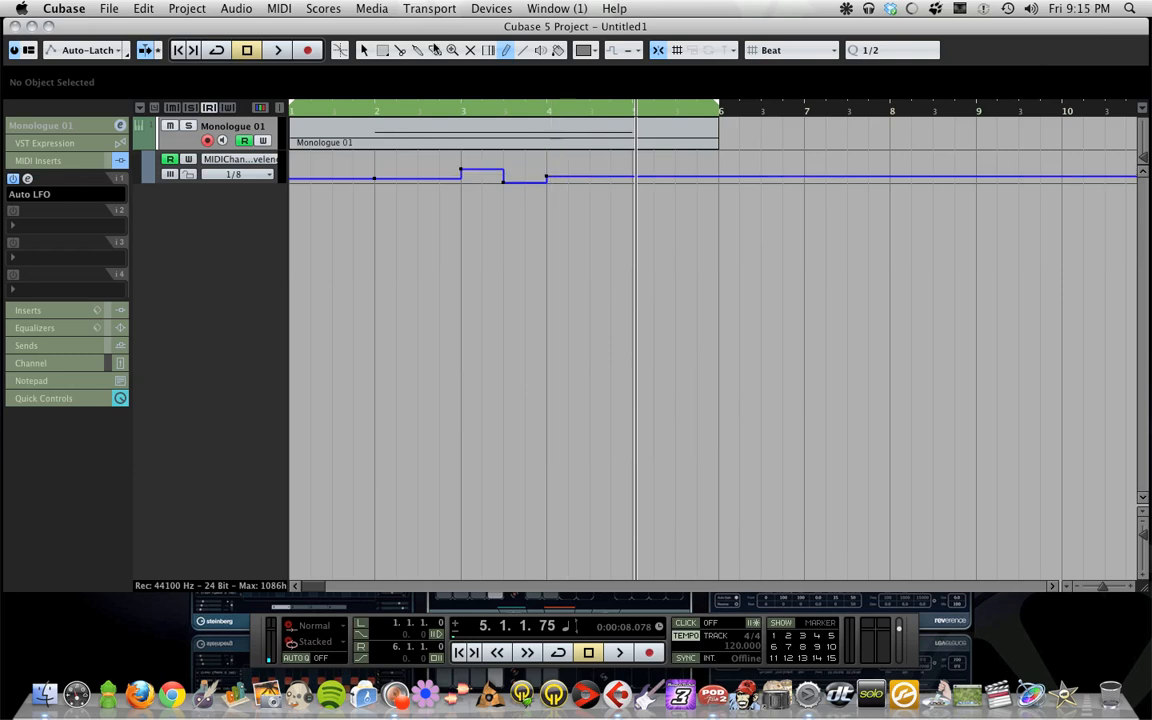
pyautogui.click(363, 50)
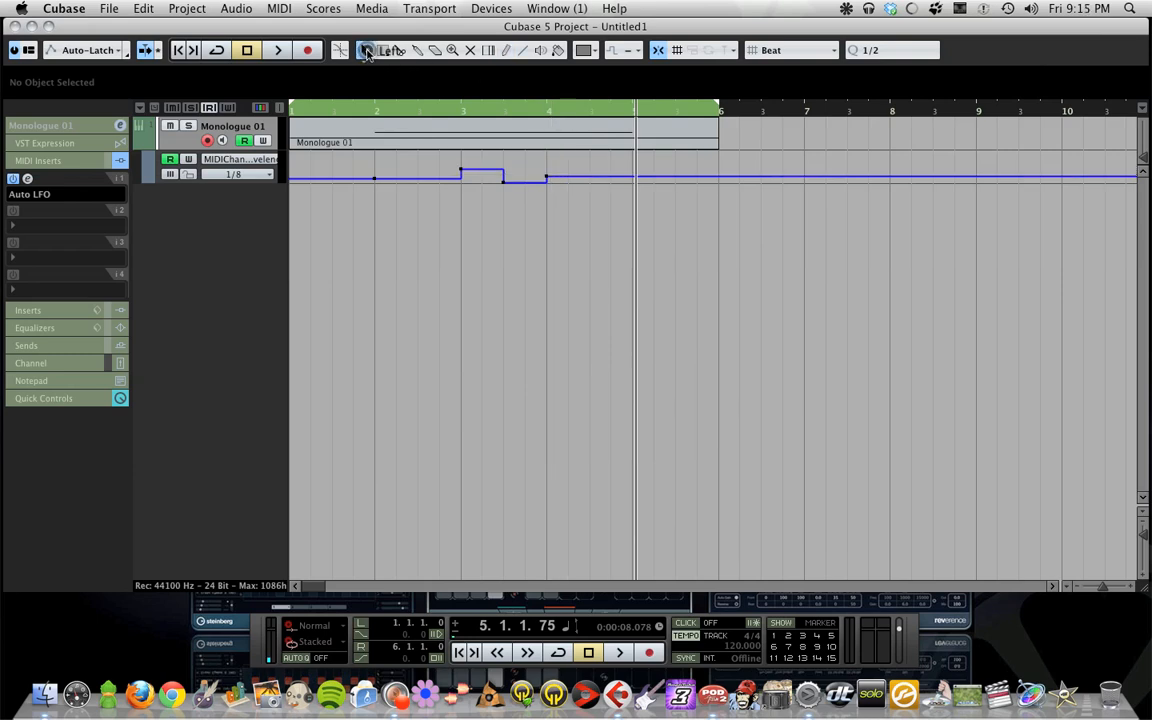
pyautogui.click(462, 174)
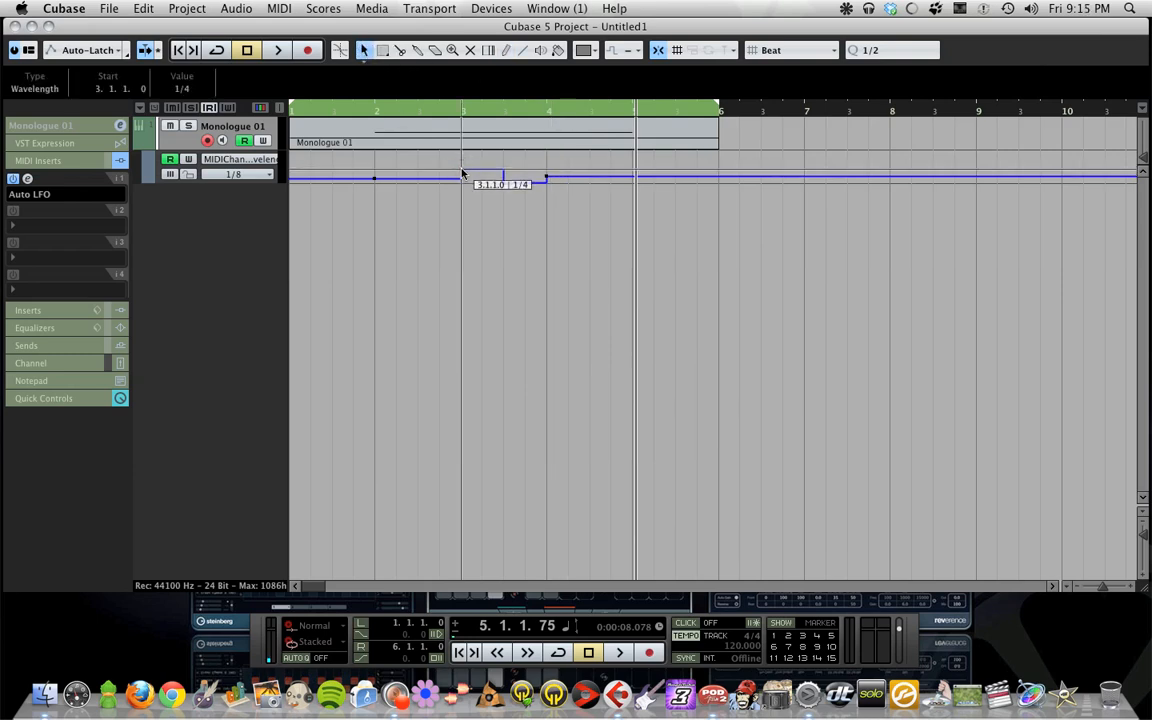
pyautogui.click(542, 214)
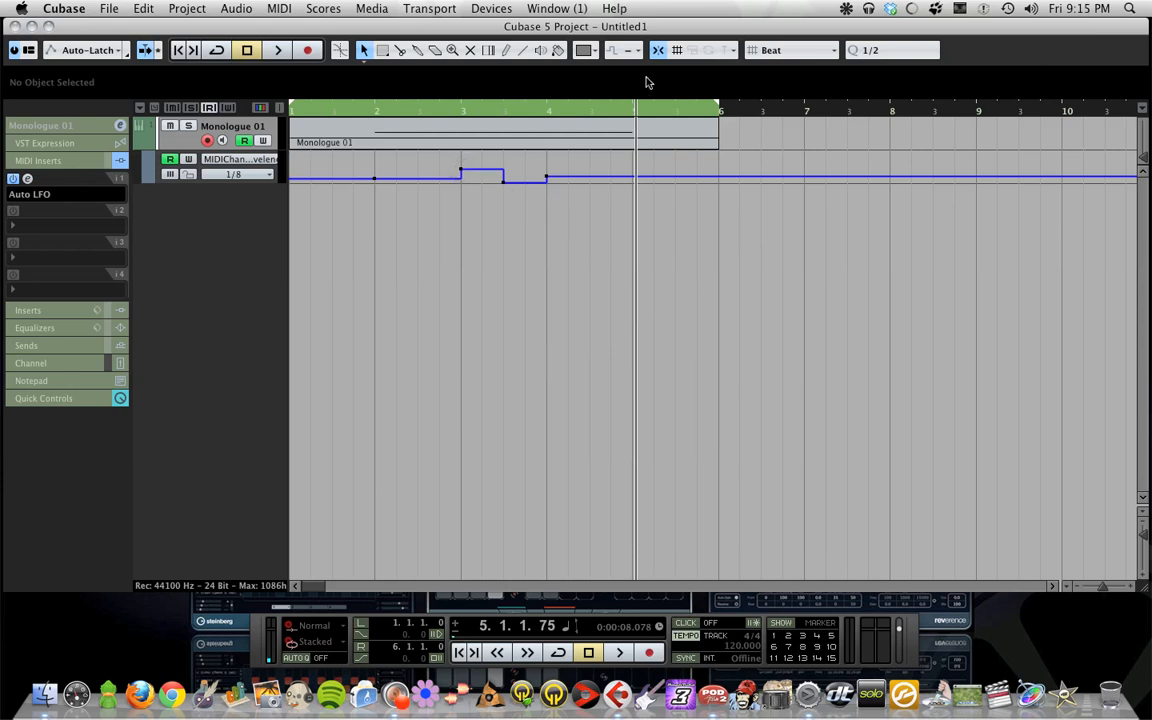
pyautogui.click(788, 50)
pyautogui.click(541, 276)
# Show the basic track settings of Monologue 01 in the Inspector and hide the track's automation
pyautogui.click(48, 131)
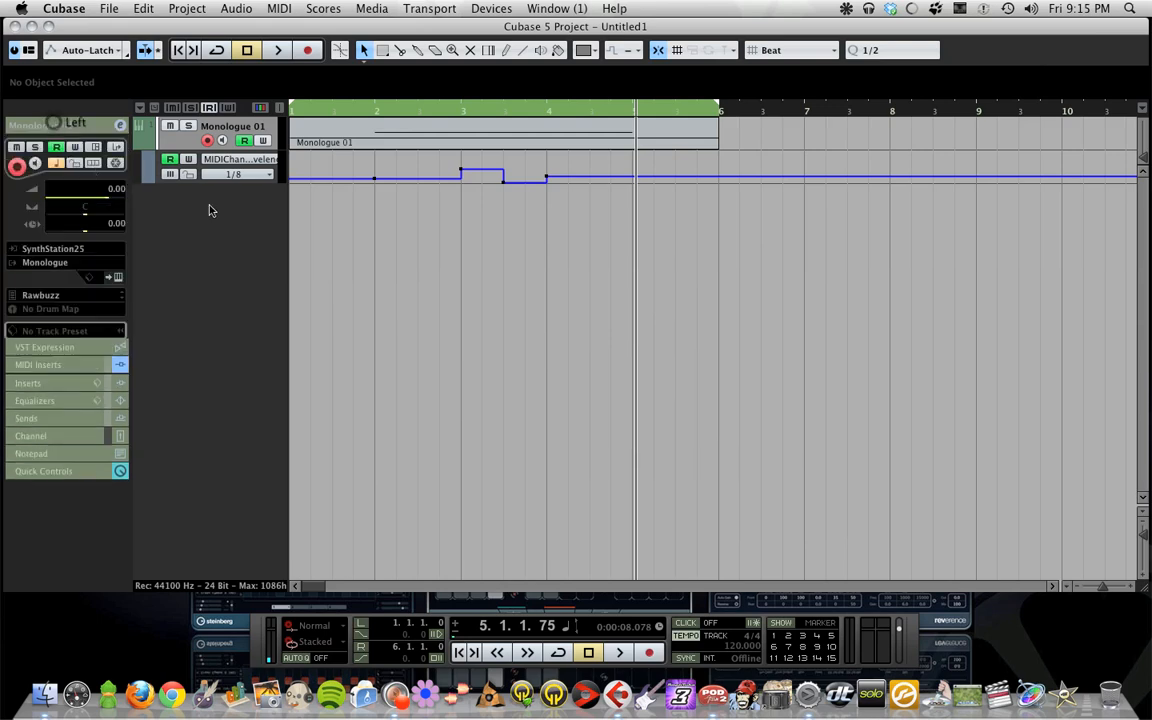
pyautogui.rightClick(172, 126)
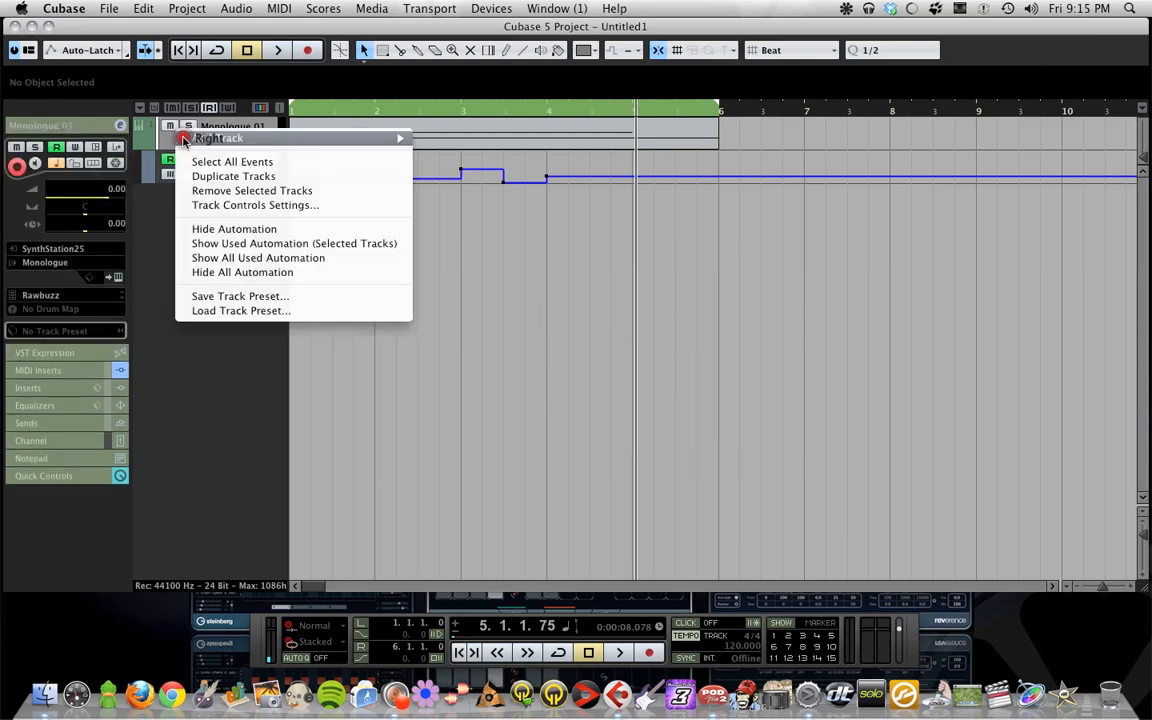
pyautogui.click(240, 230)
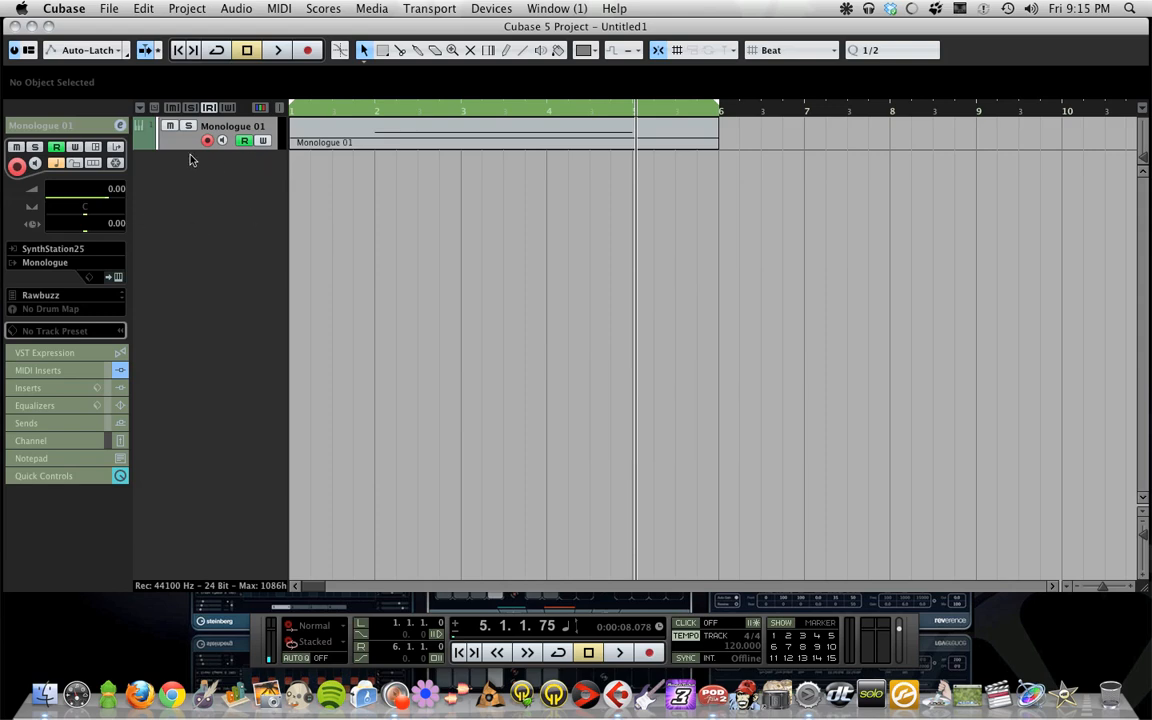
# Replace the Monologue synth on the Monologue 01 track with the Prologue VST instrument
pyautogui.click(66, 263)
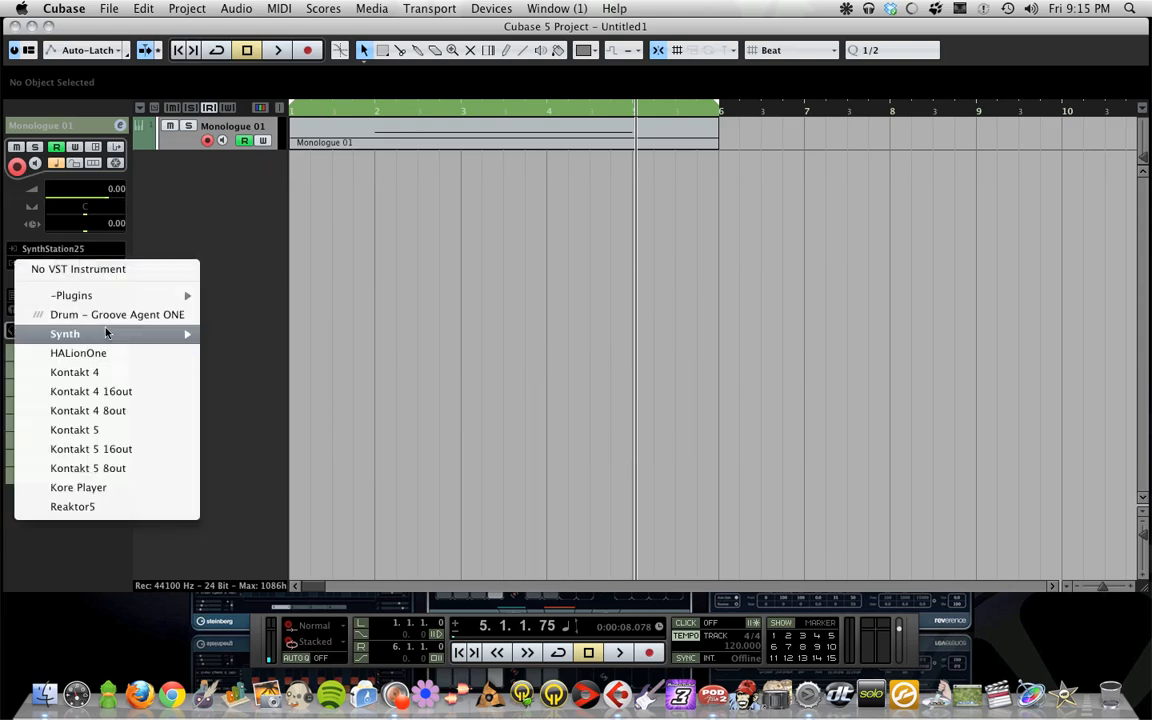
pyautogui.moveTo(199, 337)
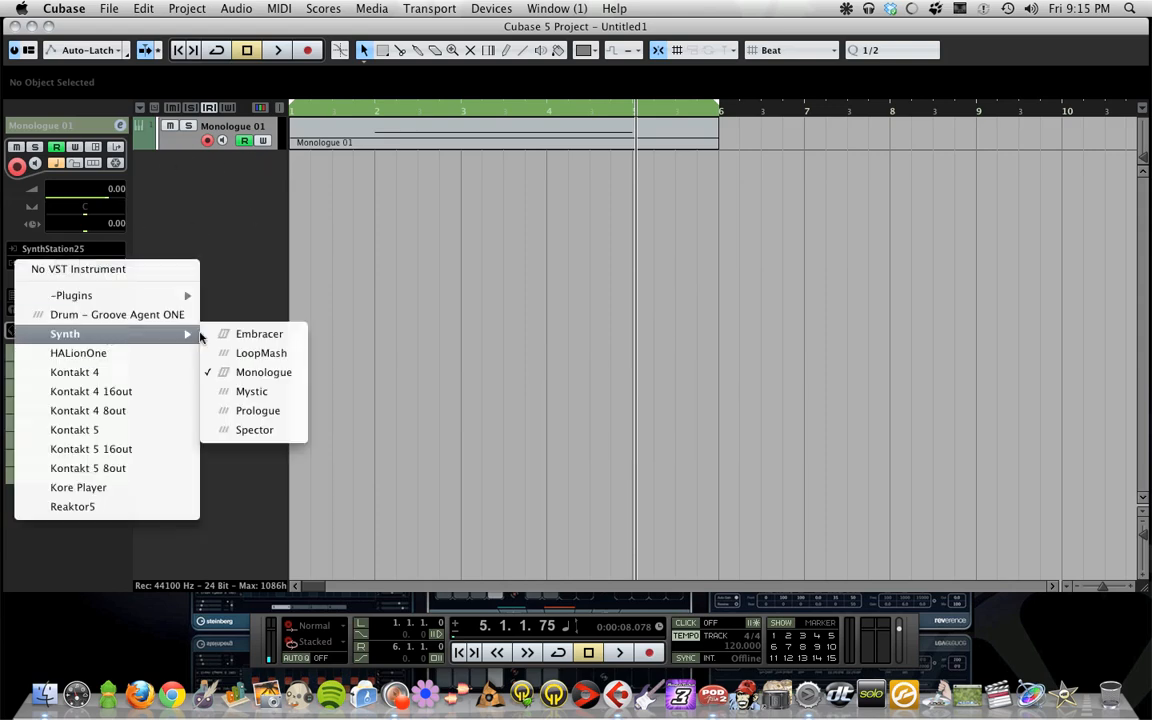
pyautogui.click(290, 415)
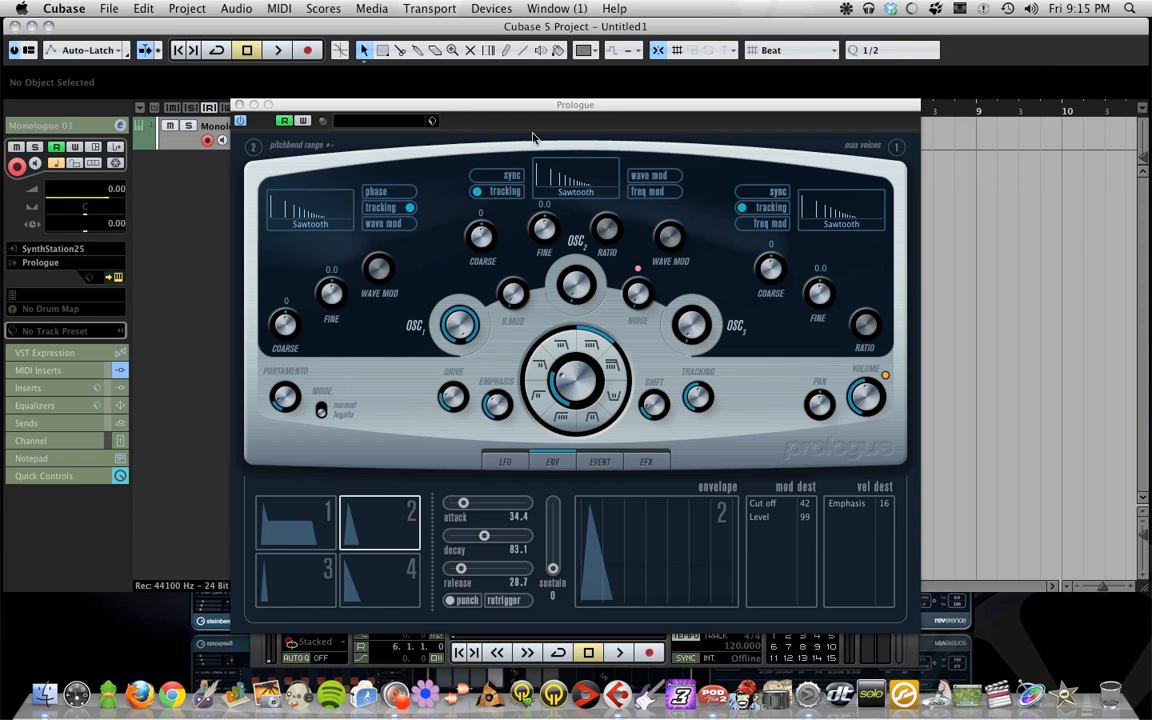
# Load the Basswerk preset from the Bright Synth Bass sounds into Prologue and close the instrument's editor
pyautogui.click(365, 119)
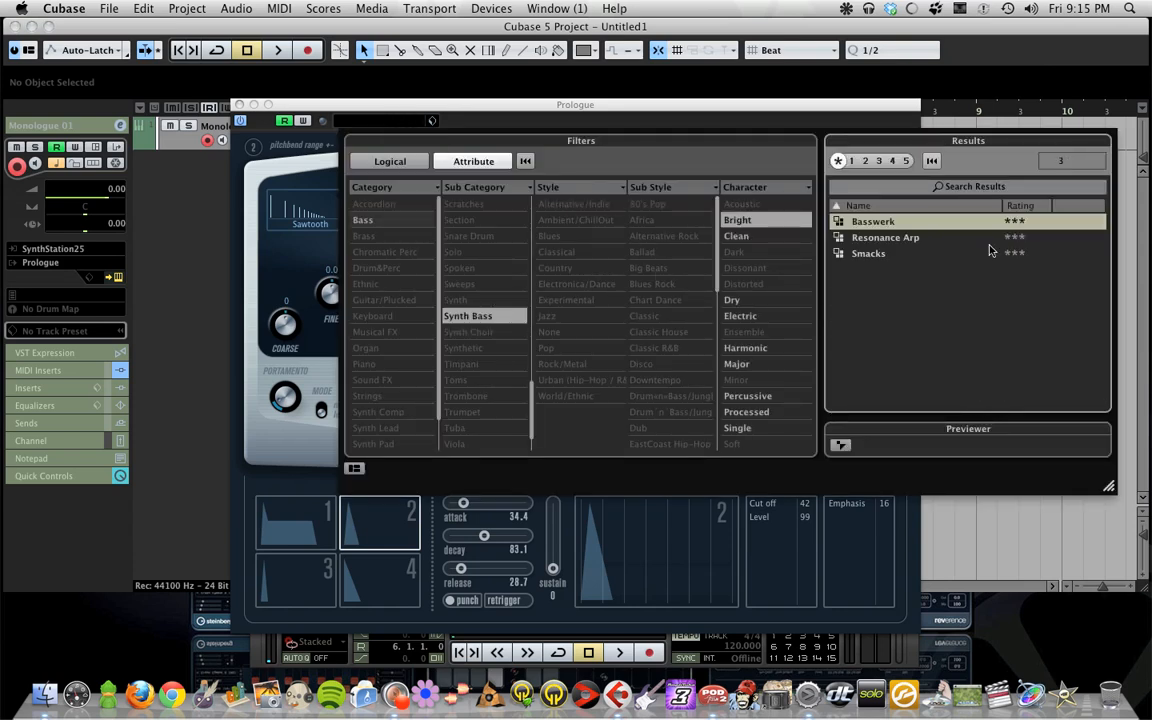
pyautogui.click(890, 238)
pyautogui.doubleClick(893, 222)
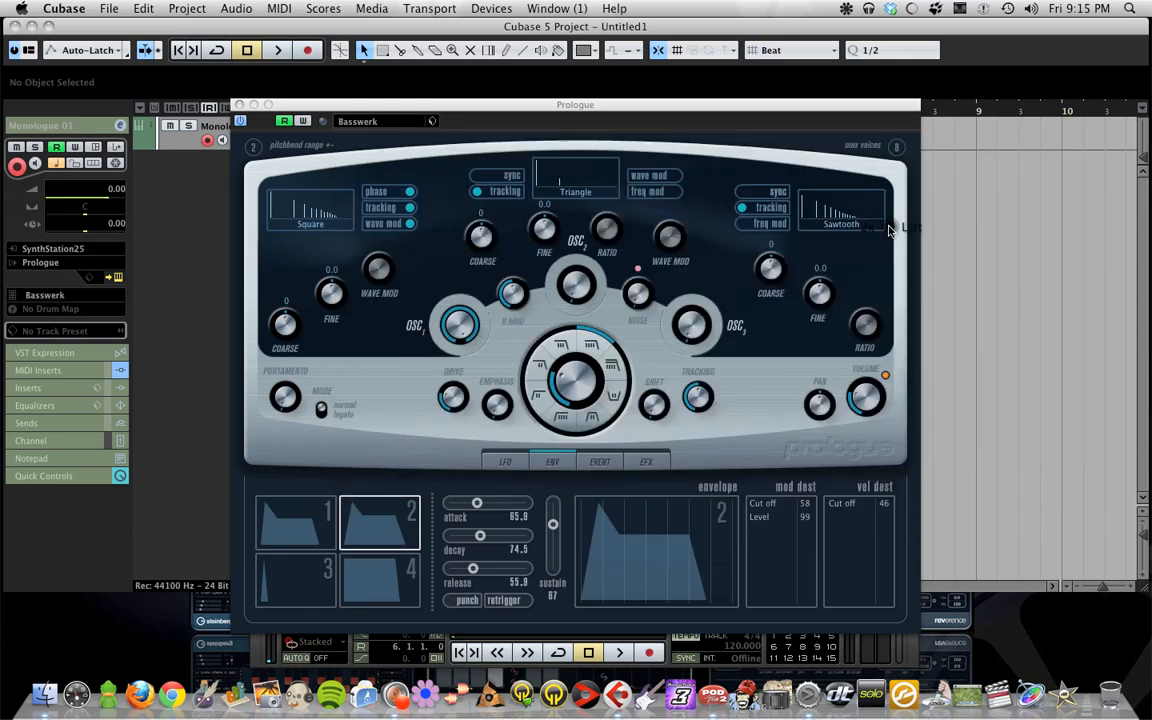
pyautogui.moveTo(492, 104); pyautogui.dragTo(487, 64)
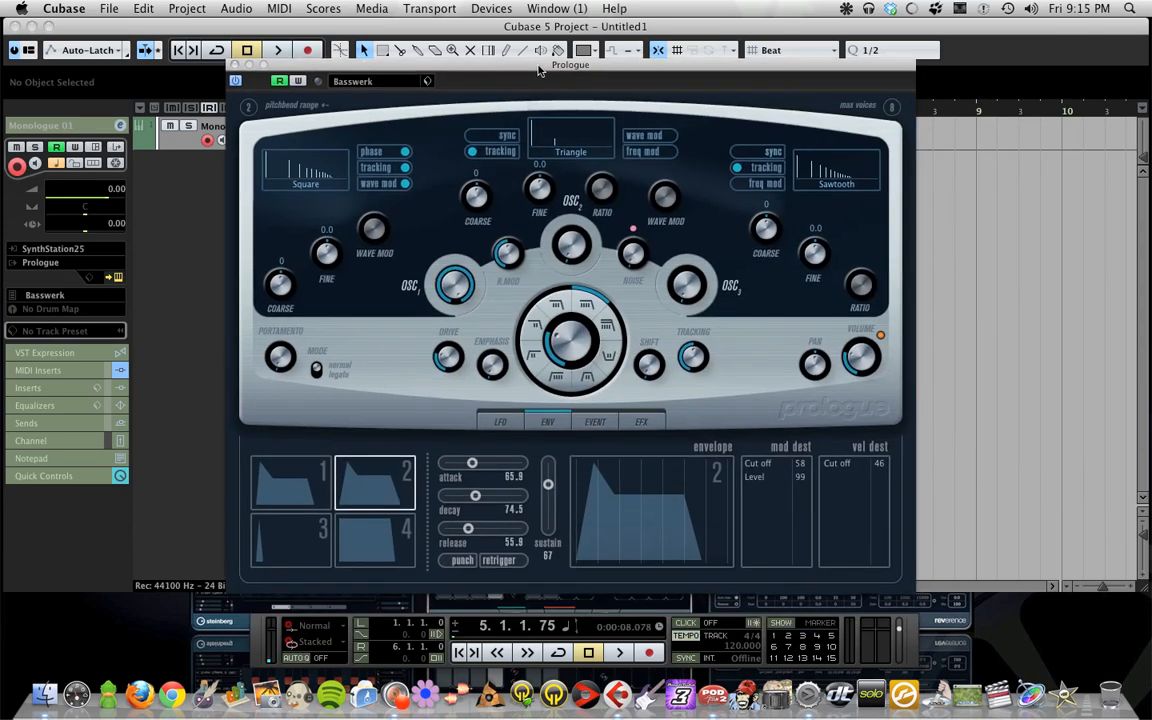
pyautogui.click(235, 66)
# Play the part from 1.3.1.42 to hear the wobble with the Basswerk sound, and stop playback just after bar 5 begins
pyautogui.click(333, 109)
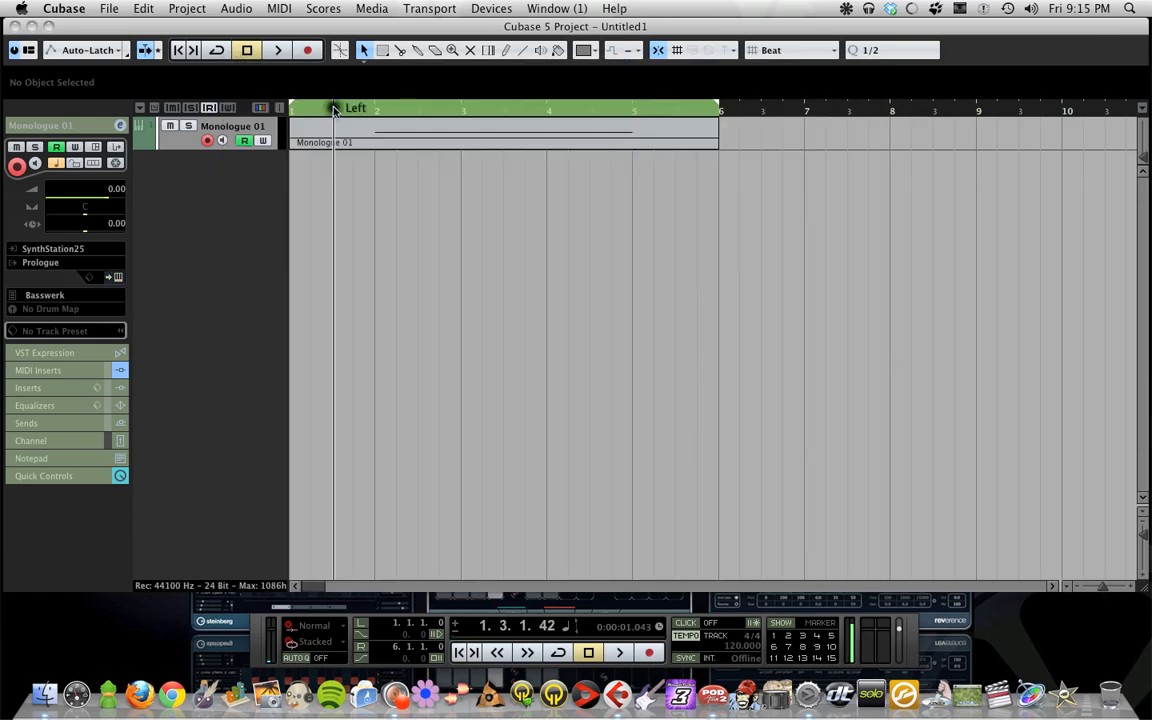
pyautogui.click(619, 653)
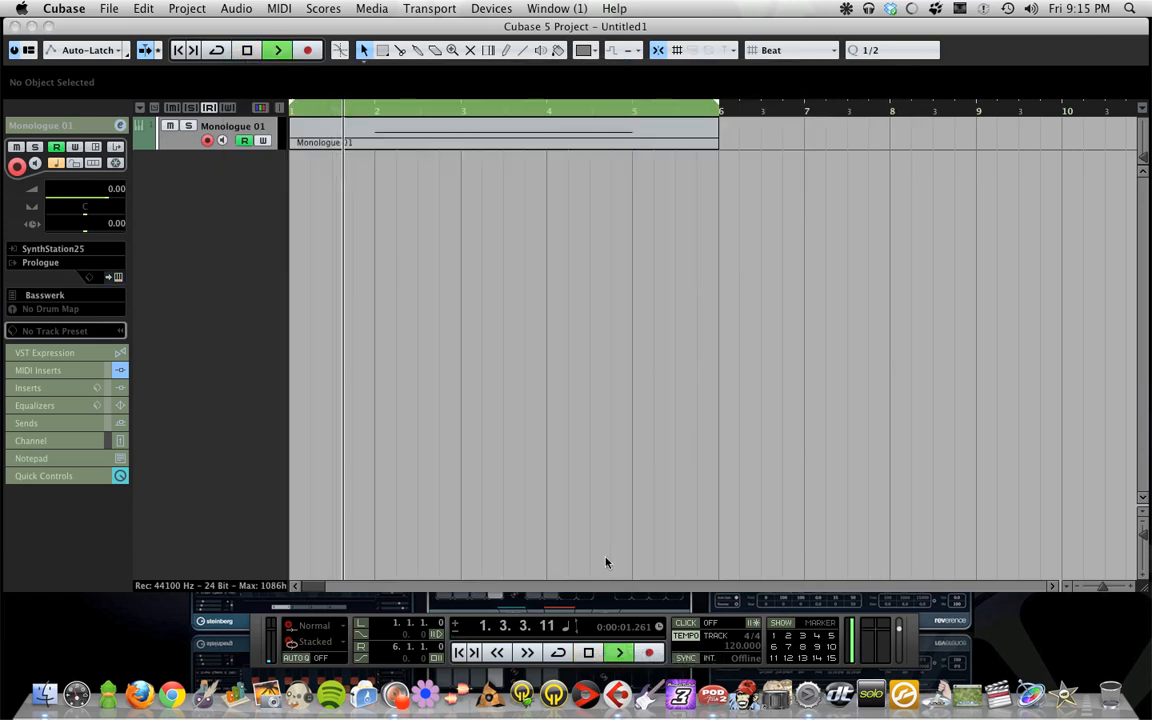
pyautogui.click(589, 652)
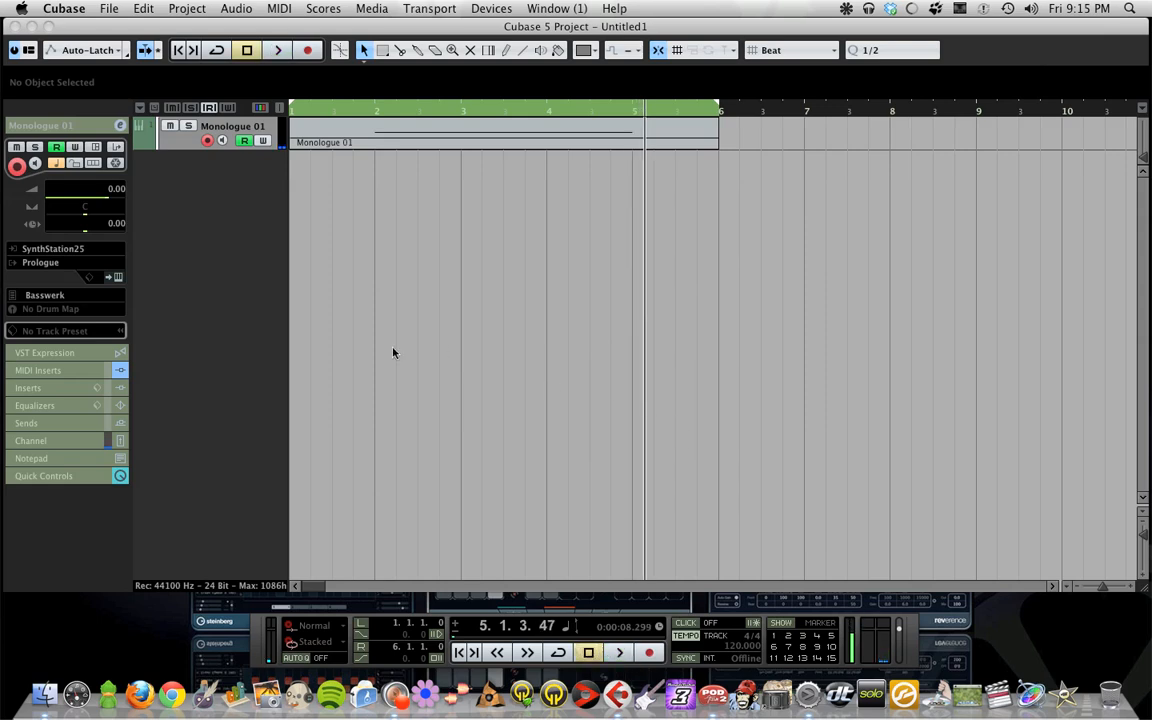
# Reopen the Prologue editor to examine the Basswerk settings, close it, and place the playhead at 1.2.1.0
pyautogui.click(118, 277)
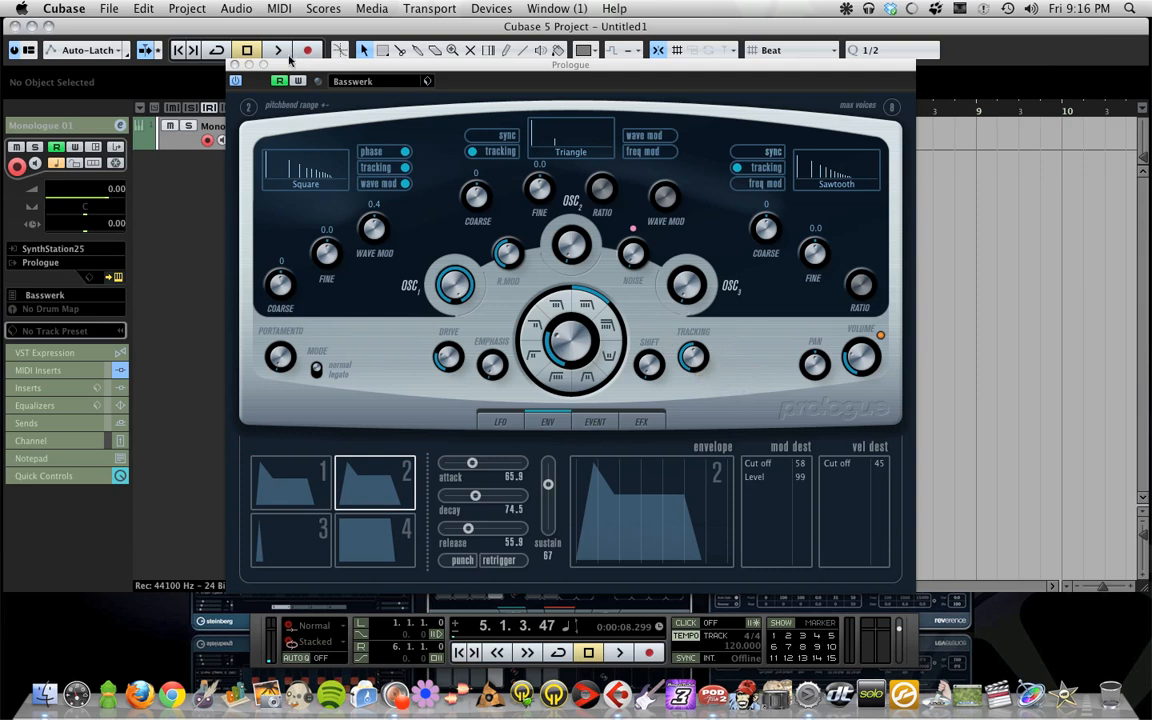
pyautogui.click(234, 65)
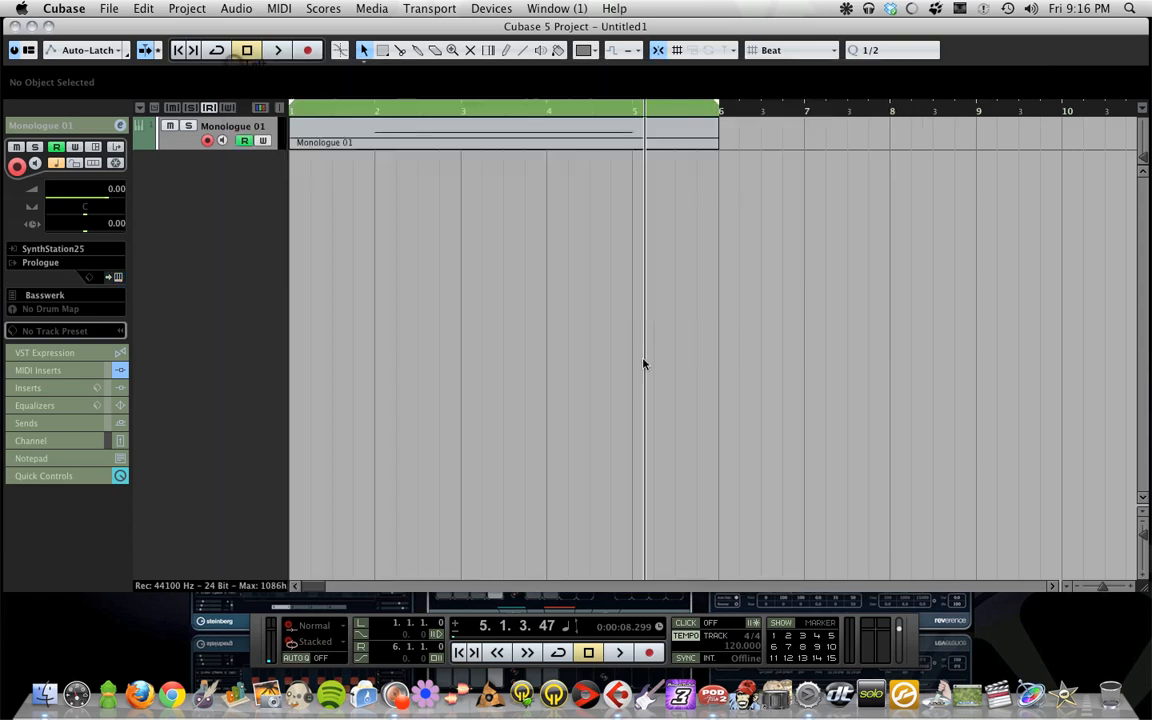
pyautogui.click(303, 113)
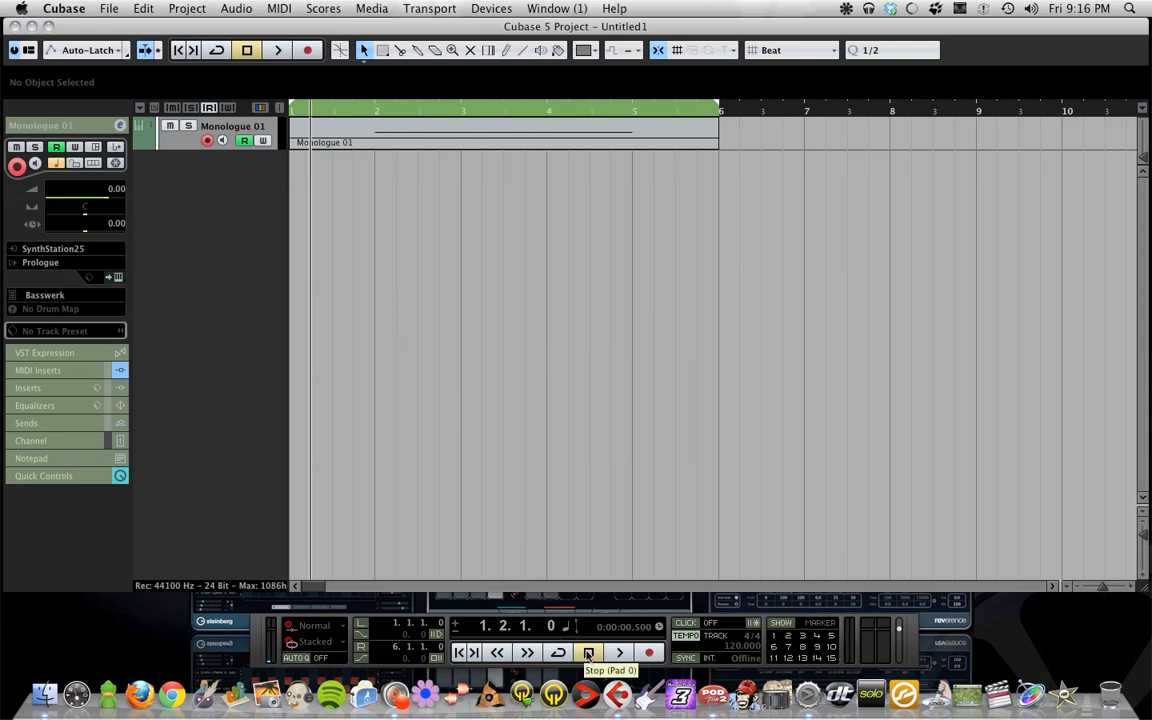
pyautogui.rightClick(396, 693)
pyautogui.moveTo(427, 589)
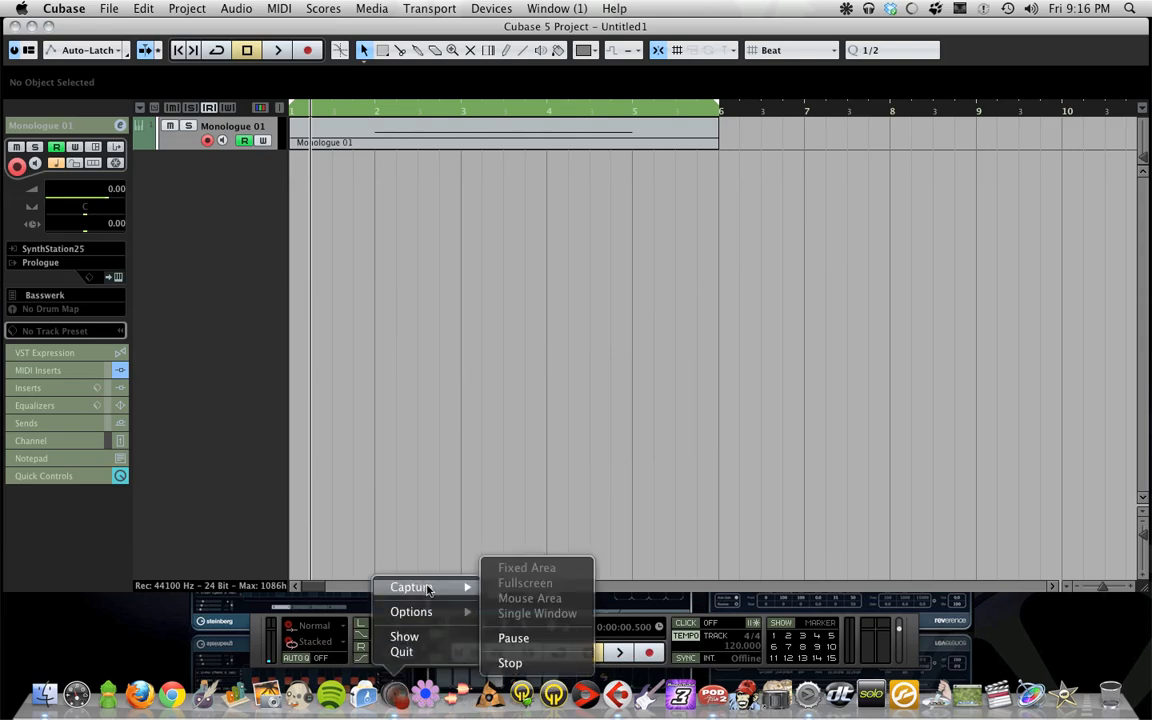
pyautogui.click(535, 661)
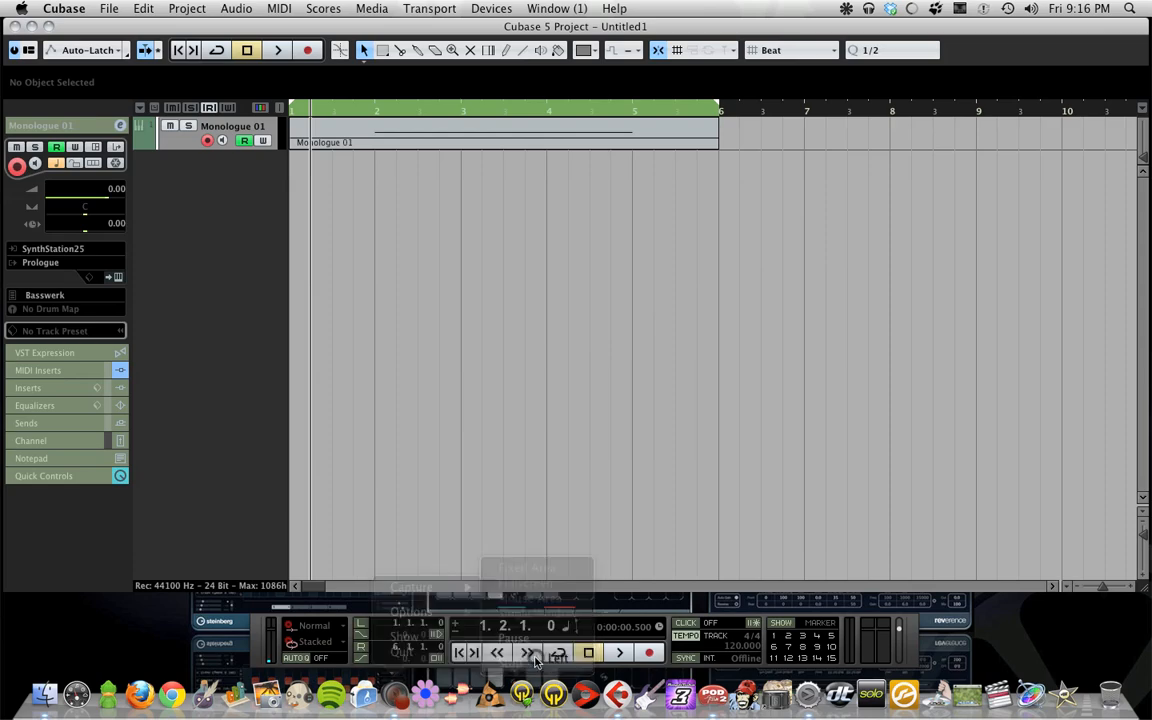